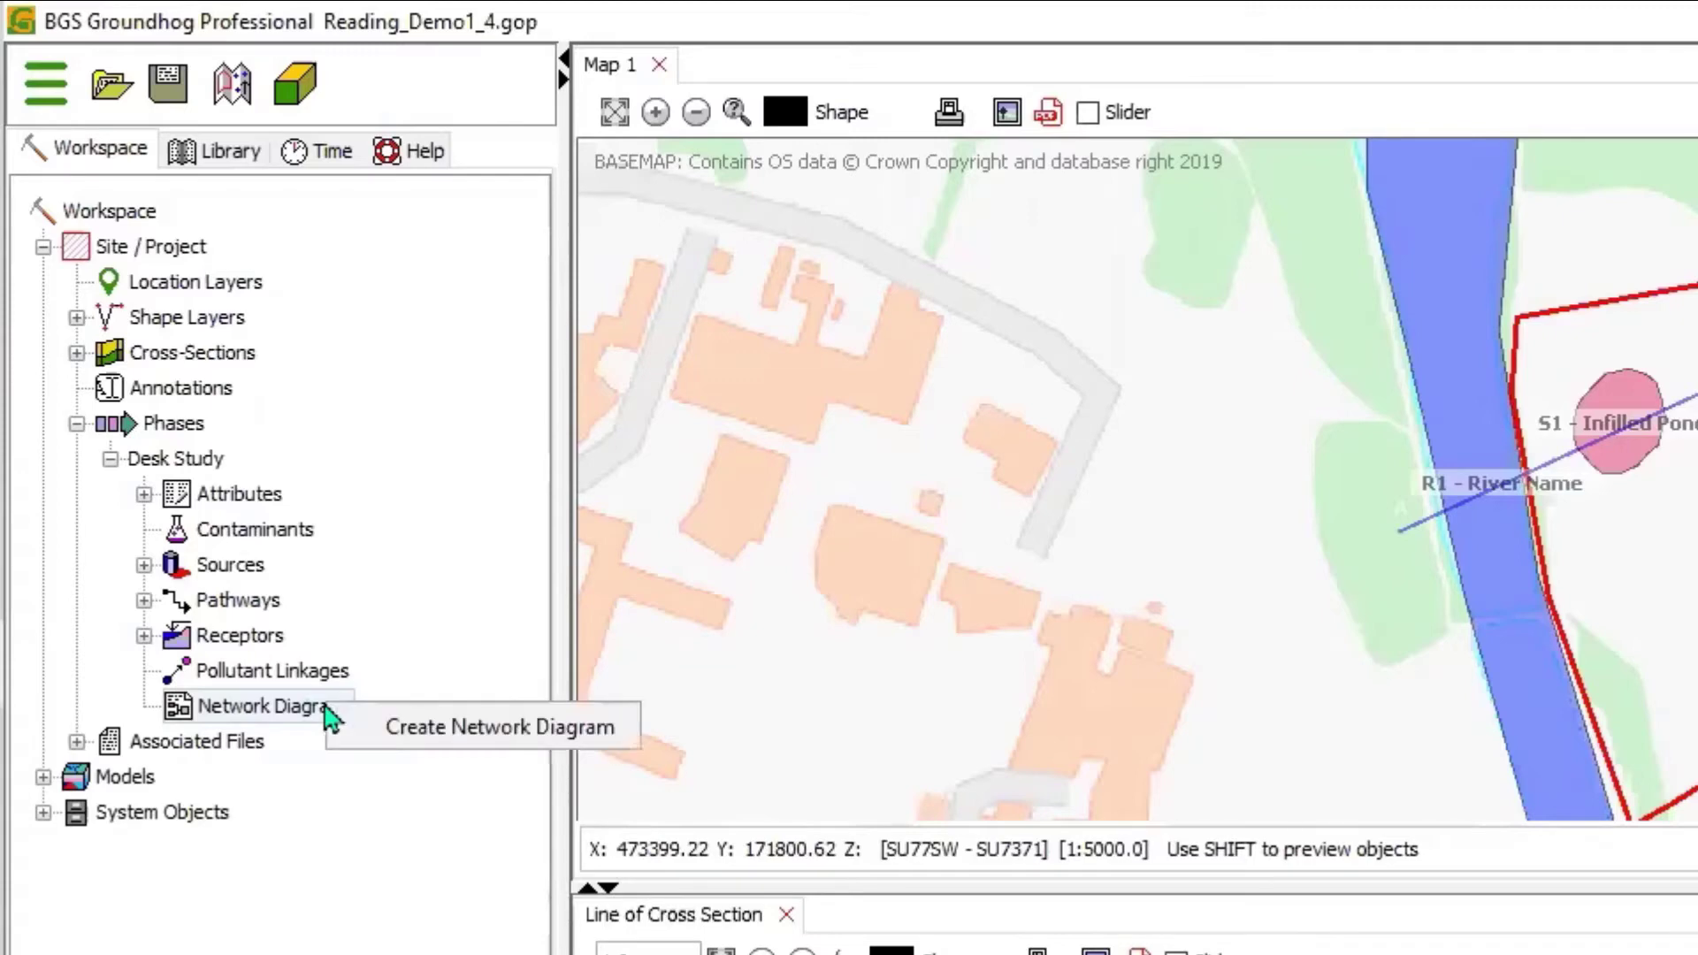
- Create a Source-Pathway-Receptor (S-P-R) network diagram for the Desk Study phase and widen its window to include the receptors column
click(420, 727)
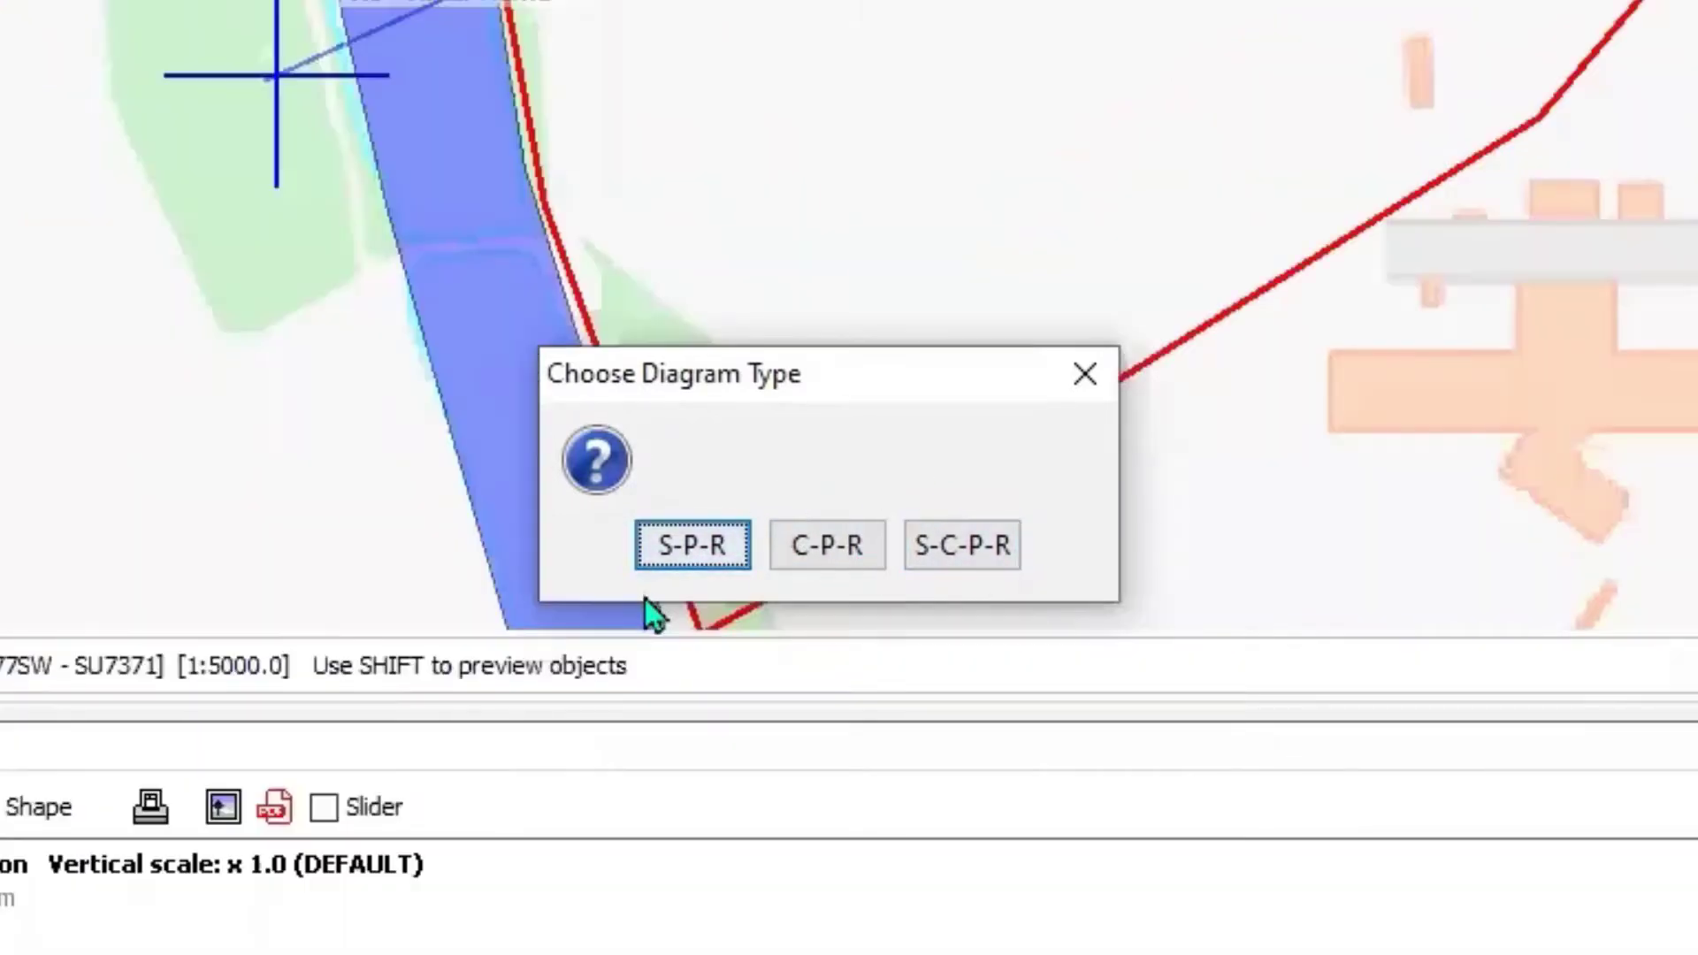
click(685, 554)
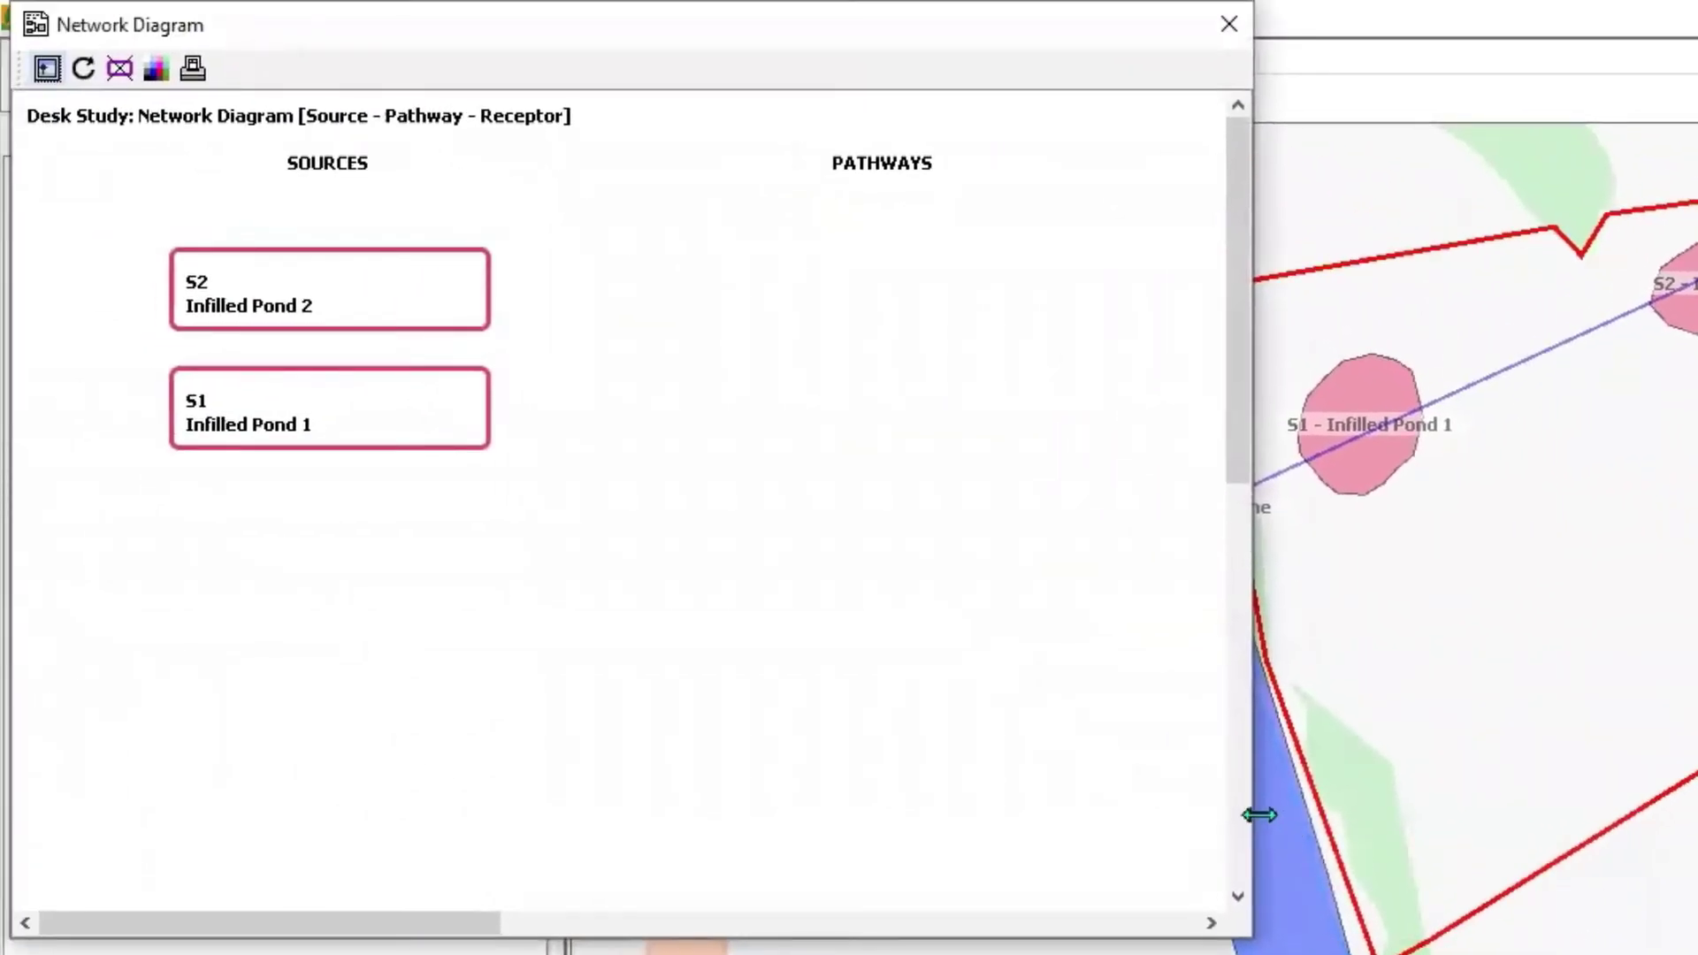
drag(1259, 815, 1694, 814)
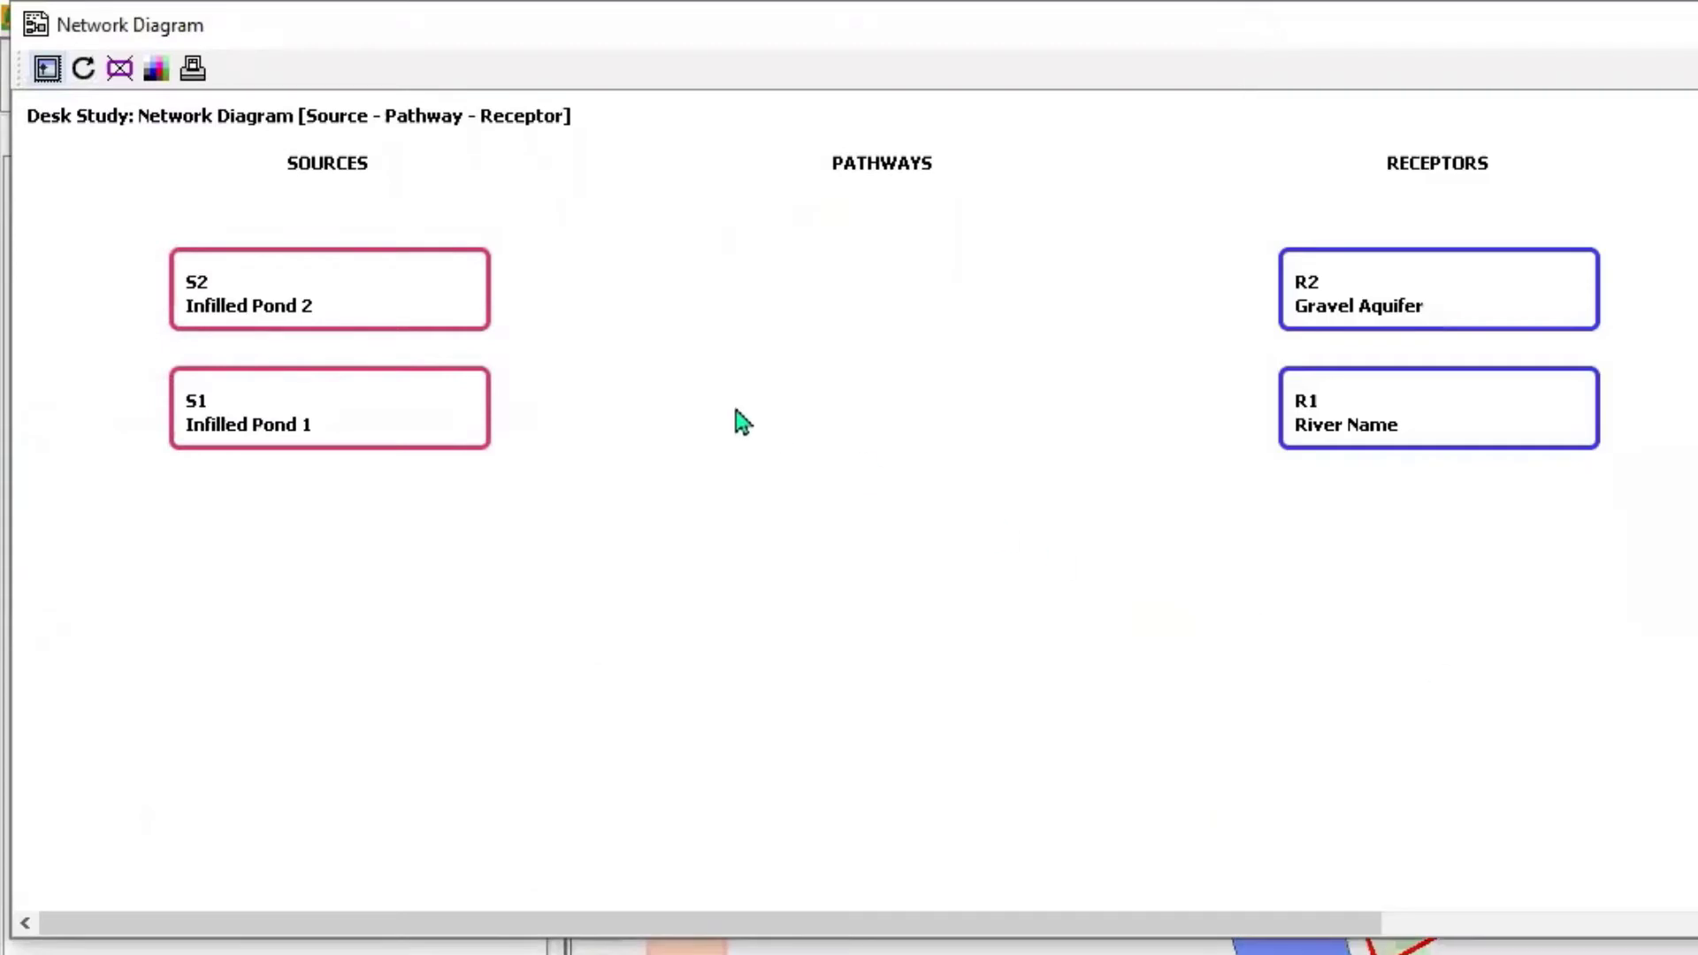
mouse_move(456, 320)
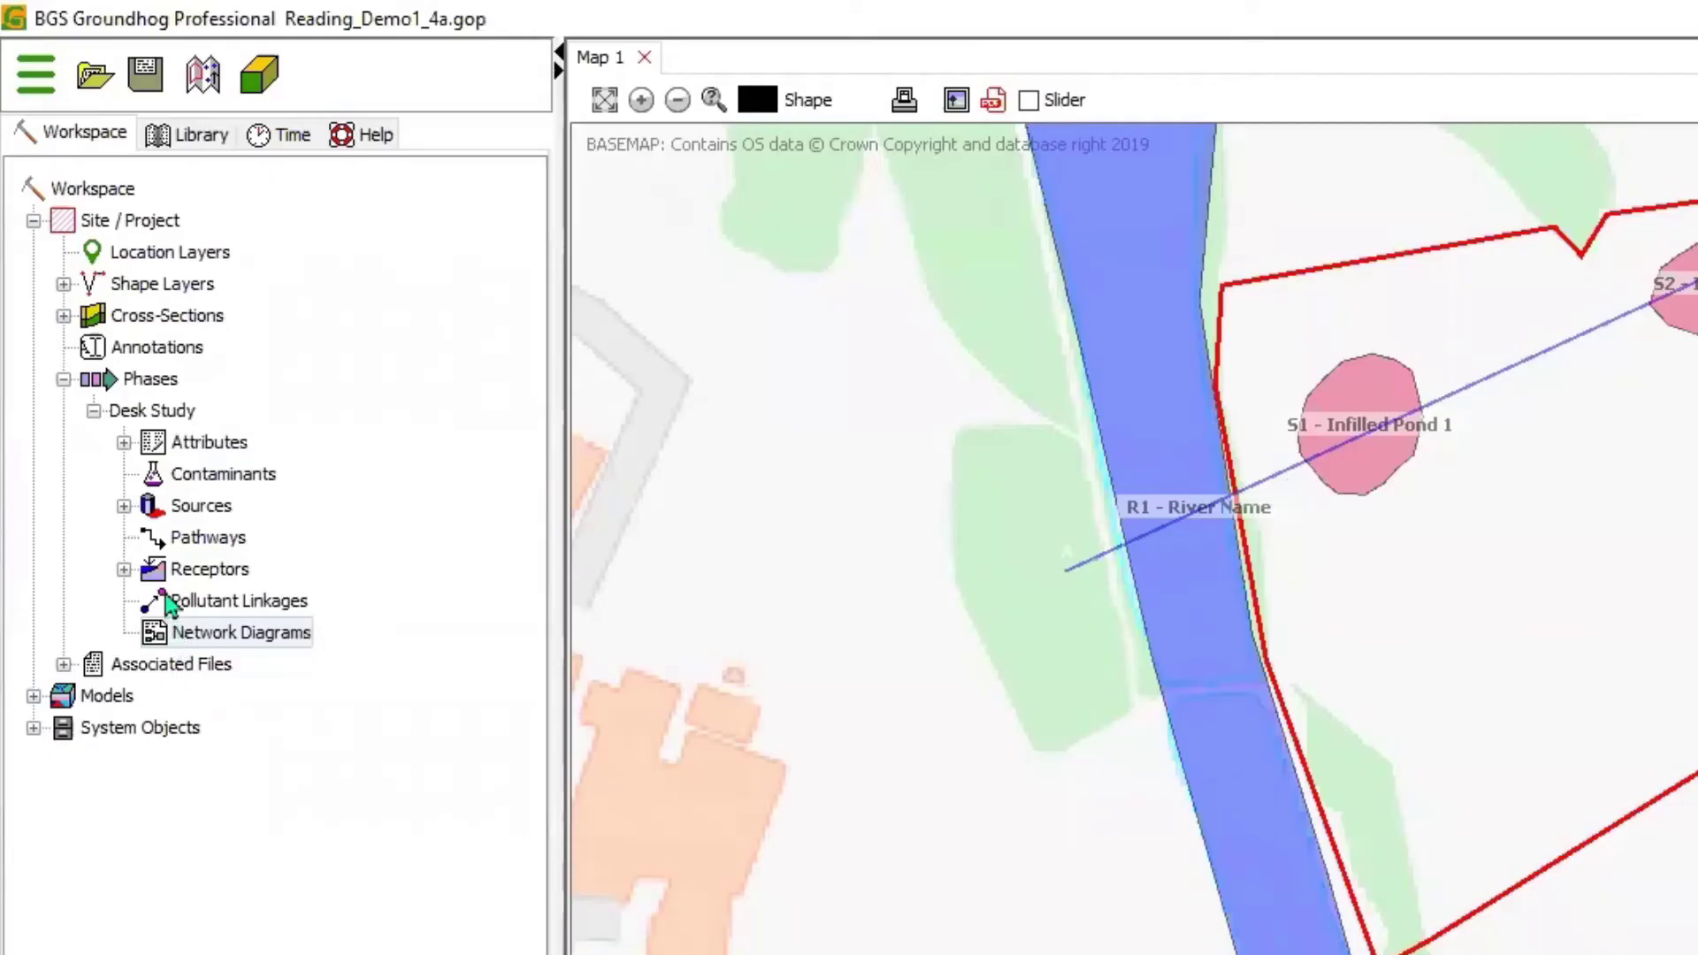
- Start adding a new pathway to the Desk Study phase
click(203, 542)
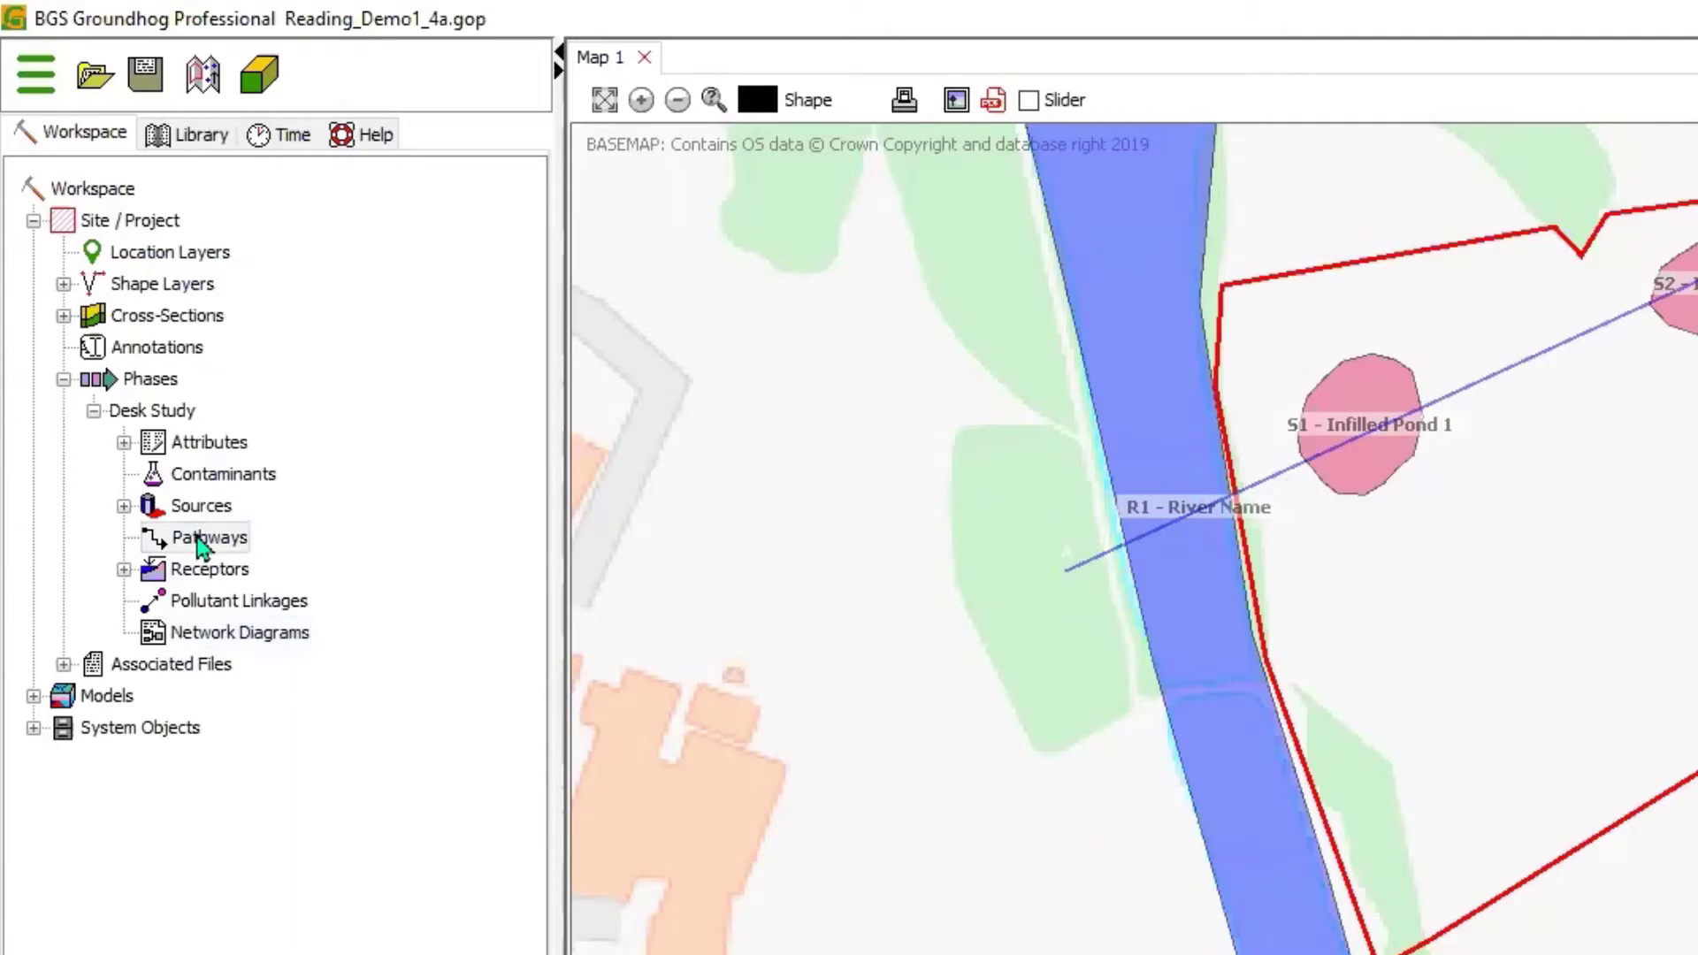
right_click(202, 545)
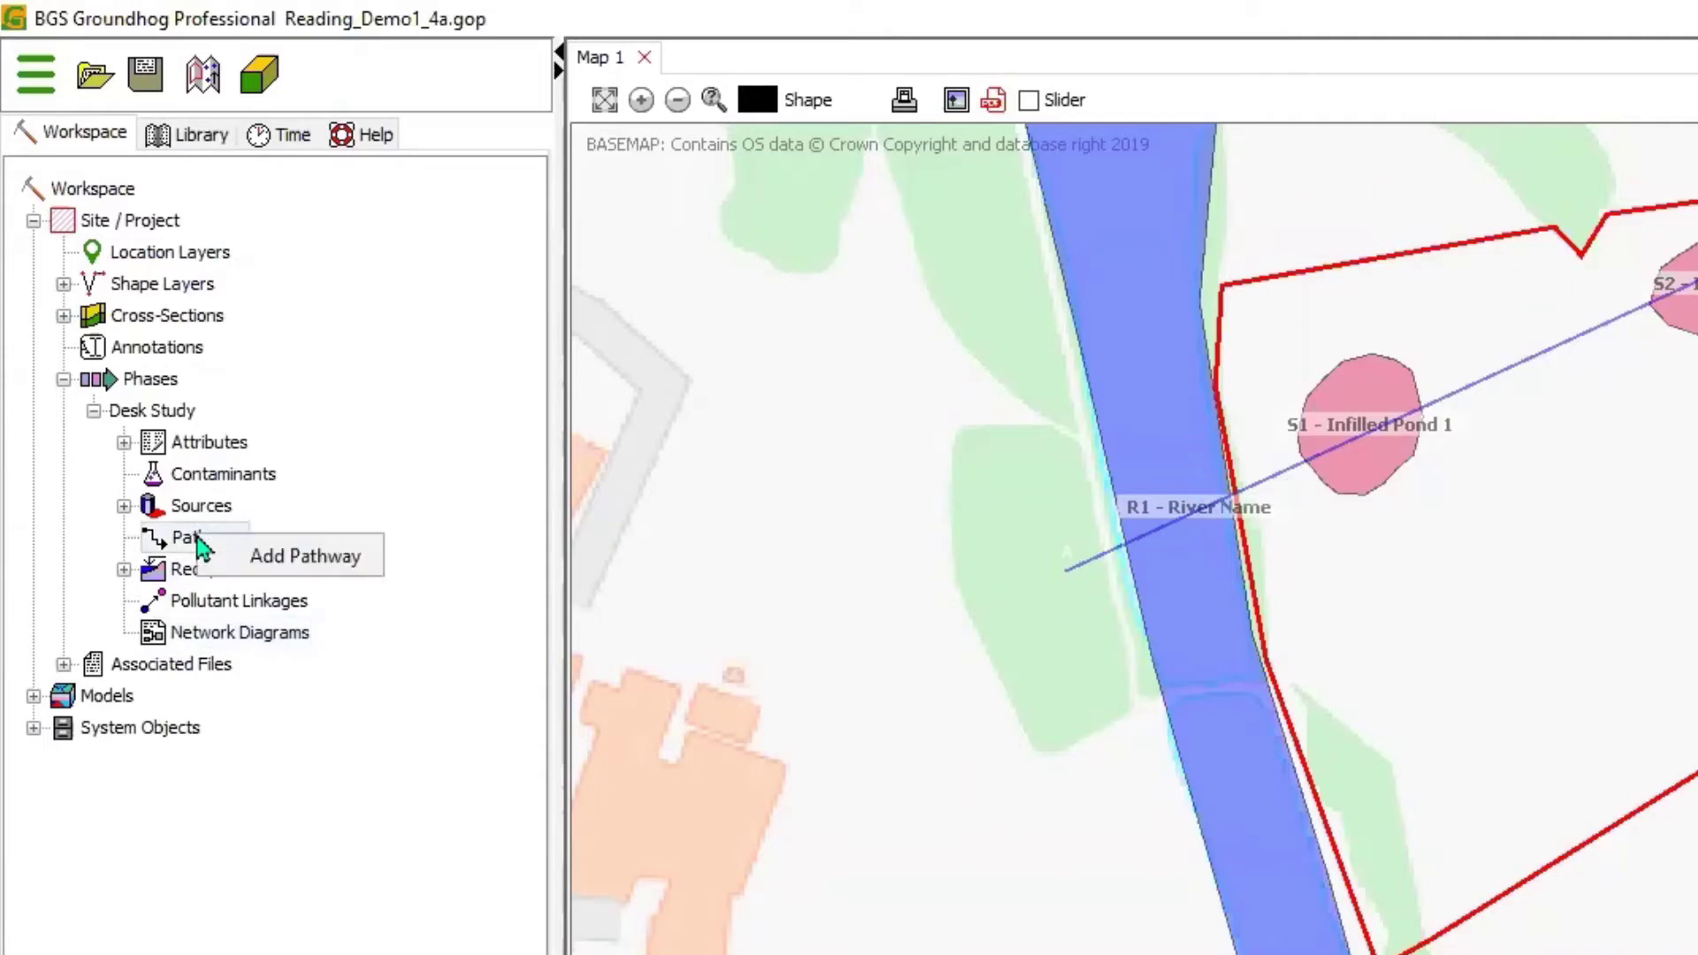
click(292, 557)
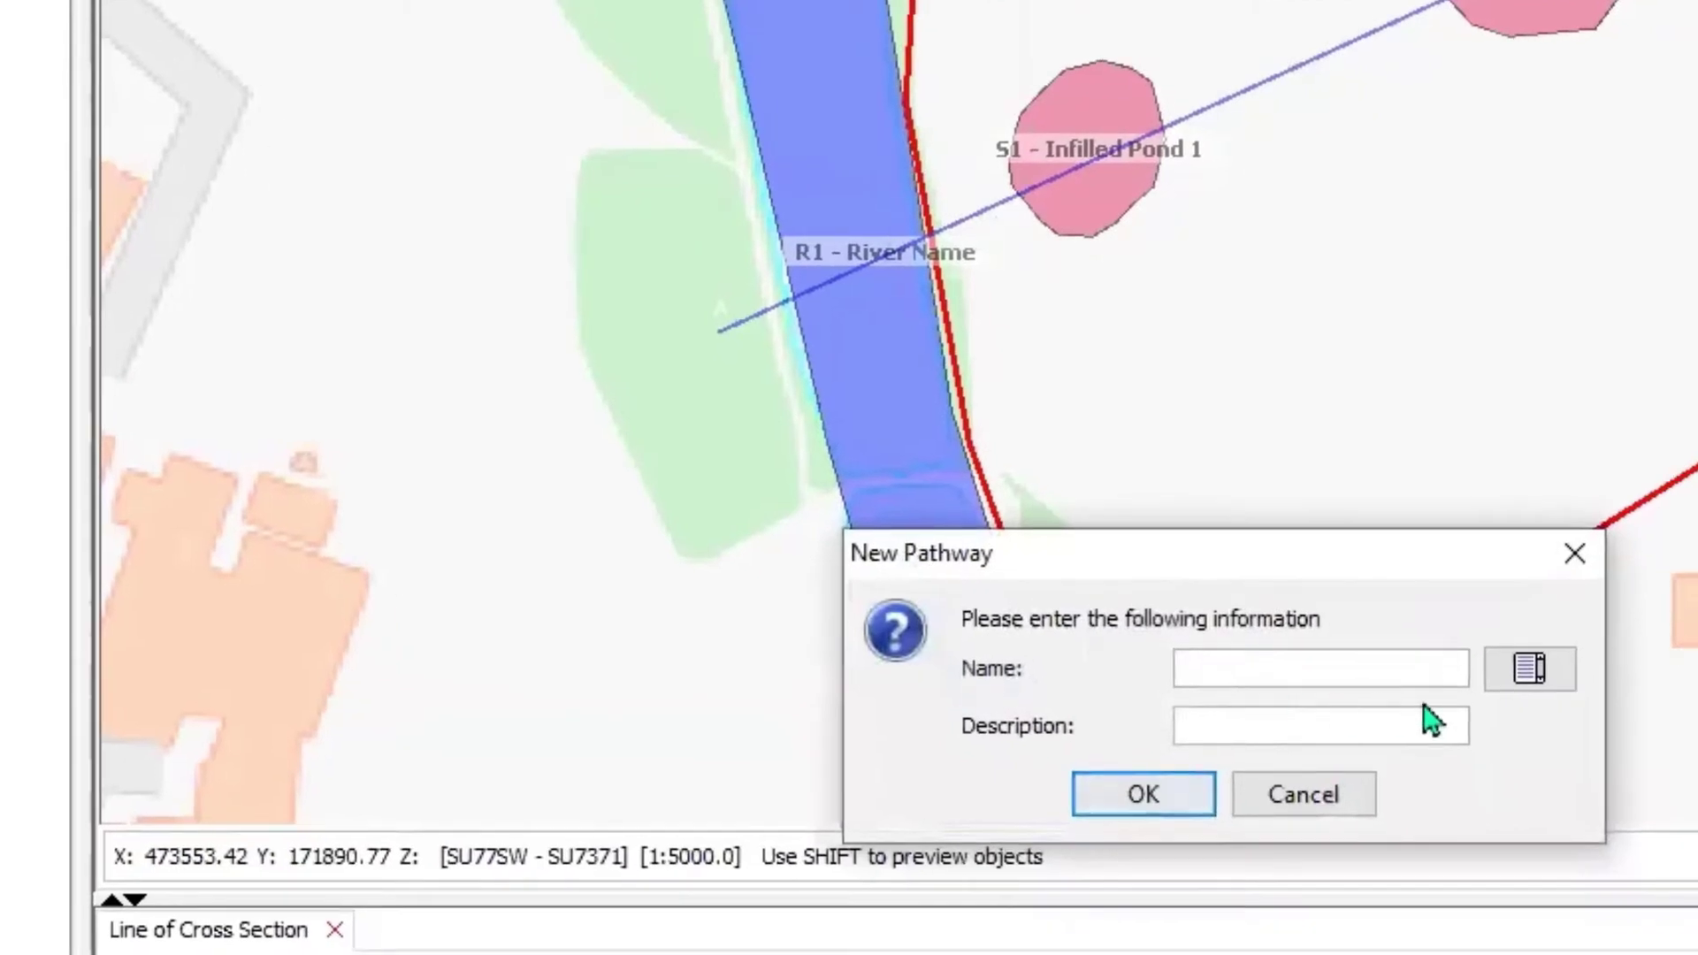
click(1539, 672)
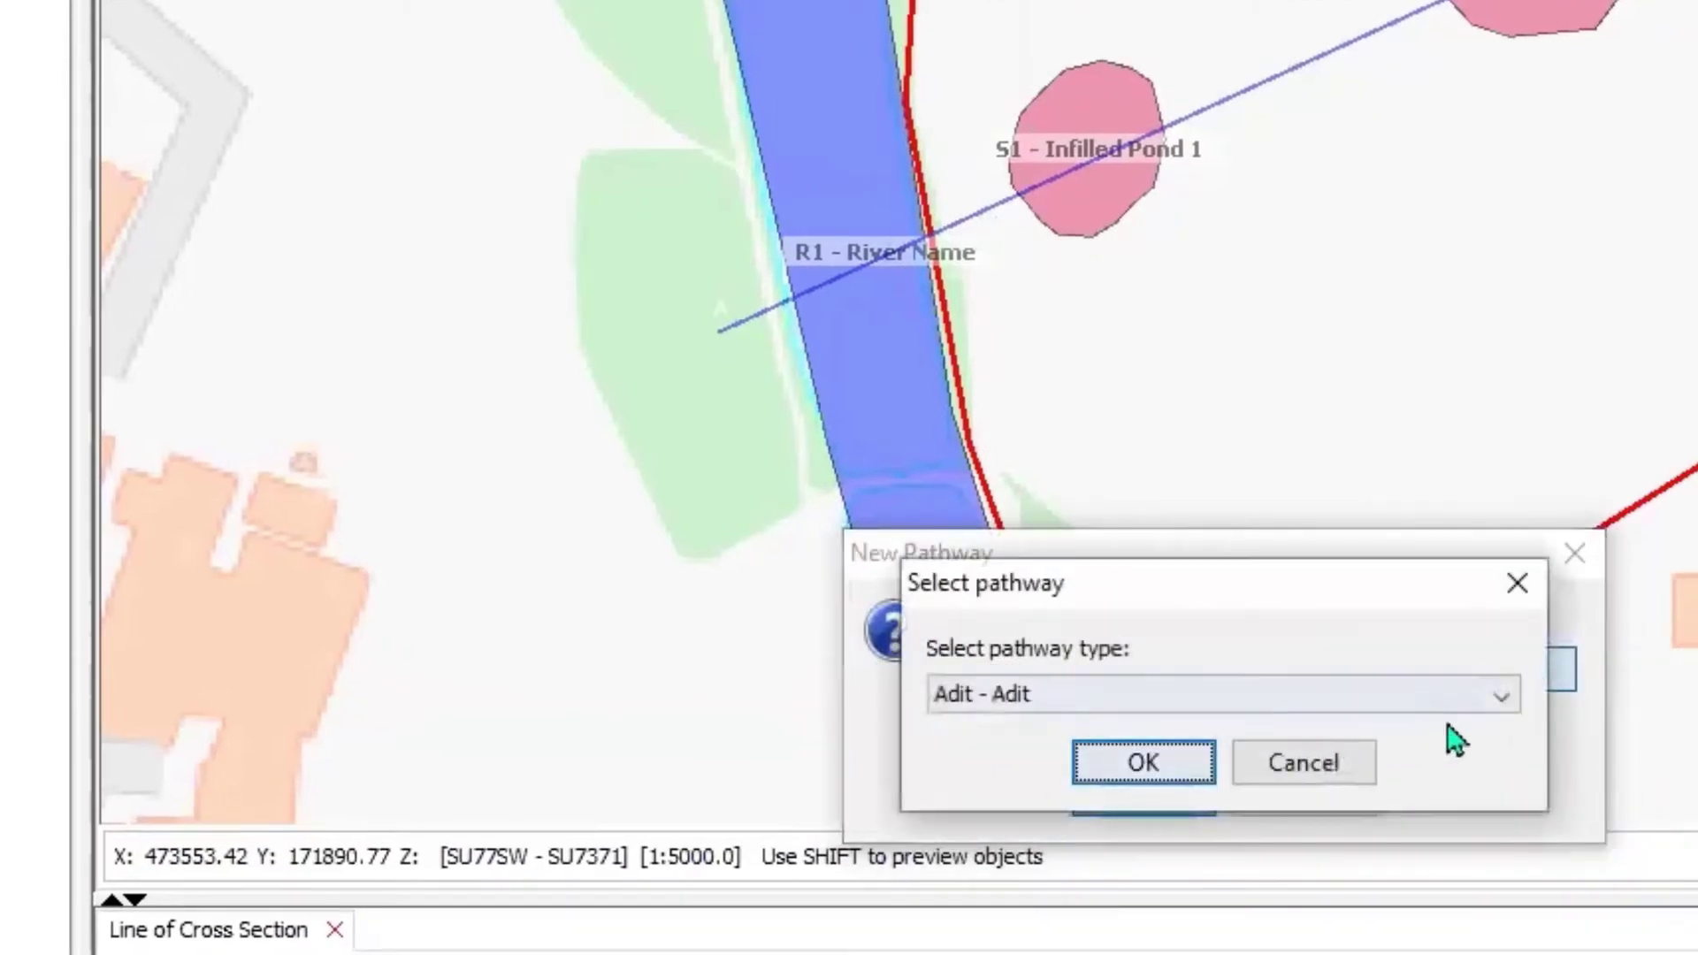
click(1499, 699)
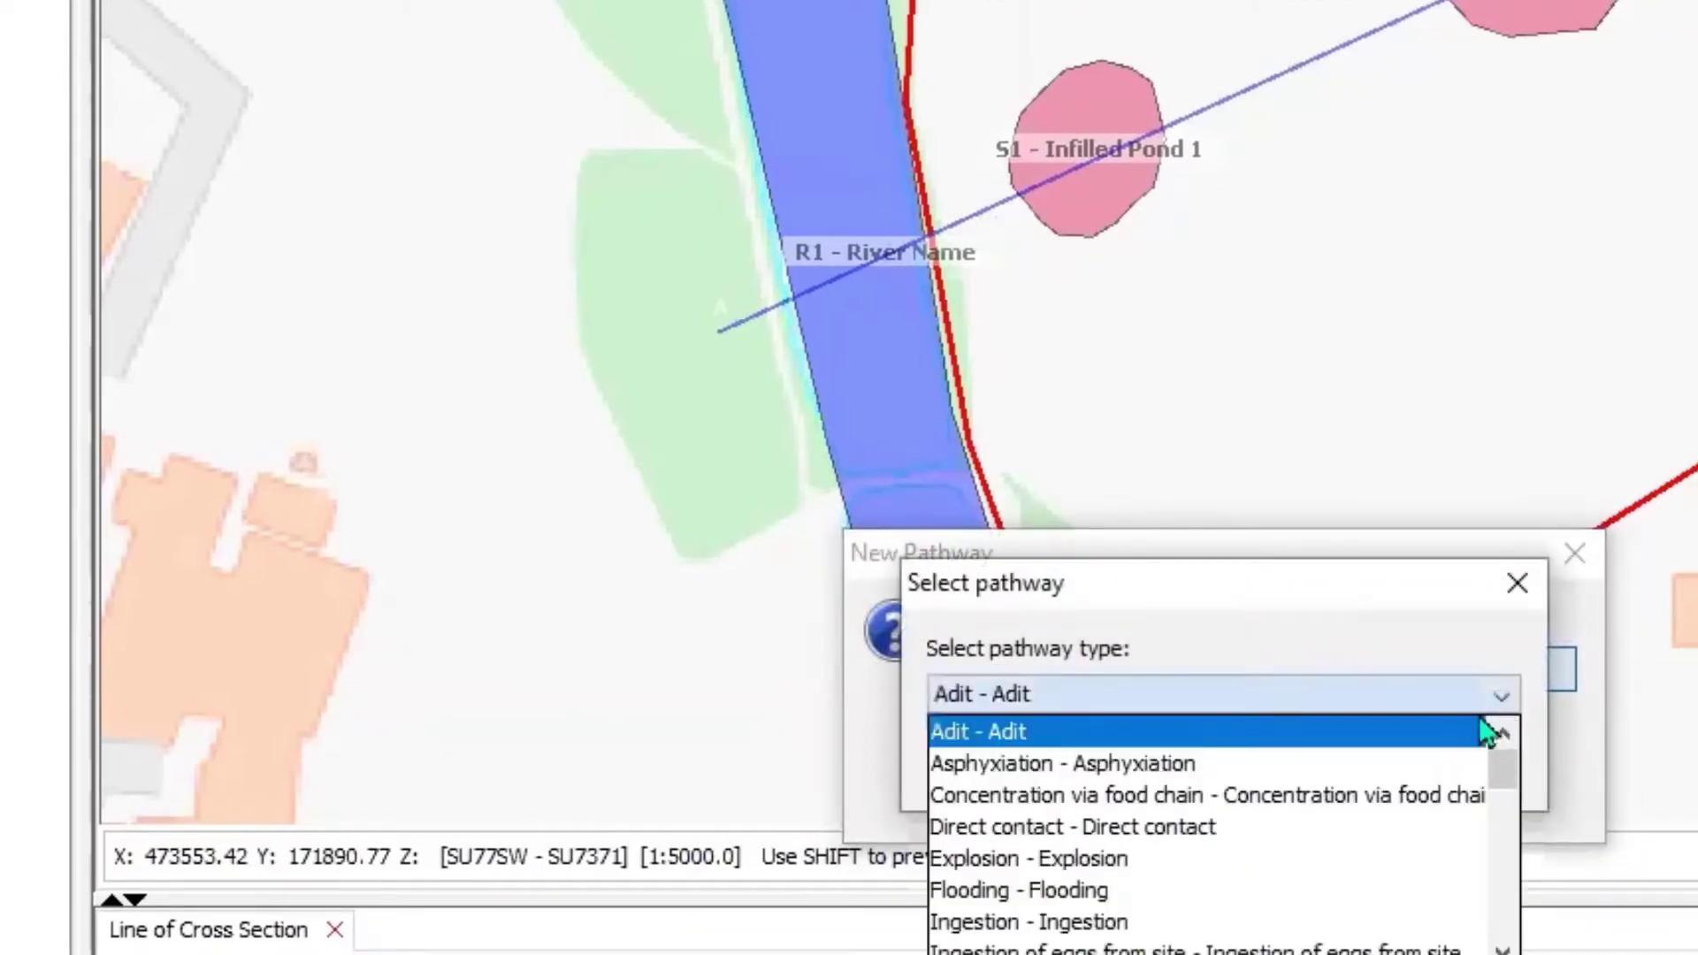
click(1516, 585)
- Name the new pathway Unsaturated Zone and confirm its creation without a description
click(1225, 665)
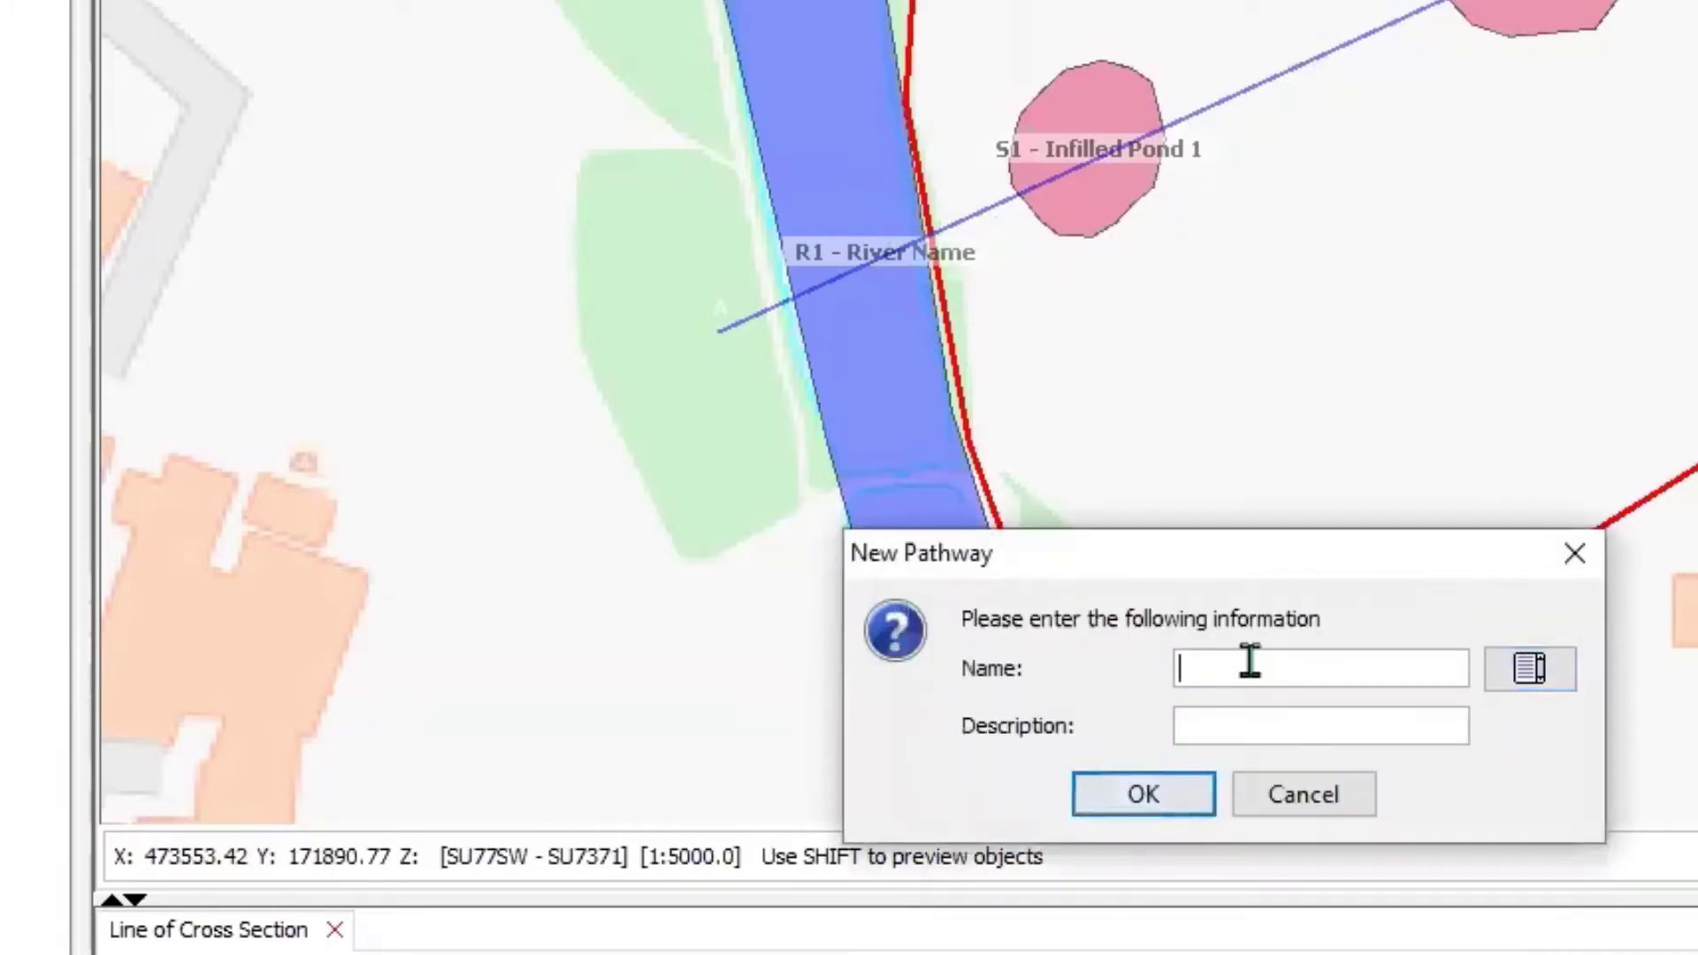
text(Unsaturated )
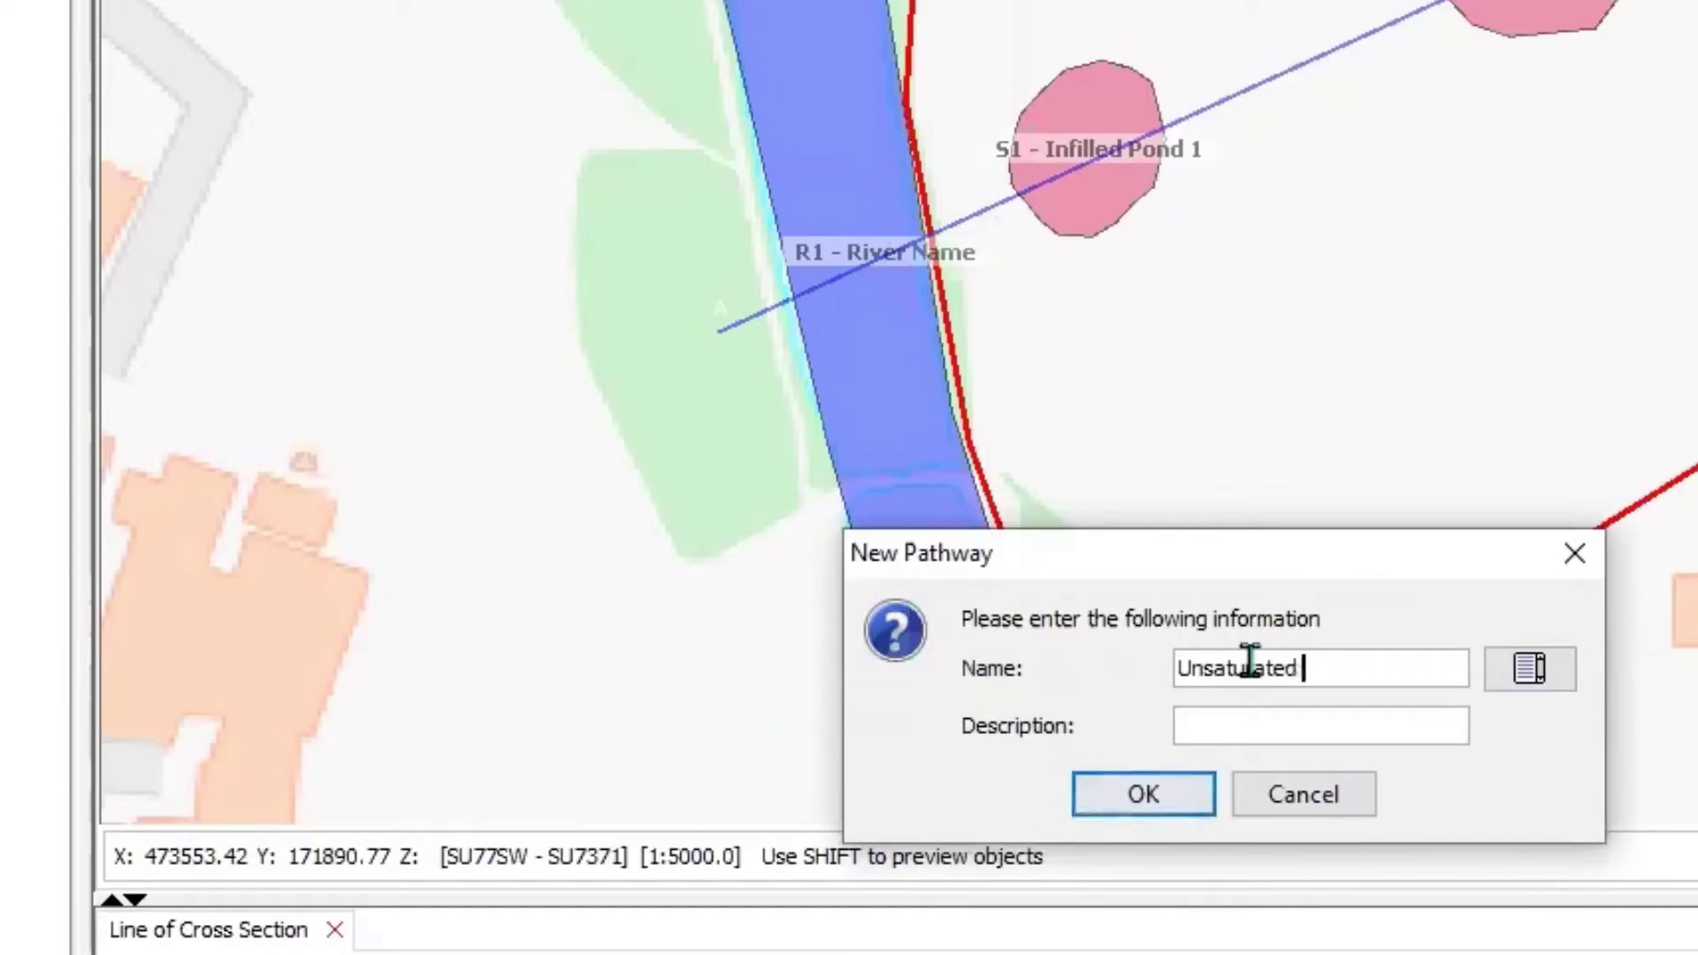
text(Zone)
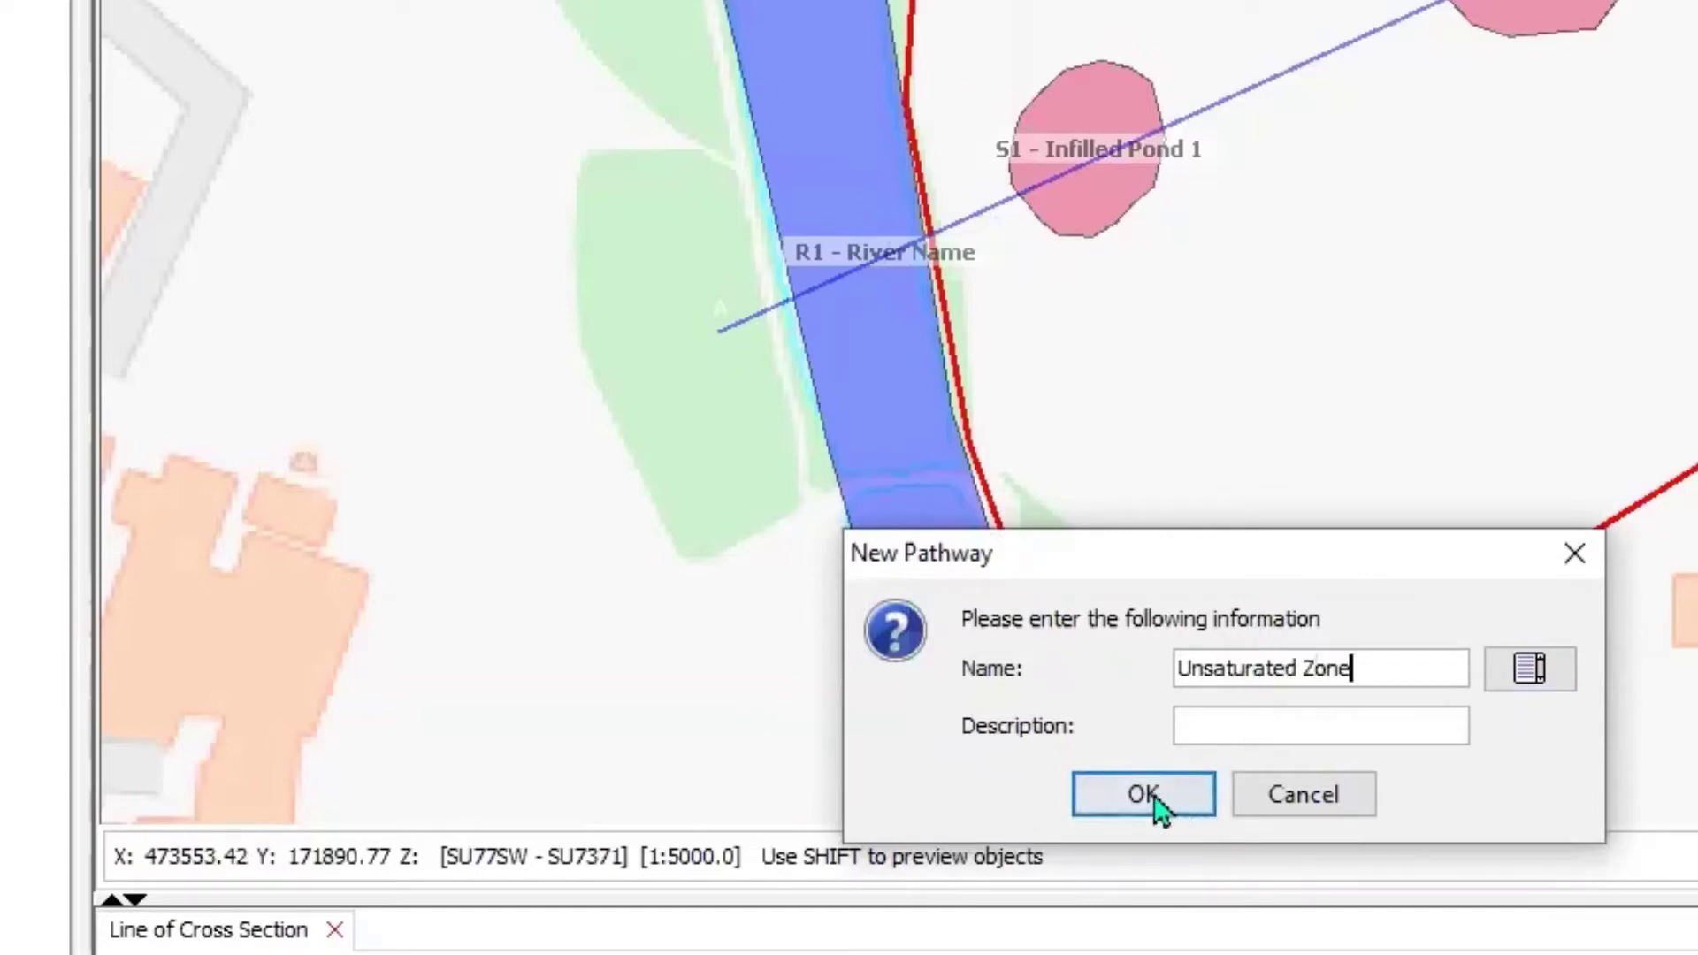
click(1154, 805)
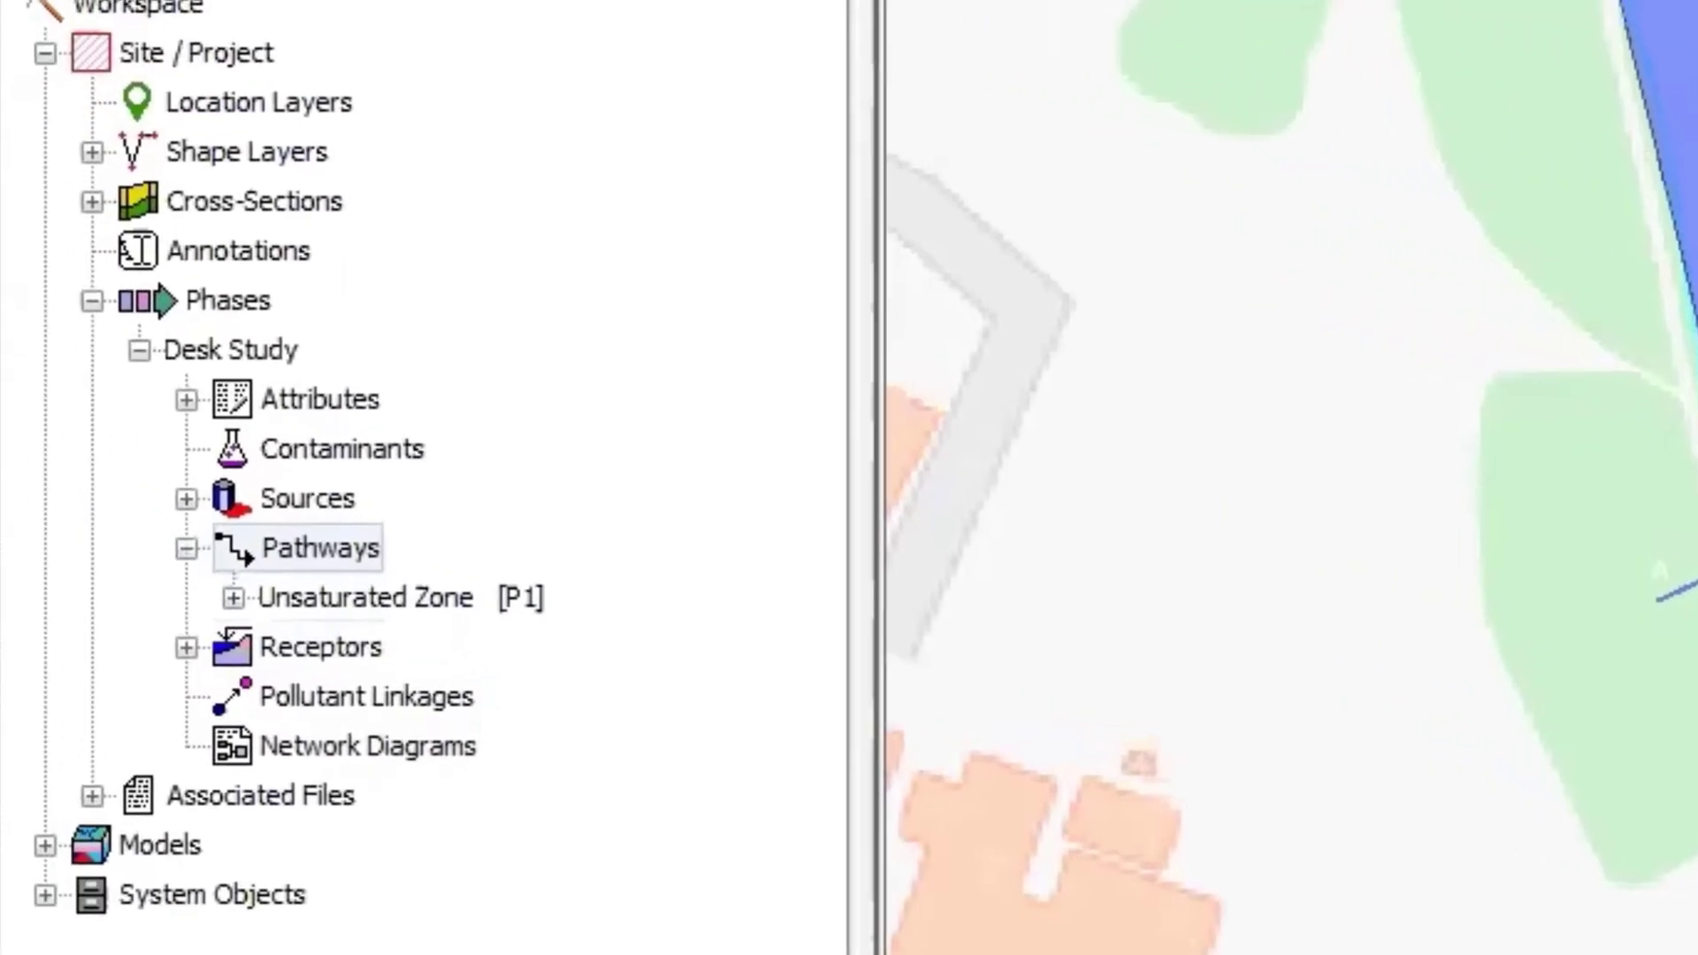
- Create a new Source-Pathway-Receptor network diagram that includes the Unsaturated Zone pathway, and widen its window to include the receptors column
right_click(445, 749)
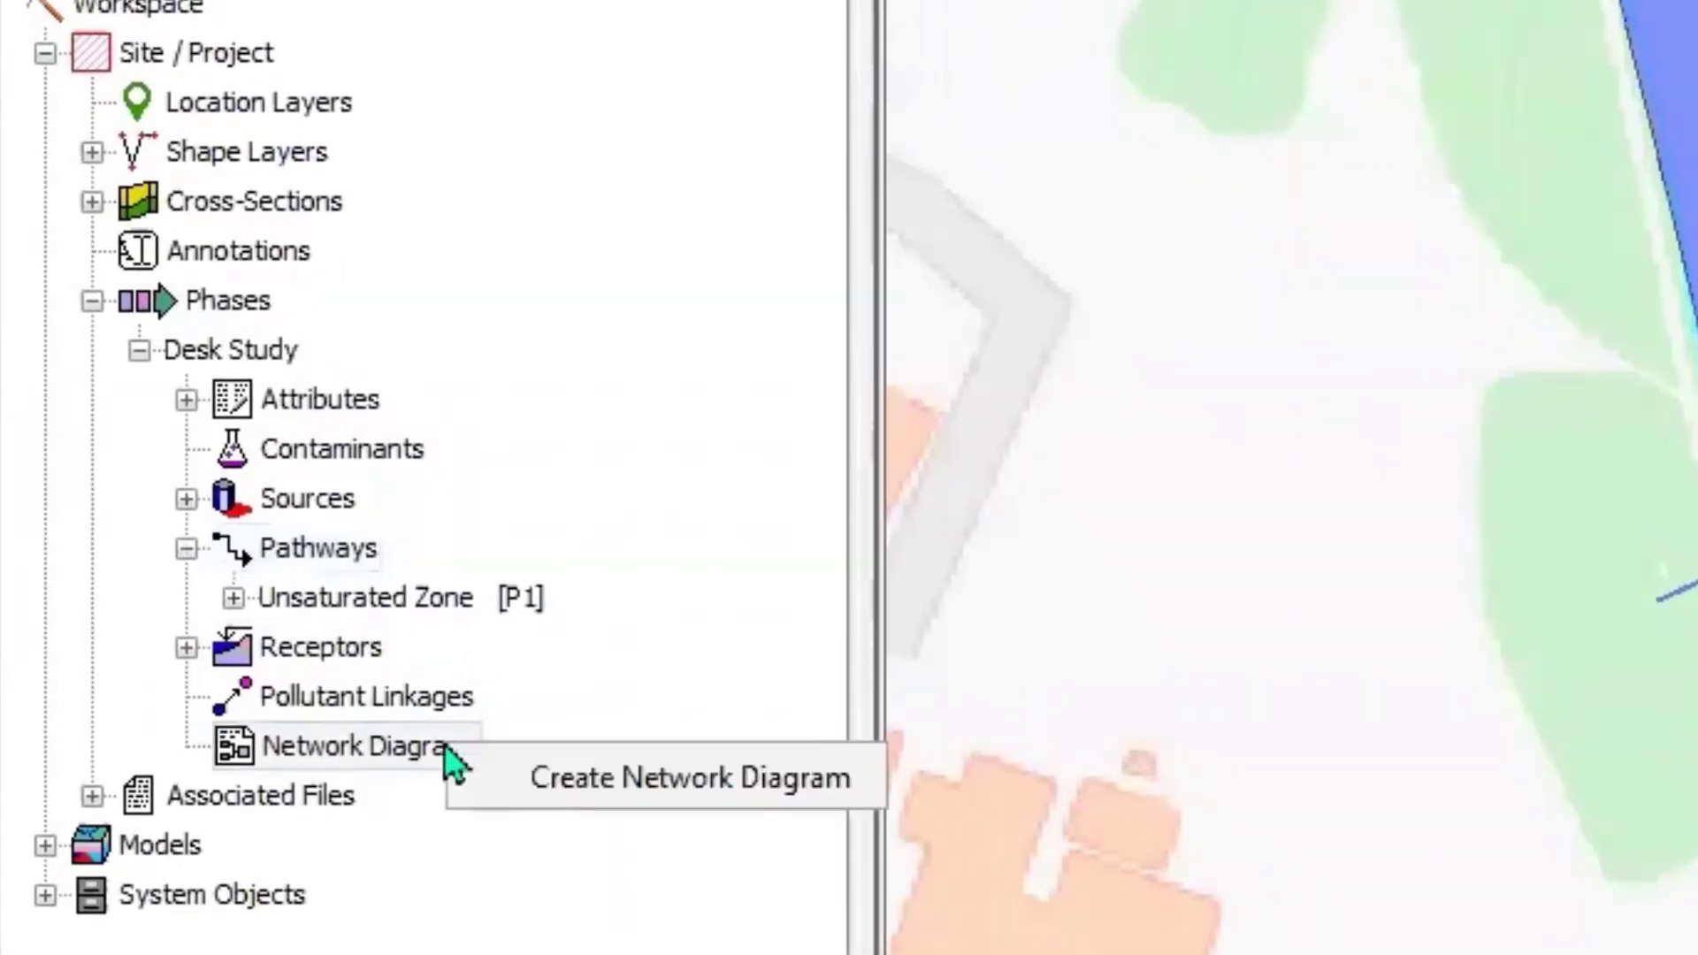
click(534, 775)
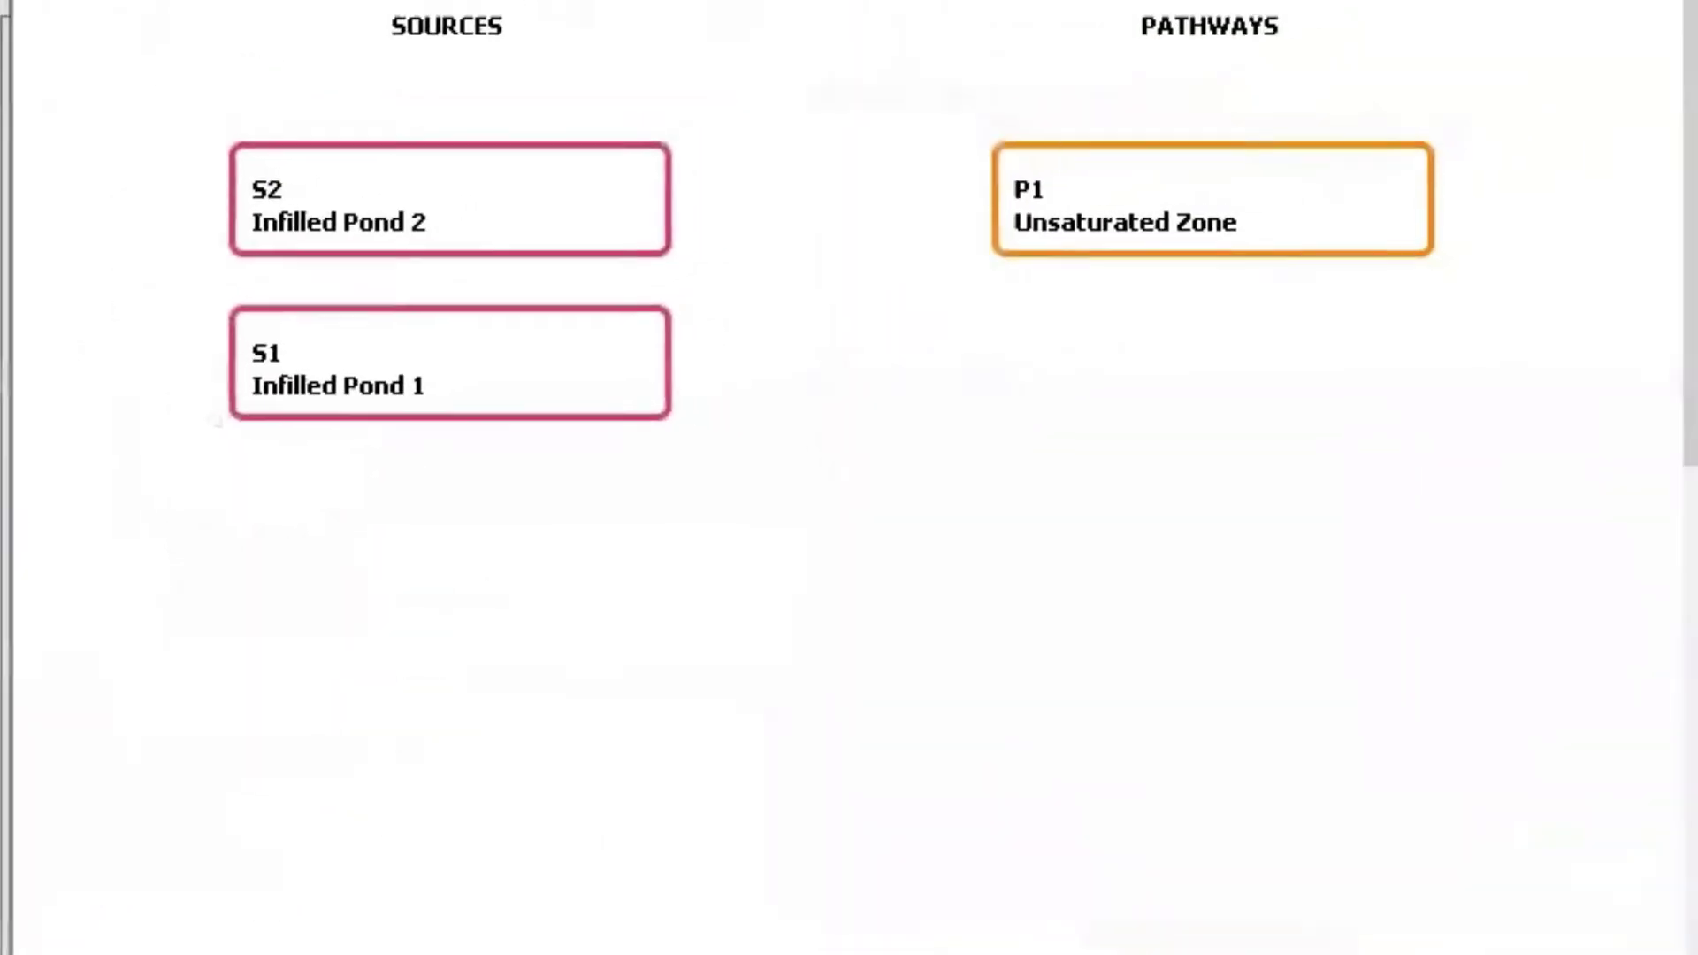
drag(1232, 797, 1694, 778)
click(912, 314)
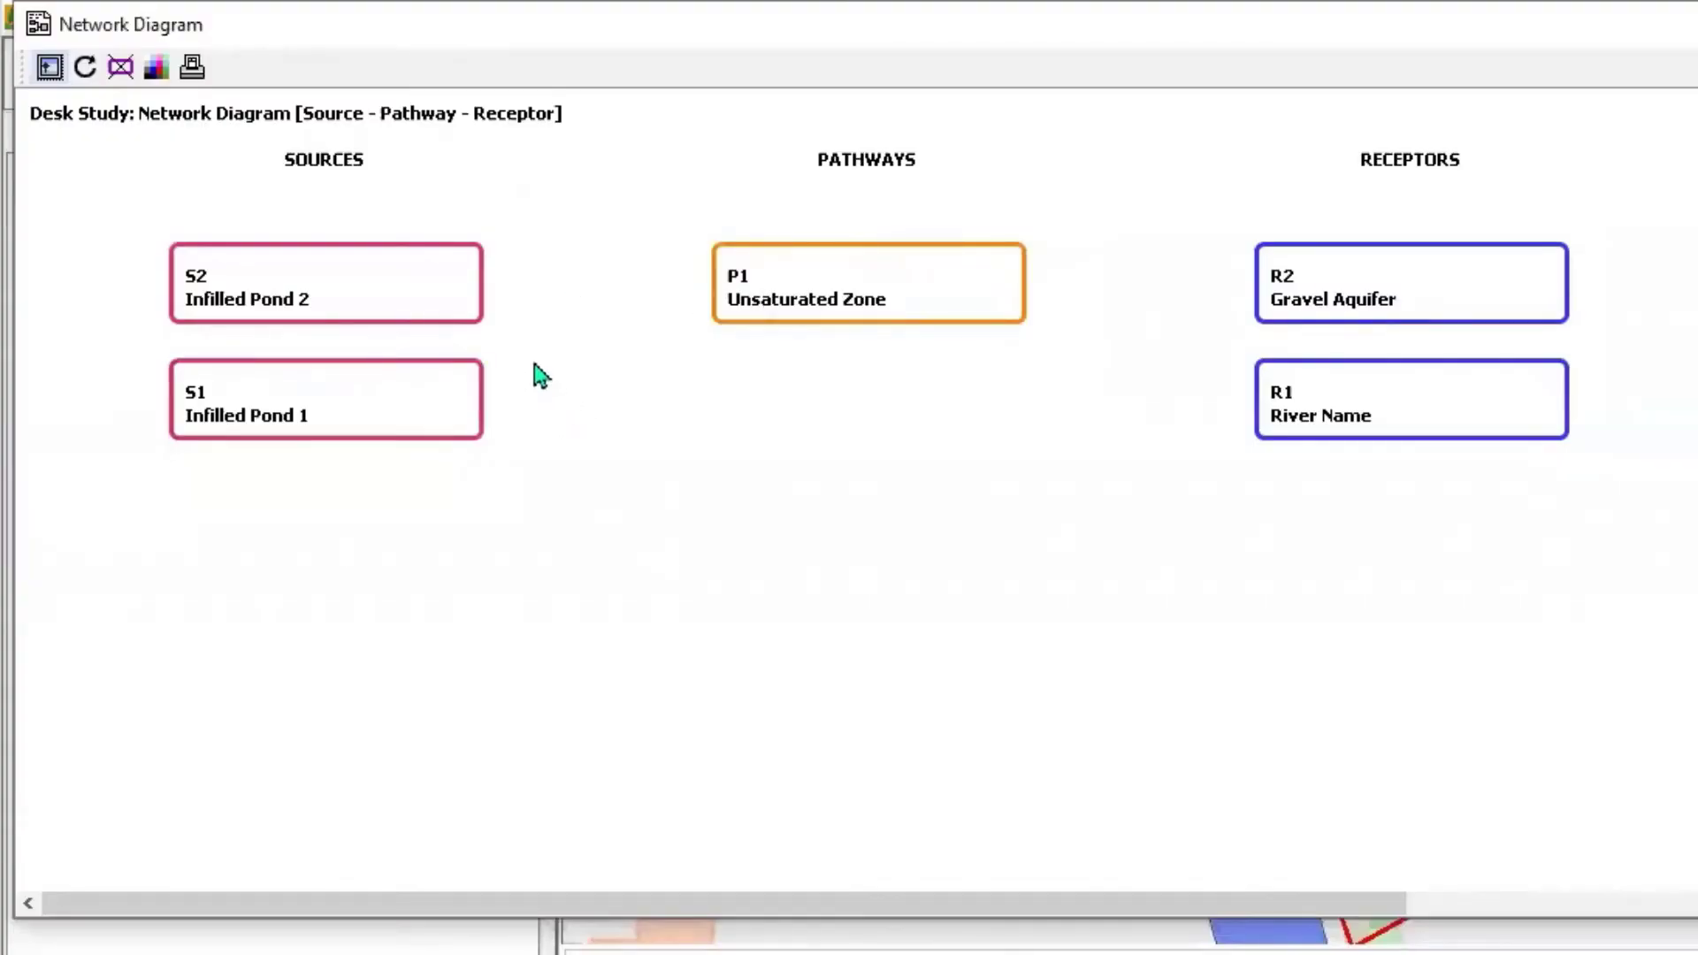
- Create a source-to-pathway linkage from Infilled Pond 2 (S2) to Unsaturated Zone (P1) and refresh the diagram
right_click(459, 276)
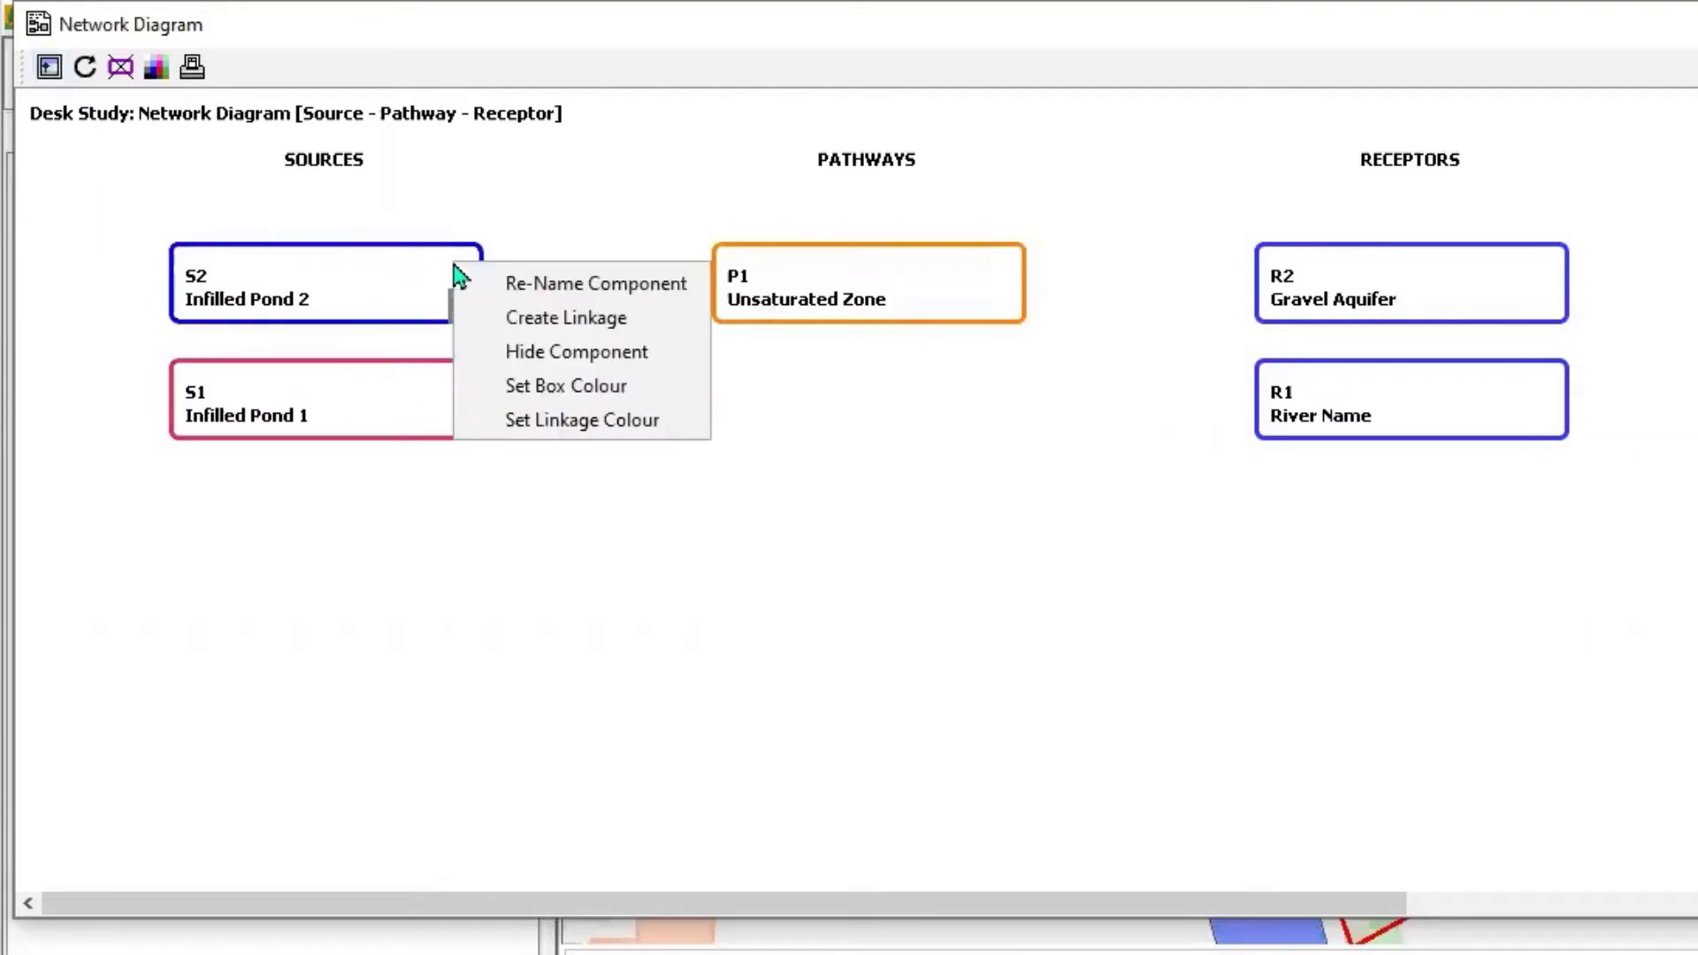
click(507, 318)
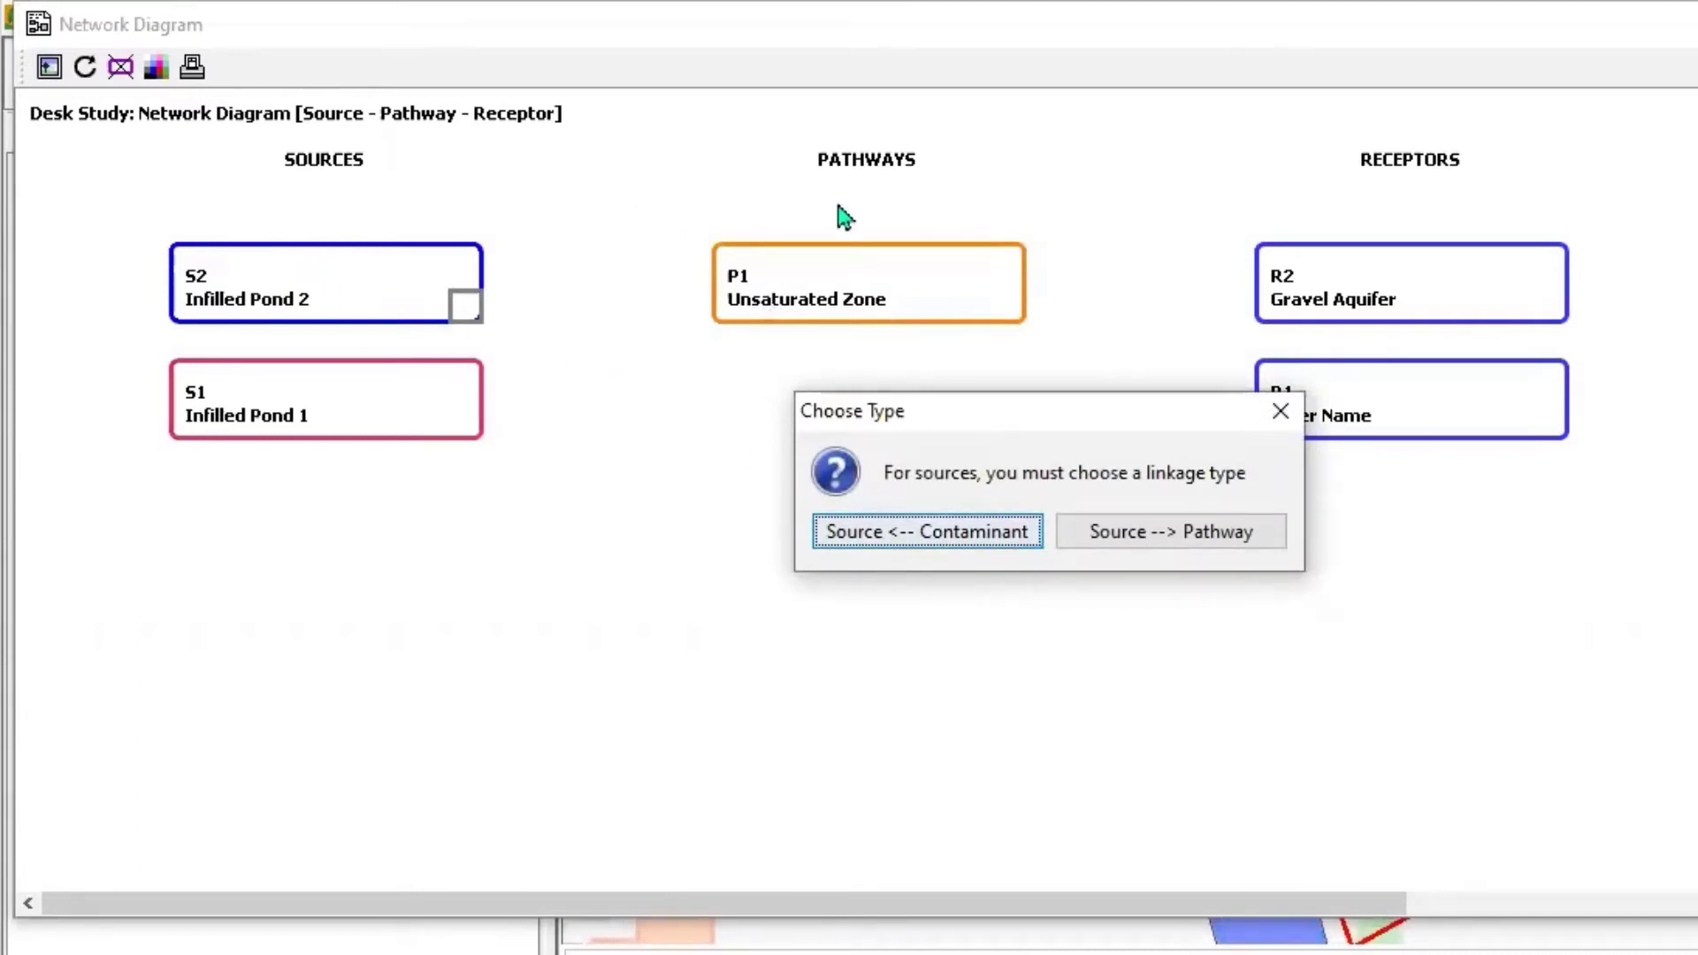
click(1150, 534)
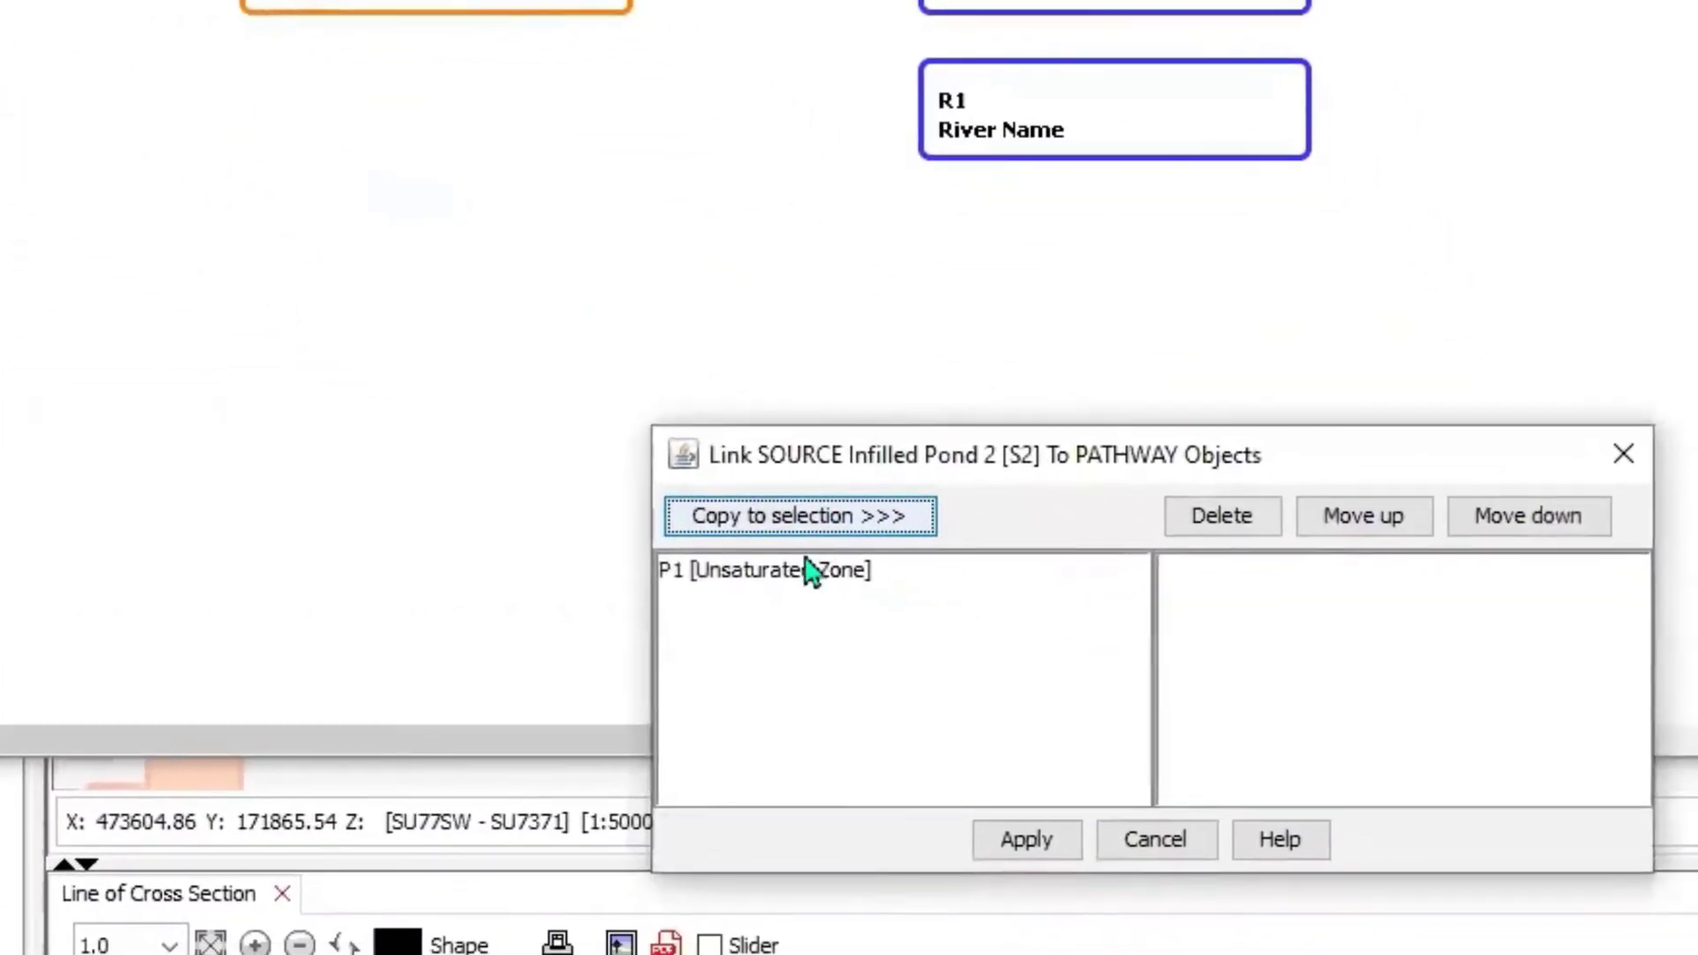
click(768, 584)
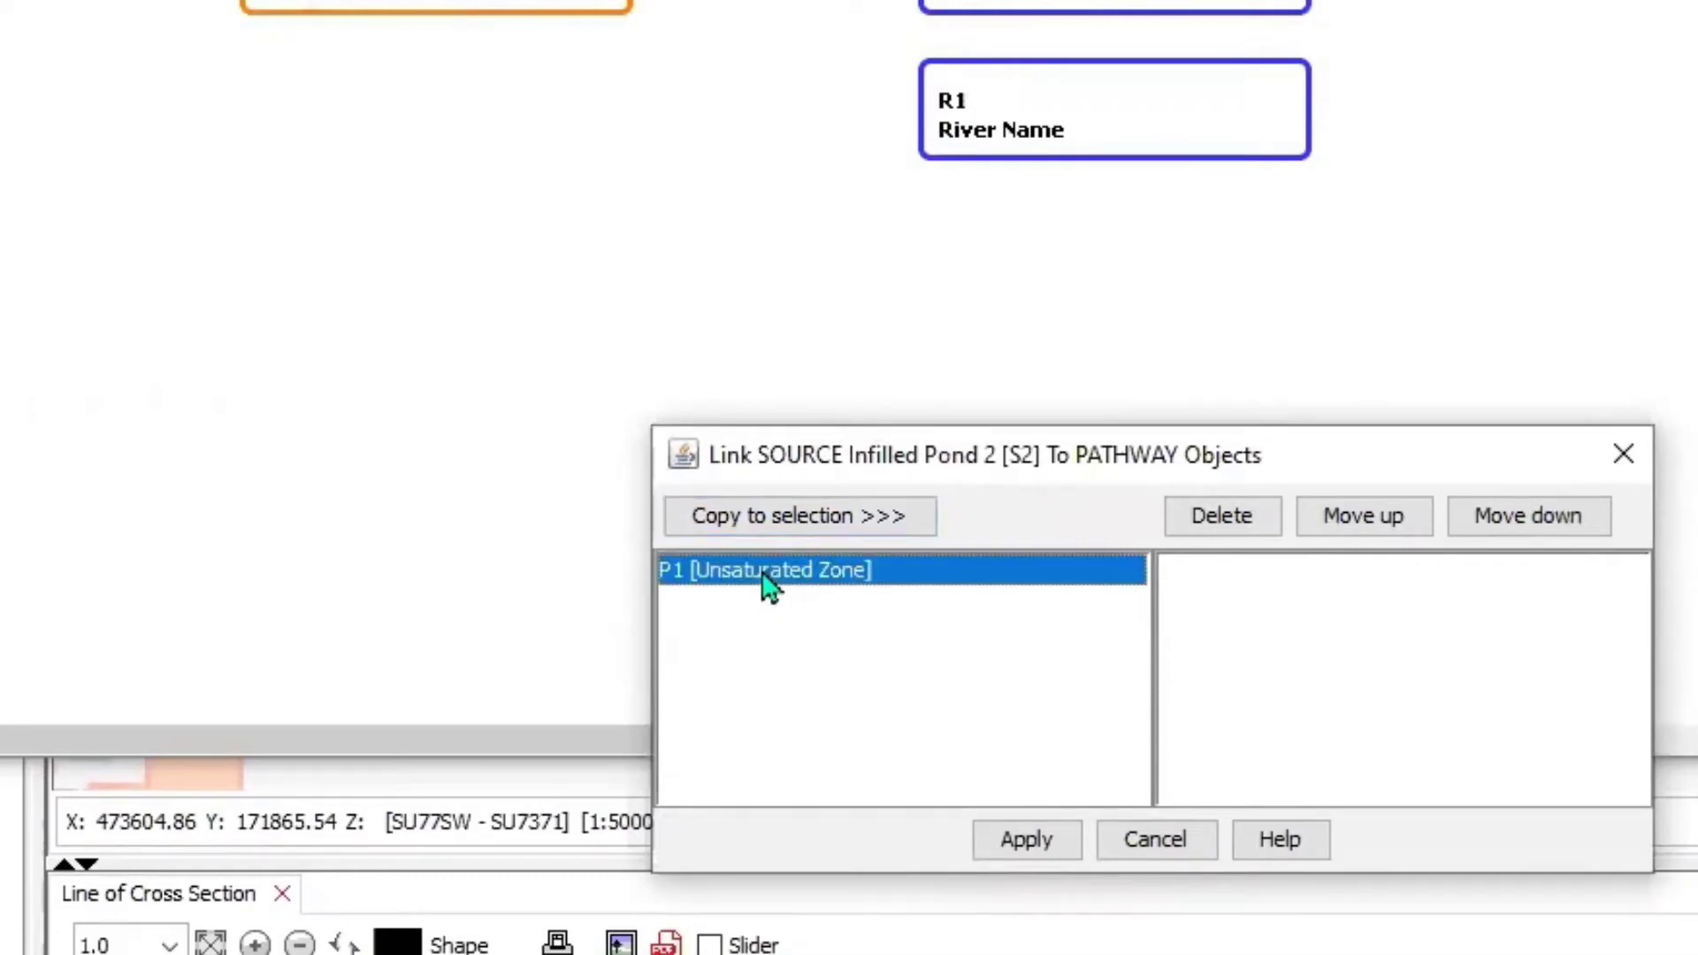
click(799, 530)
click(1019, 842)
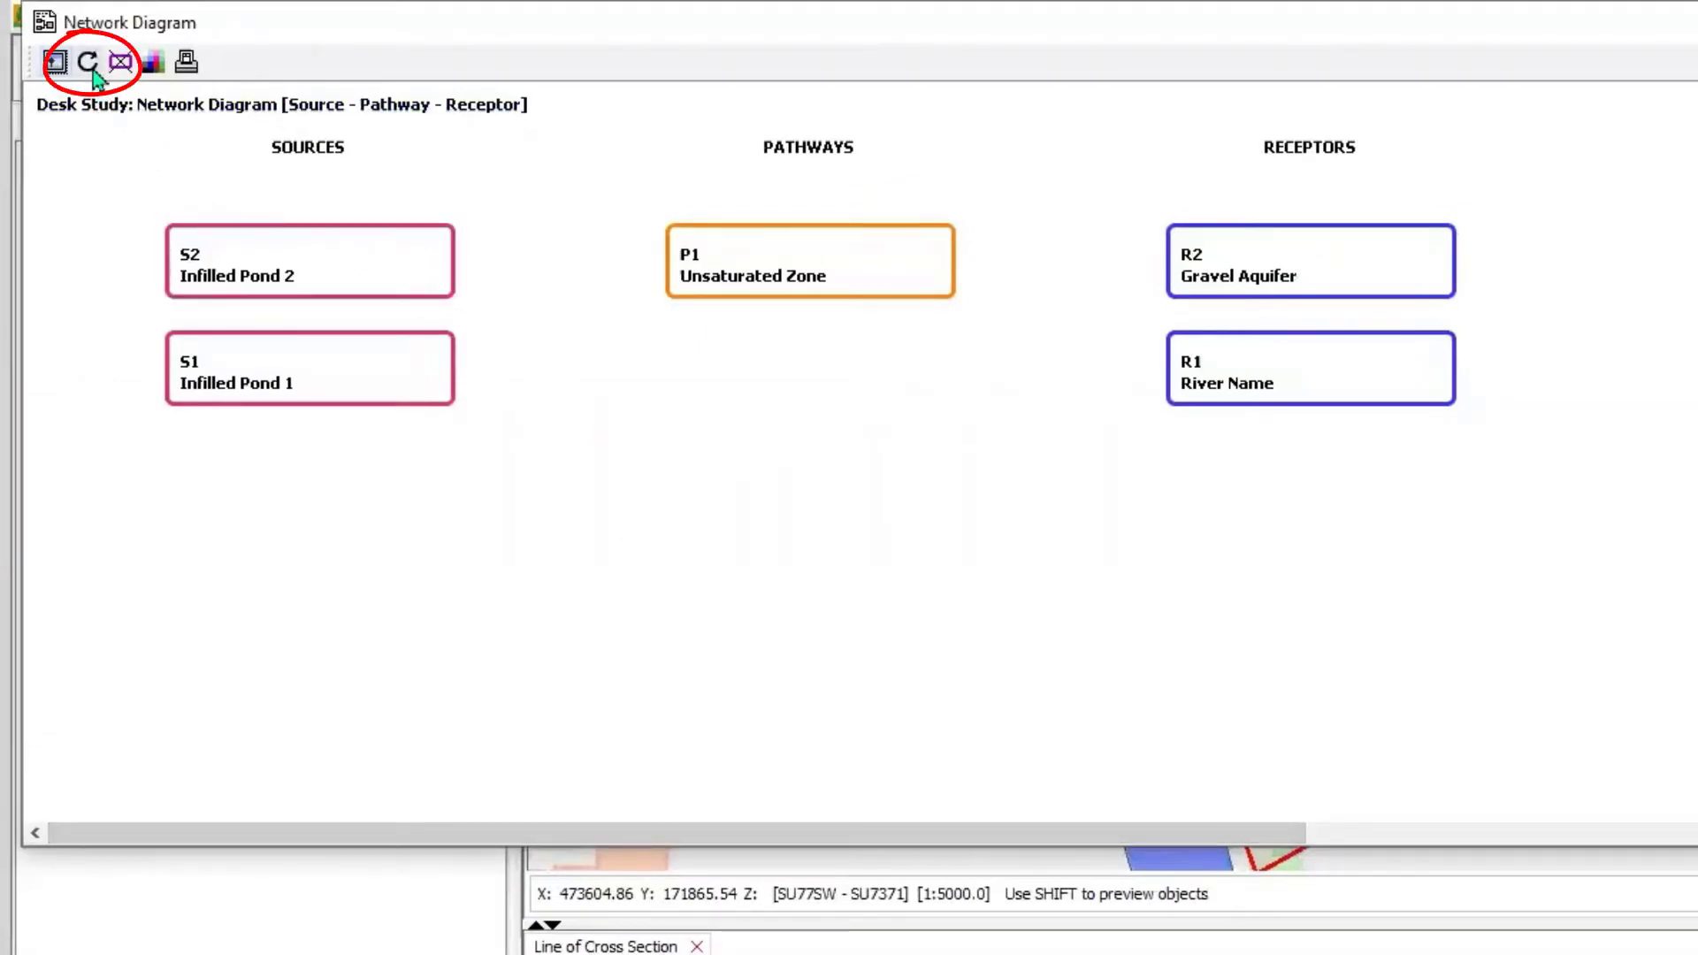
click(88, 62)
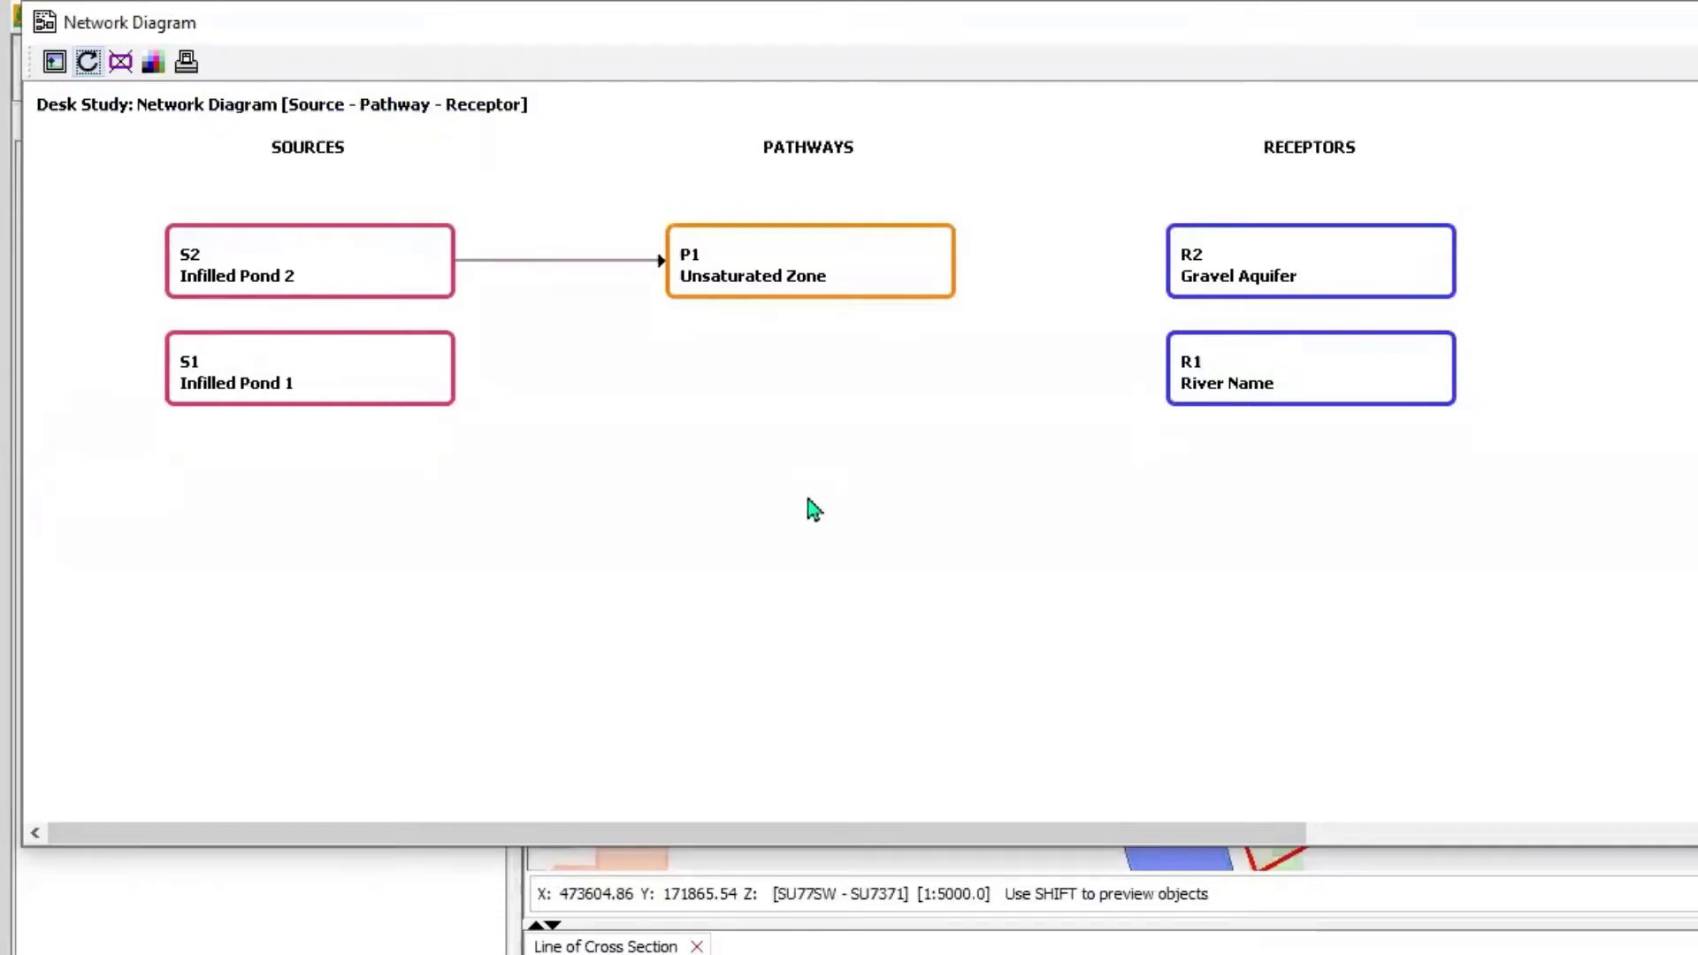
- Create a linkage from the Unsaturated Zone pathway (P1) to the Gravel Aquifer receptor (R2) and refresh the diagram
click(867, 293)
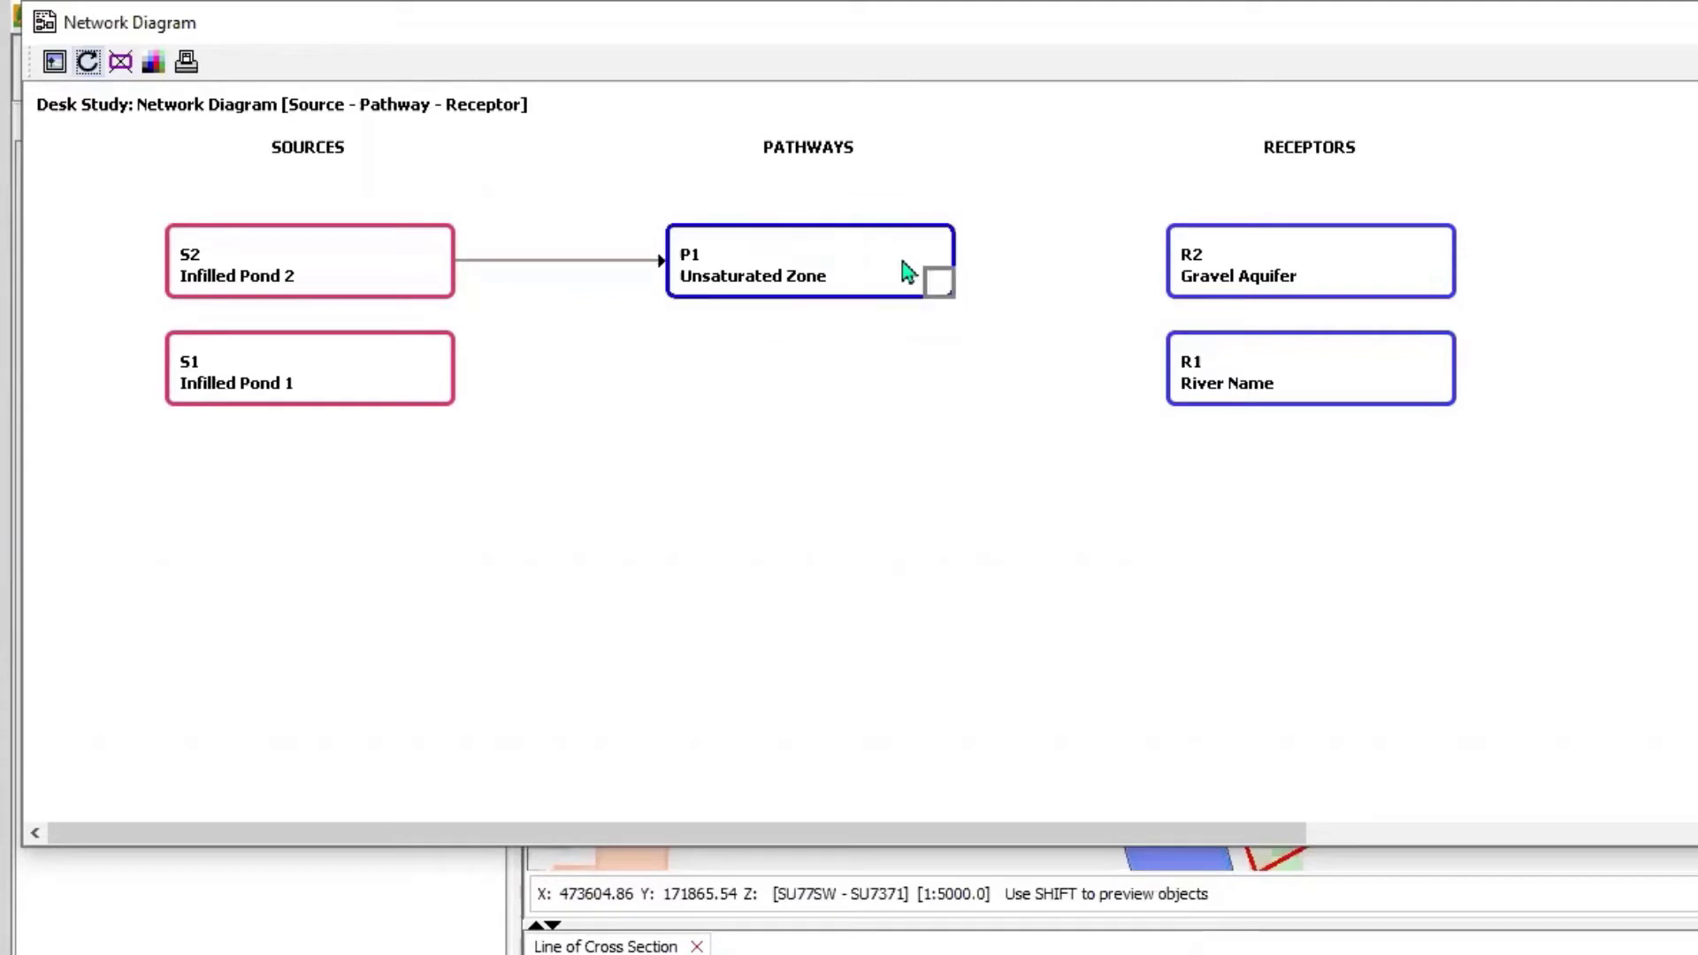
click(1189, 258)
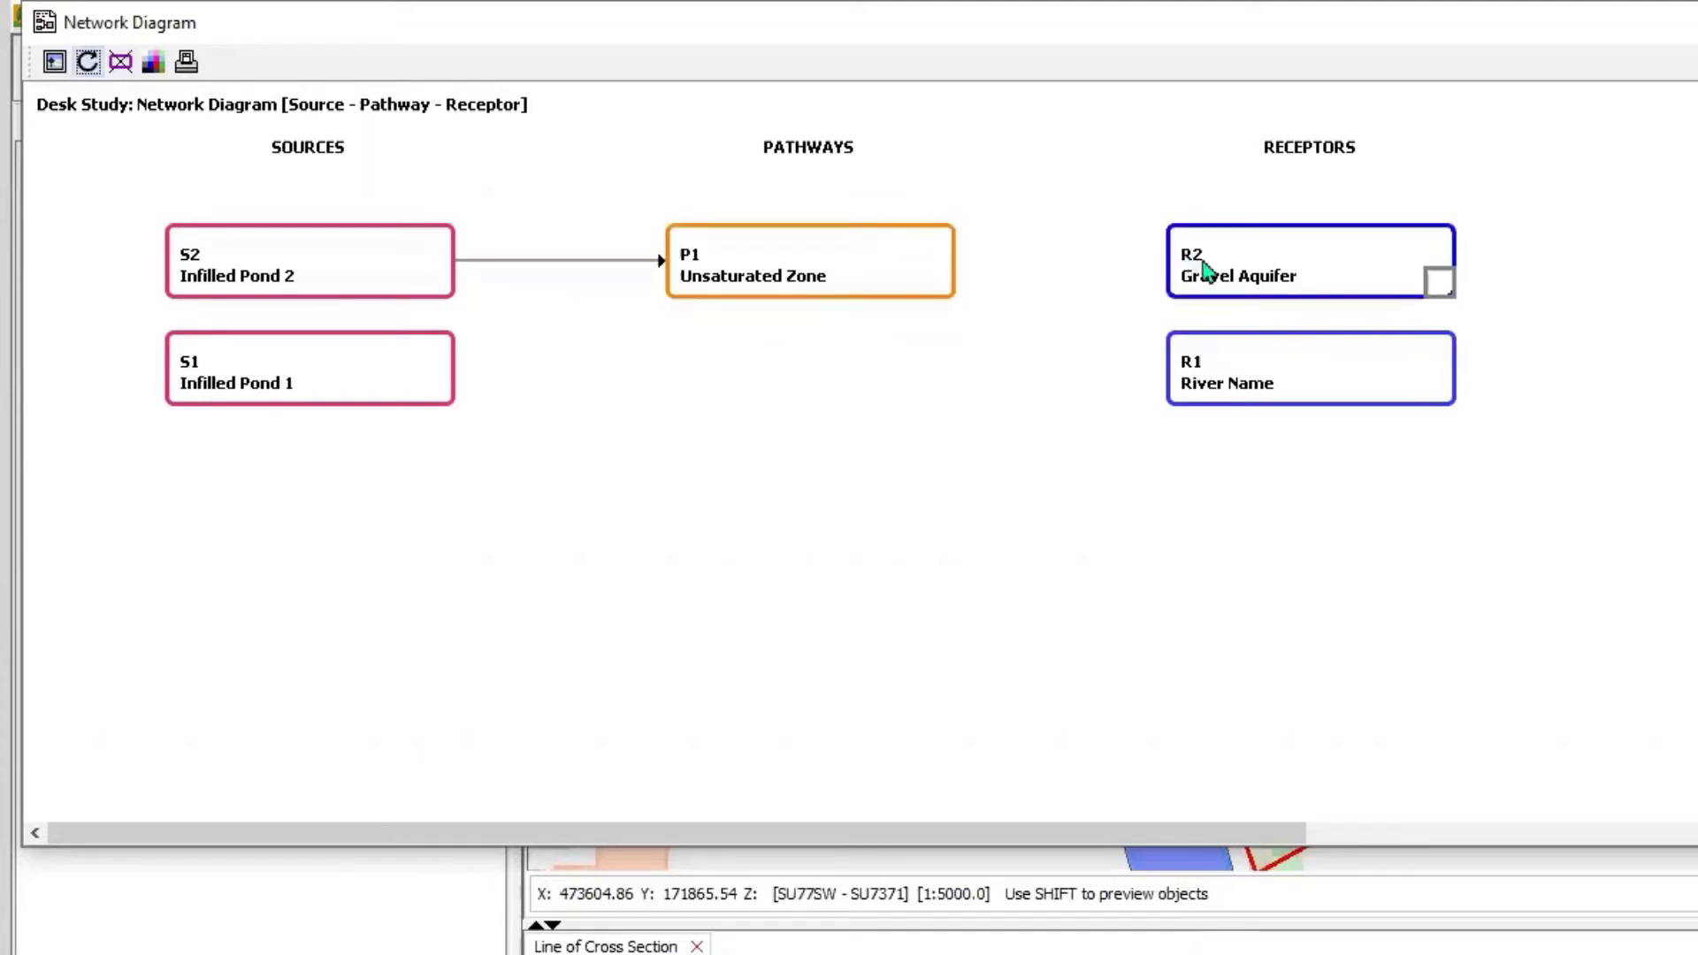
right_click(887, 249)
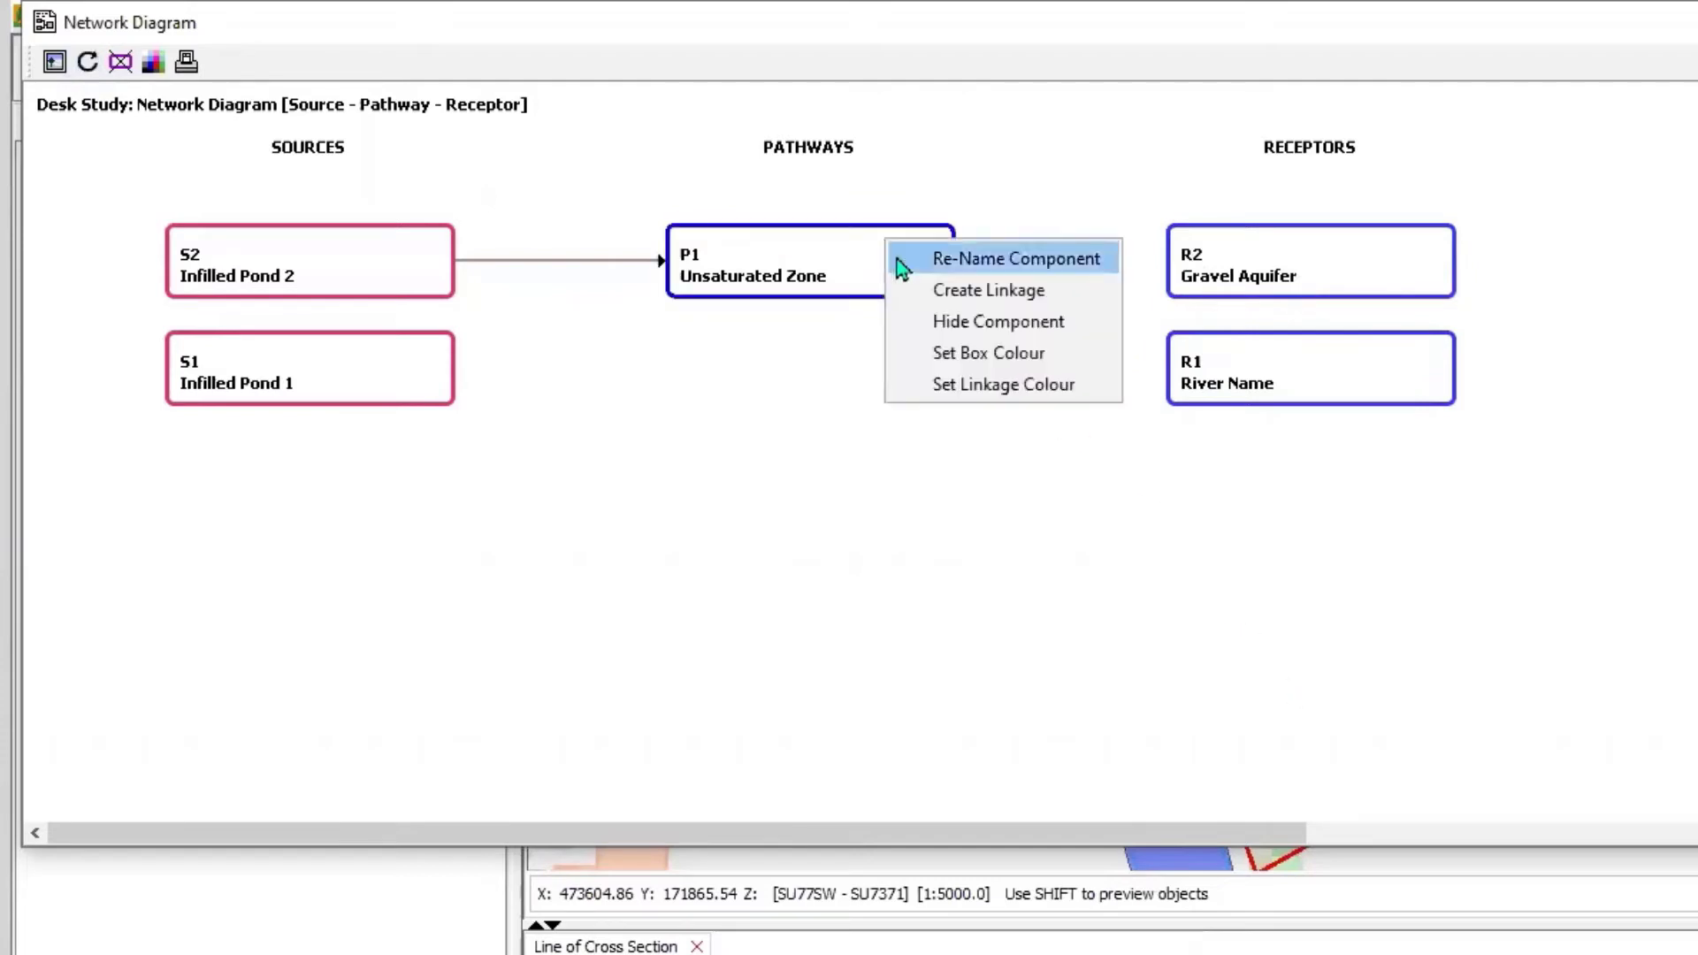
click(939, 292)
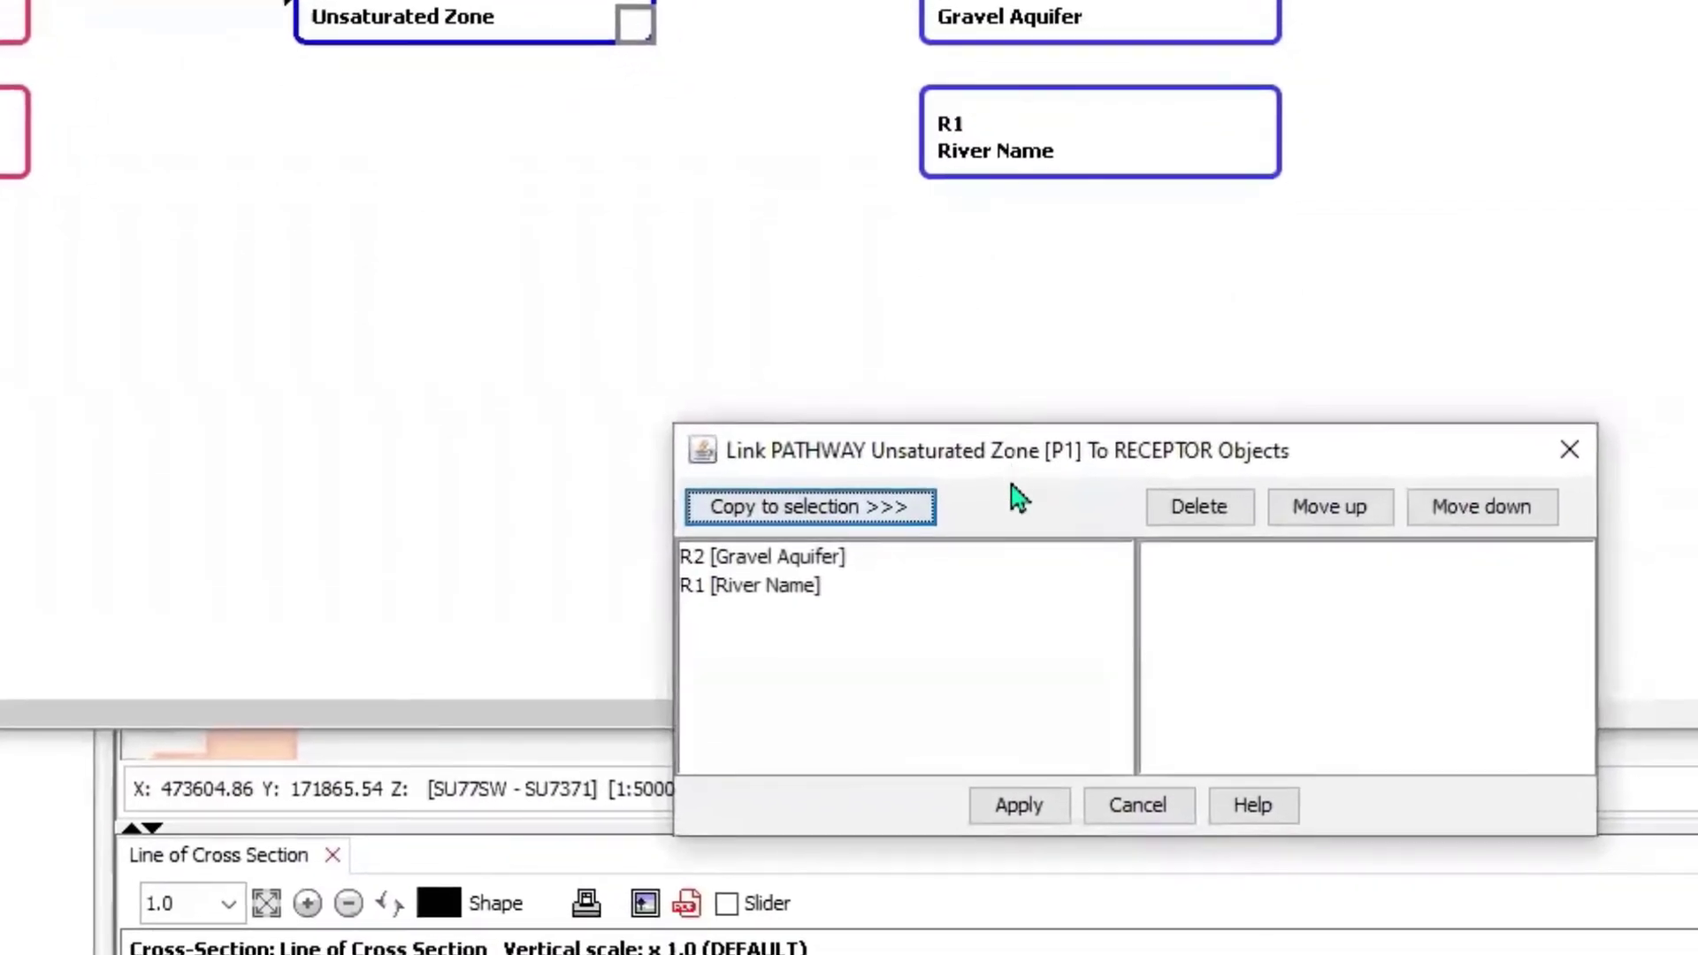
click(793, 565)
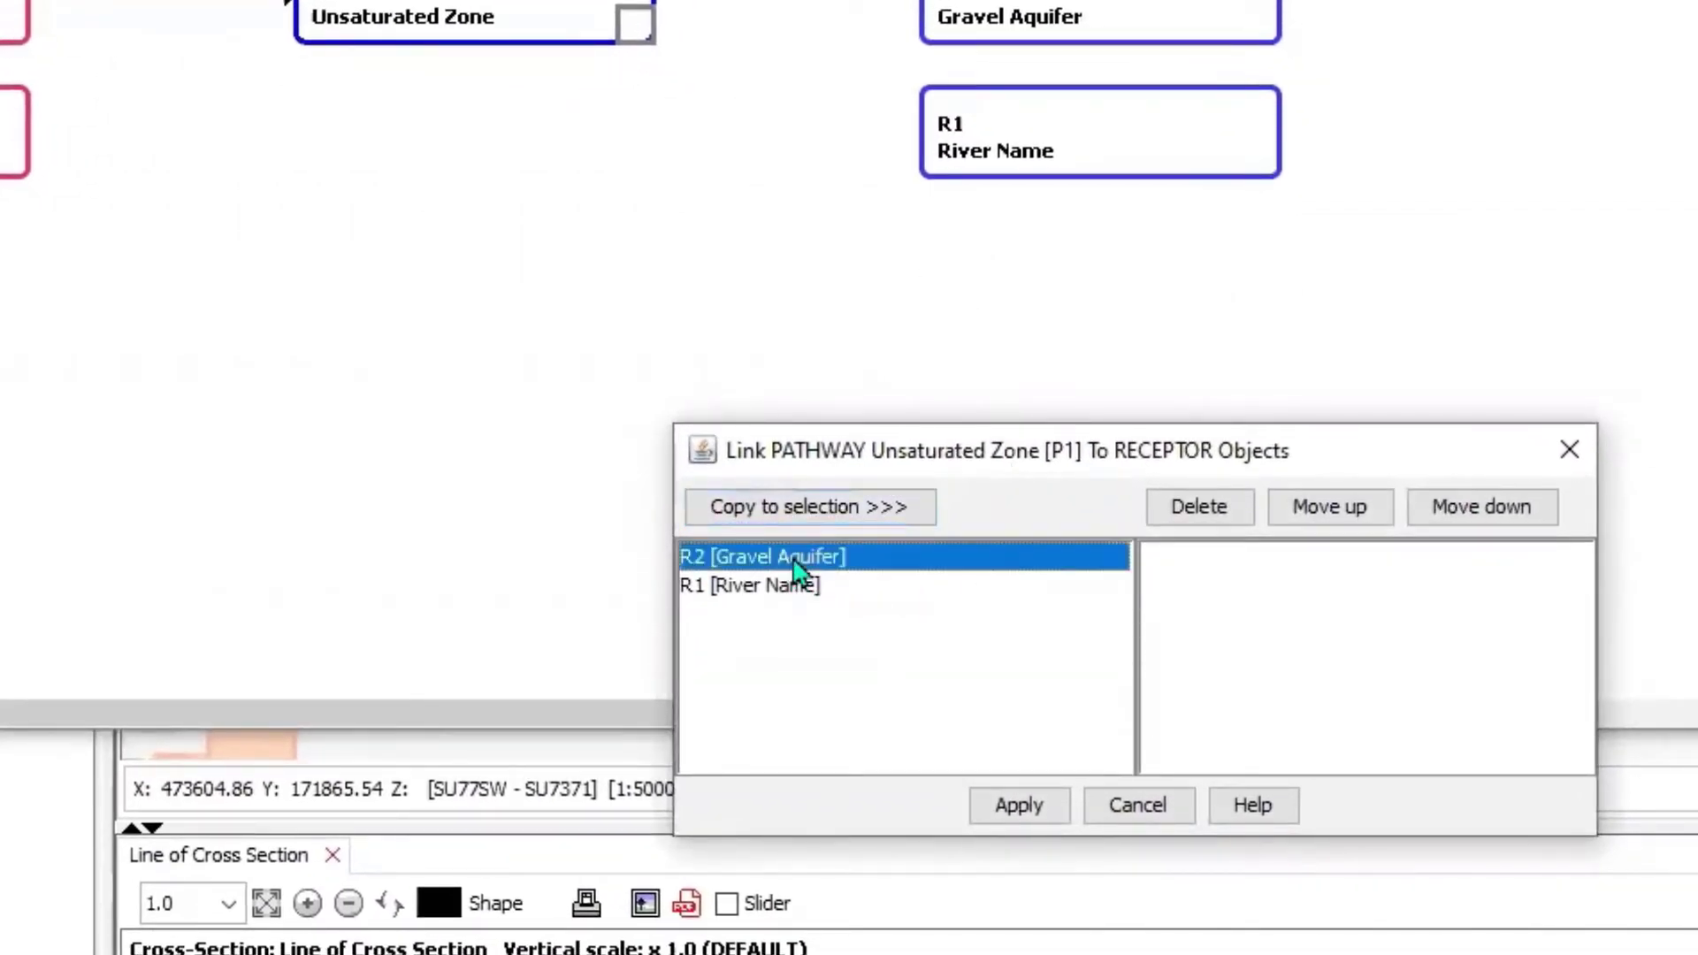
click(813, 520)
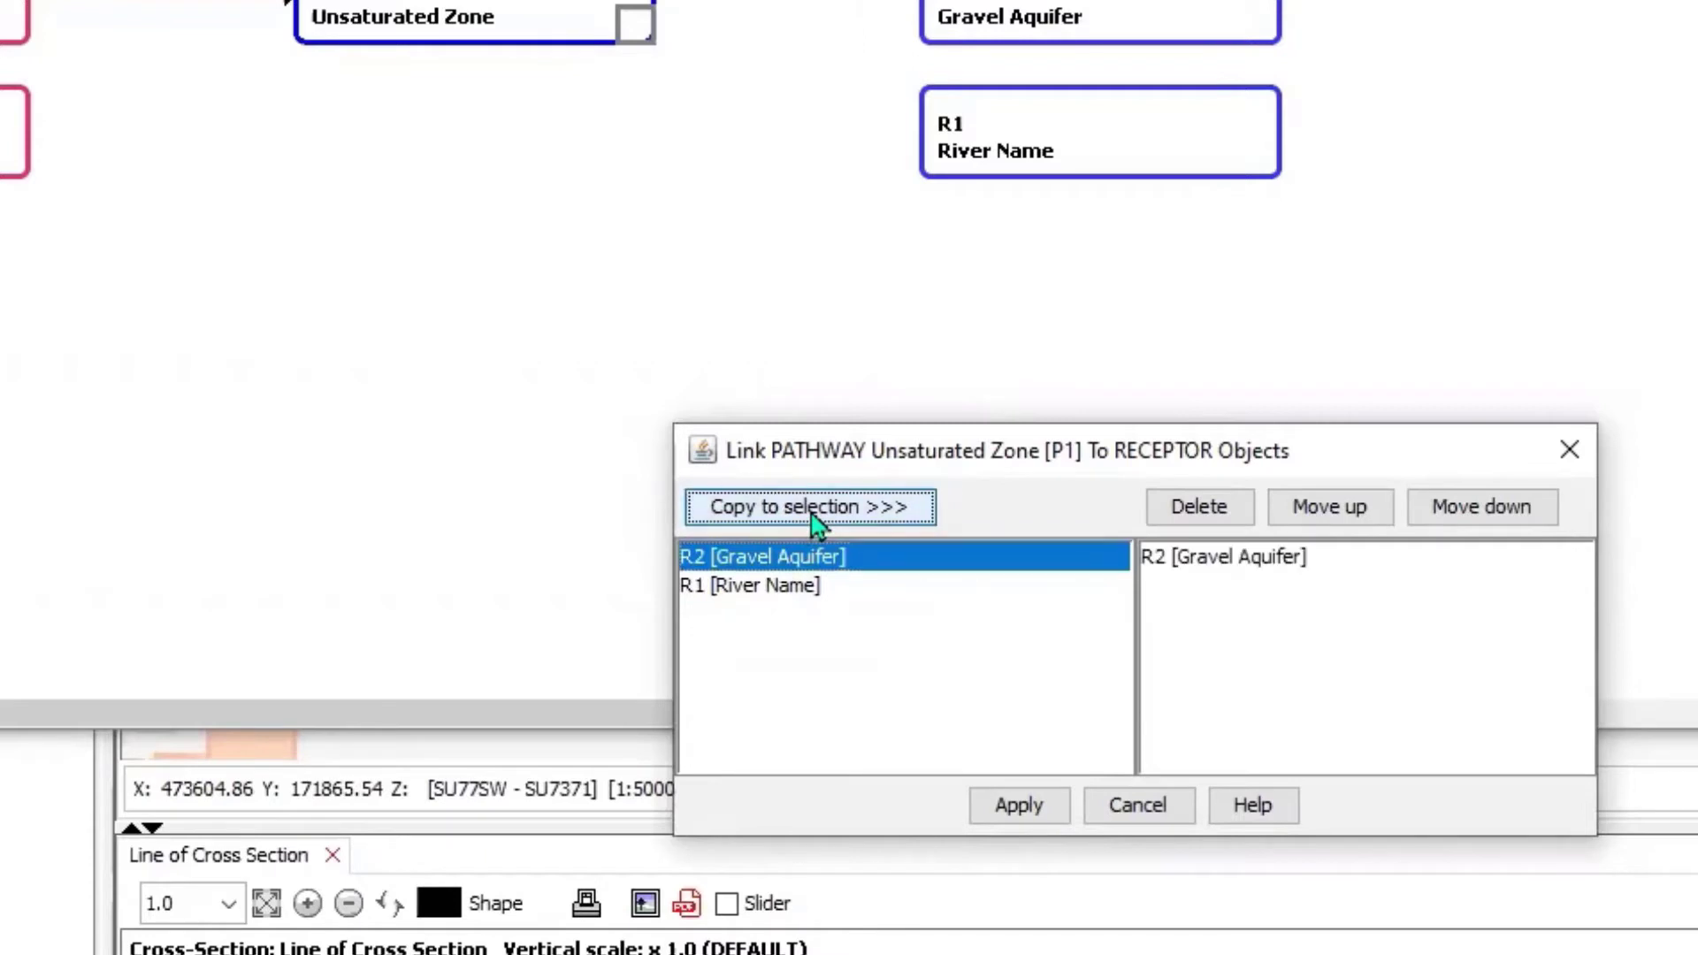
click(1023, 808)
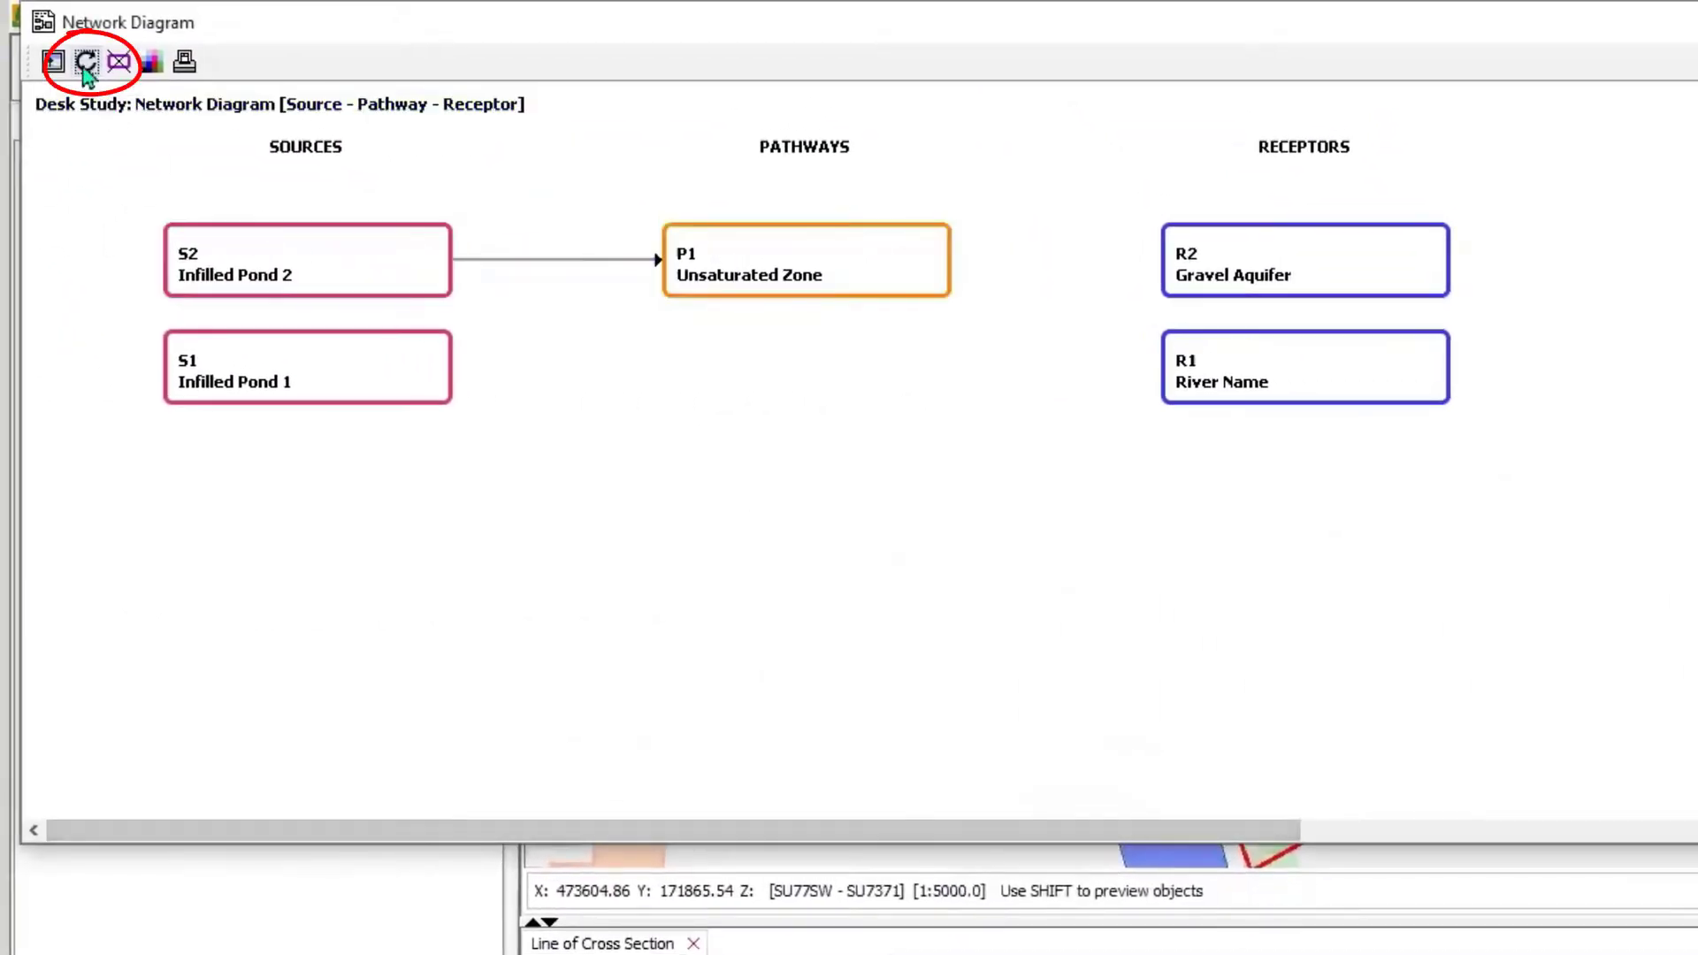
click(85, 63)
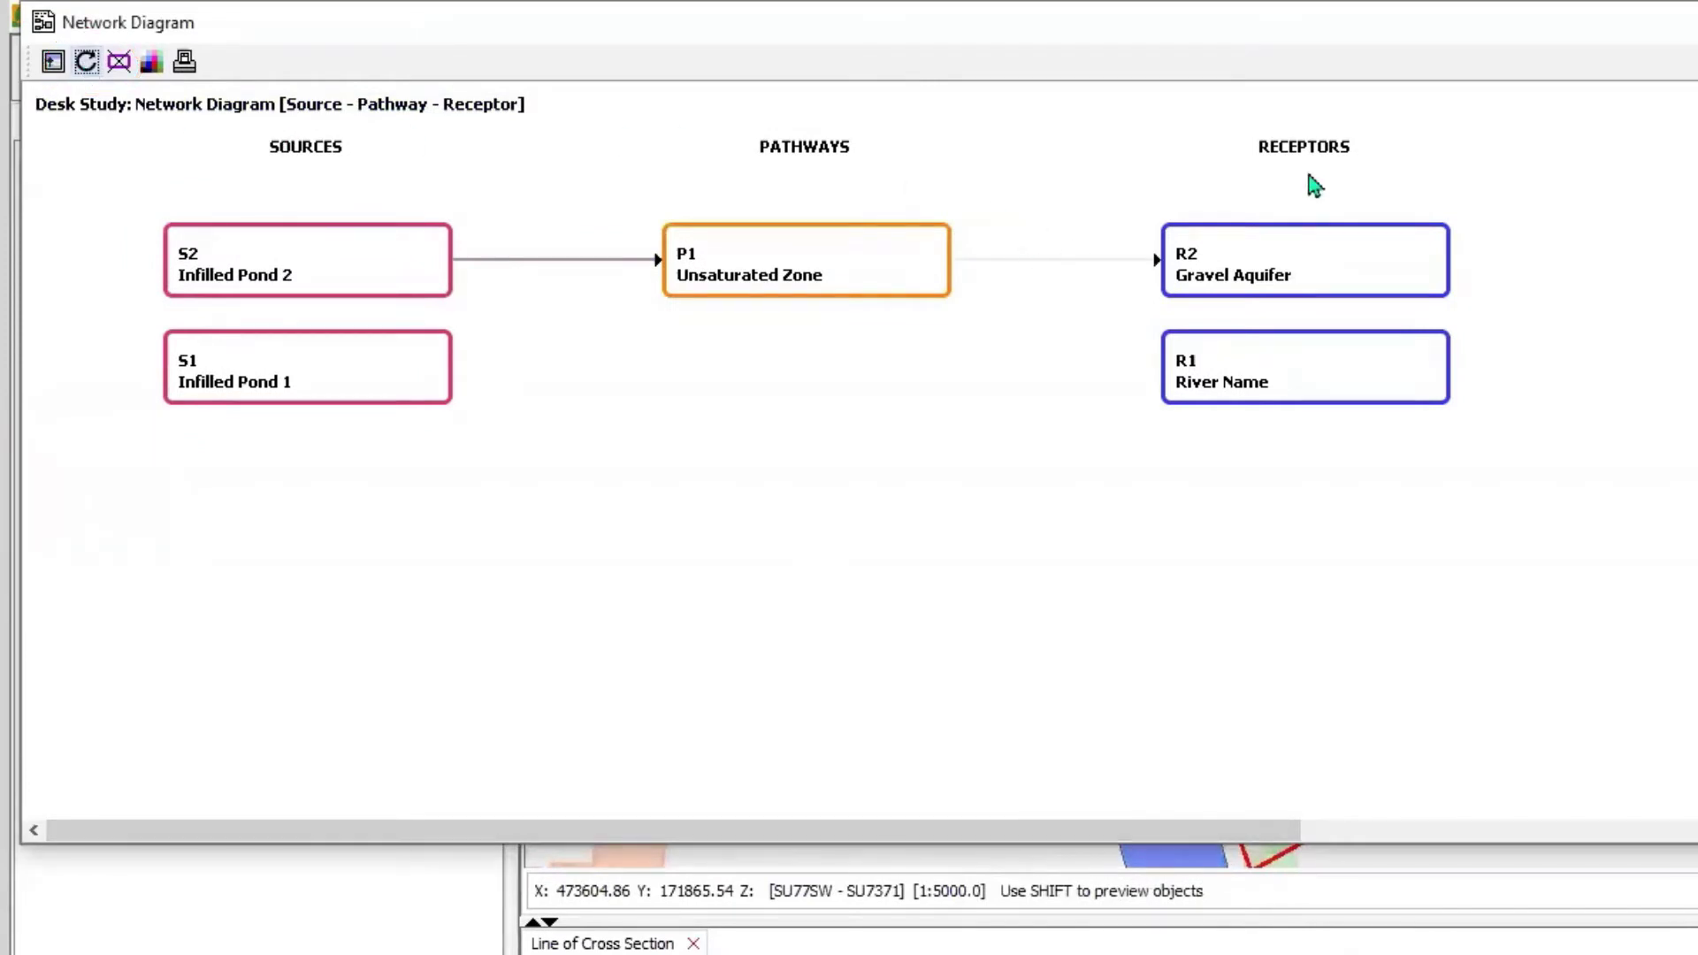
- Set the box colour of the Unsaturated Zone pathway to a magenta-purple swatch
click(946, 296)
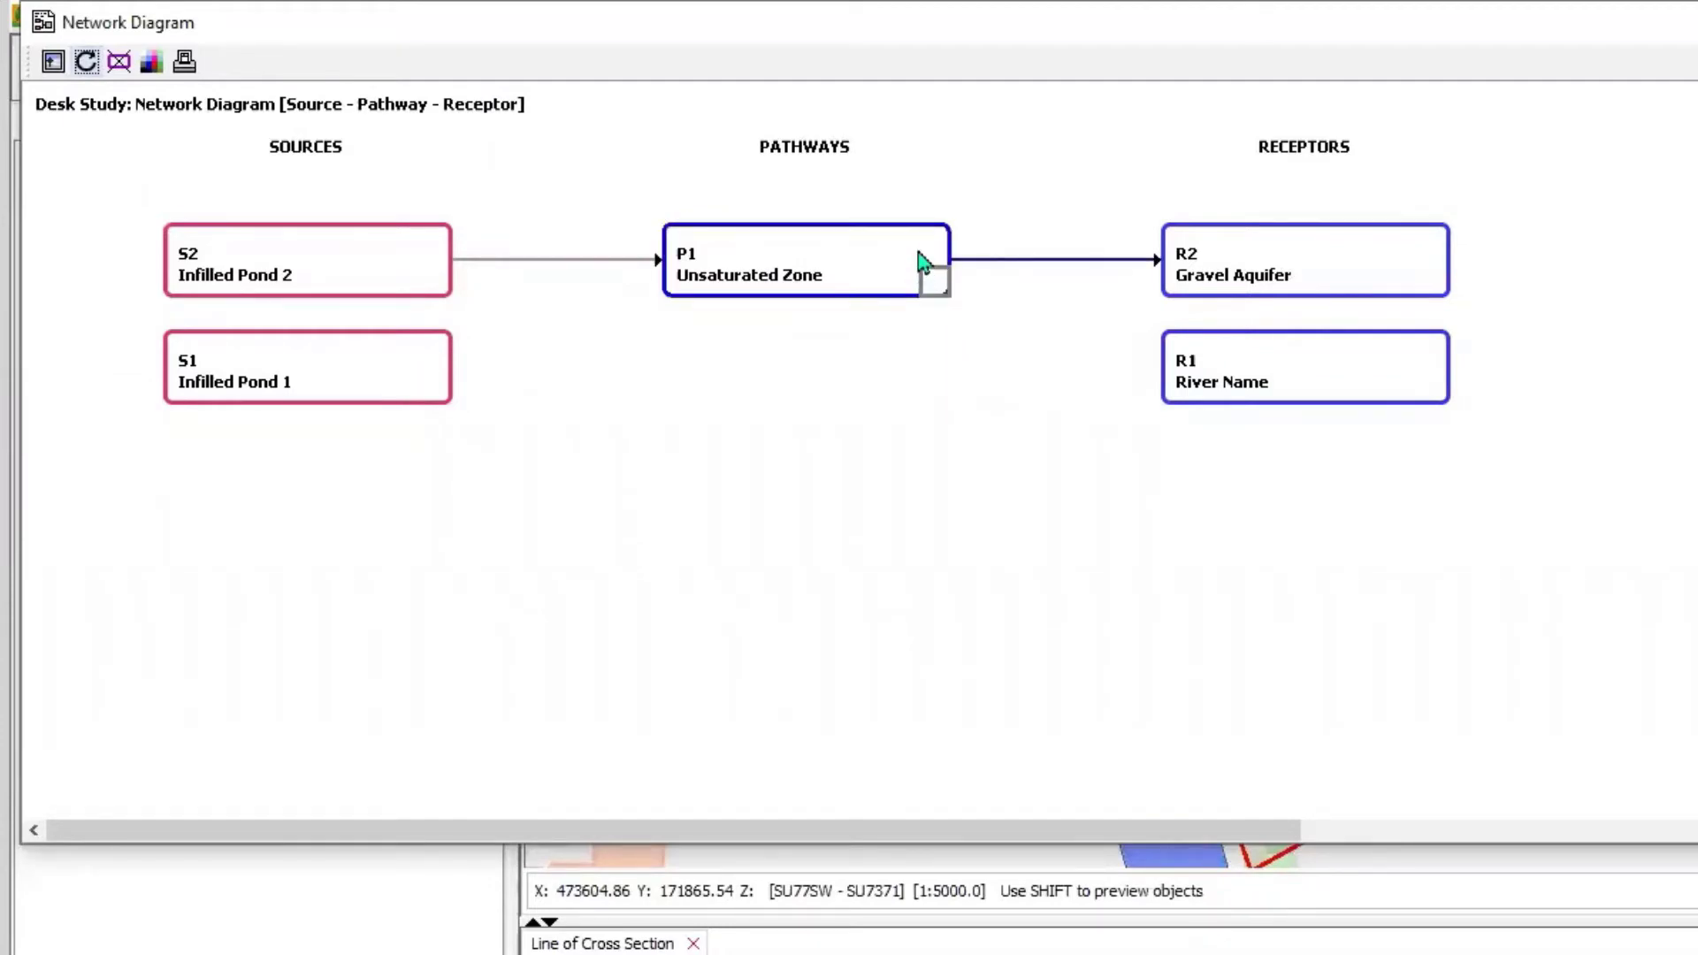
right_click(920, 261)
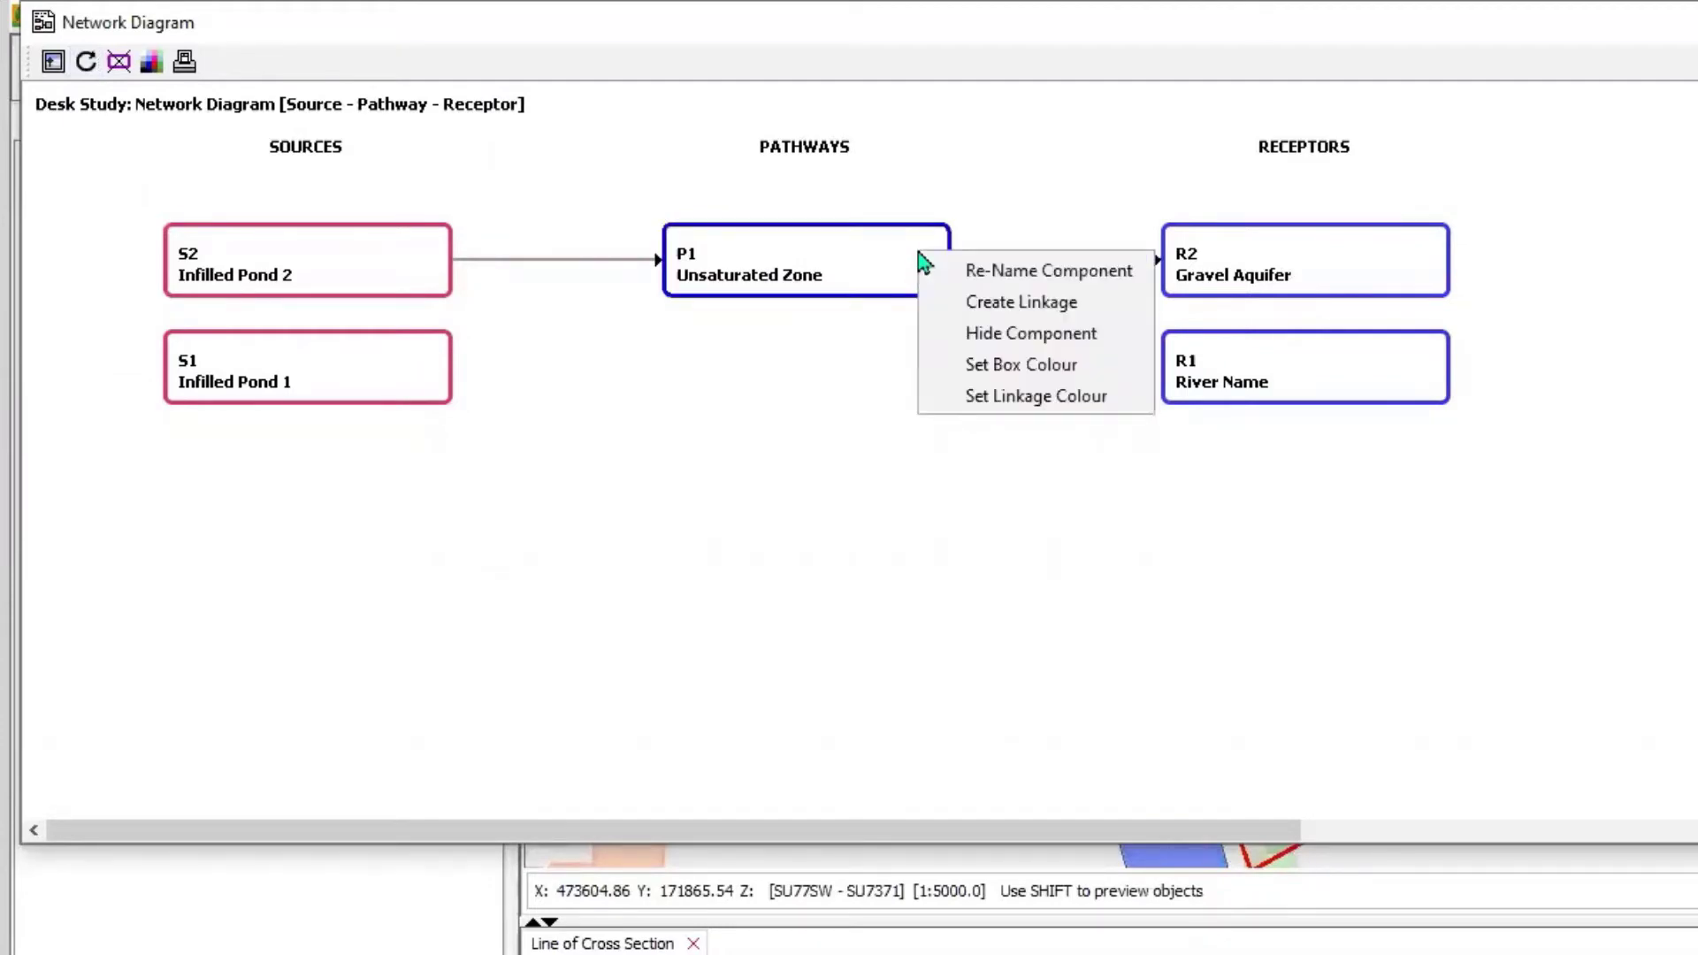
click(1002, 366)
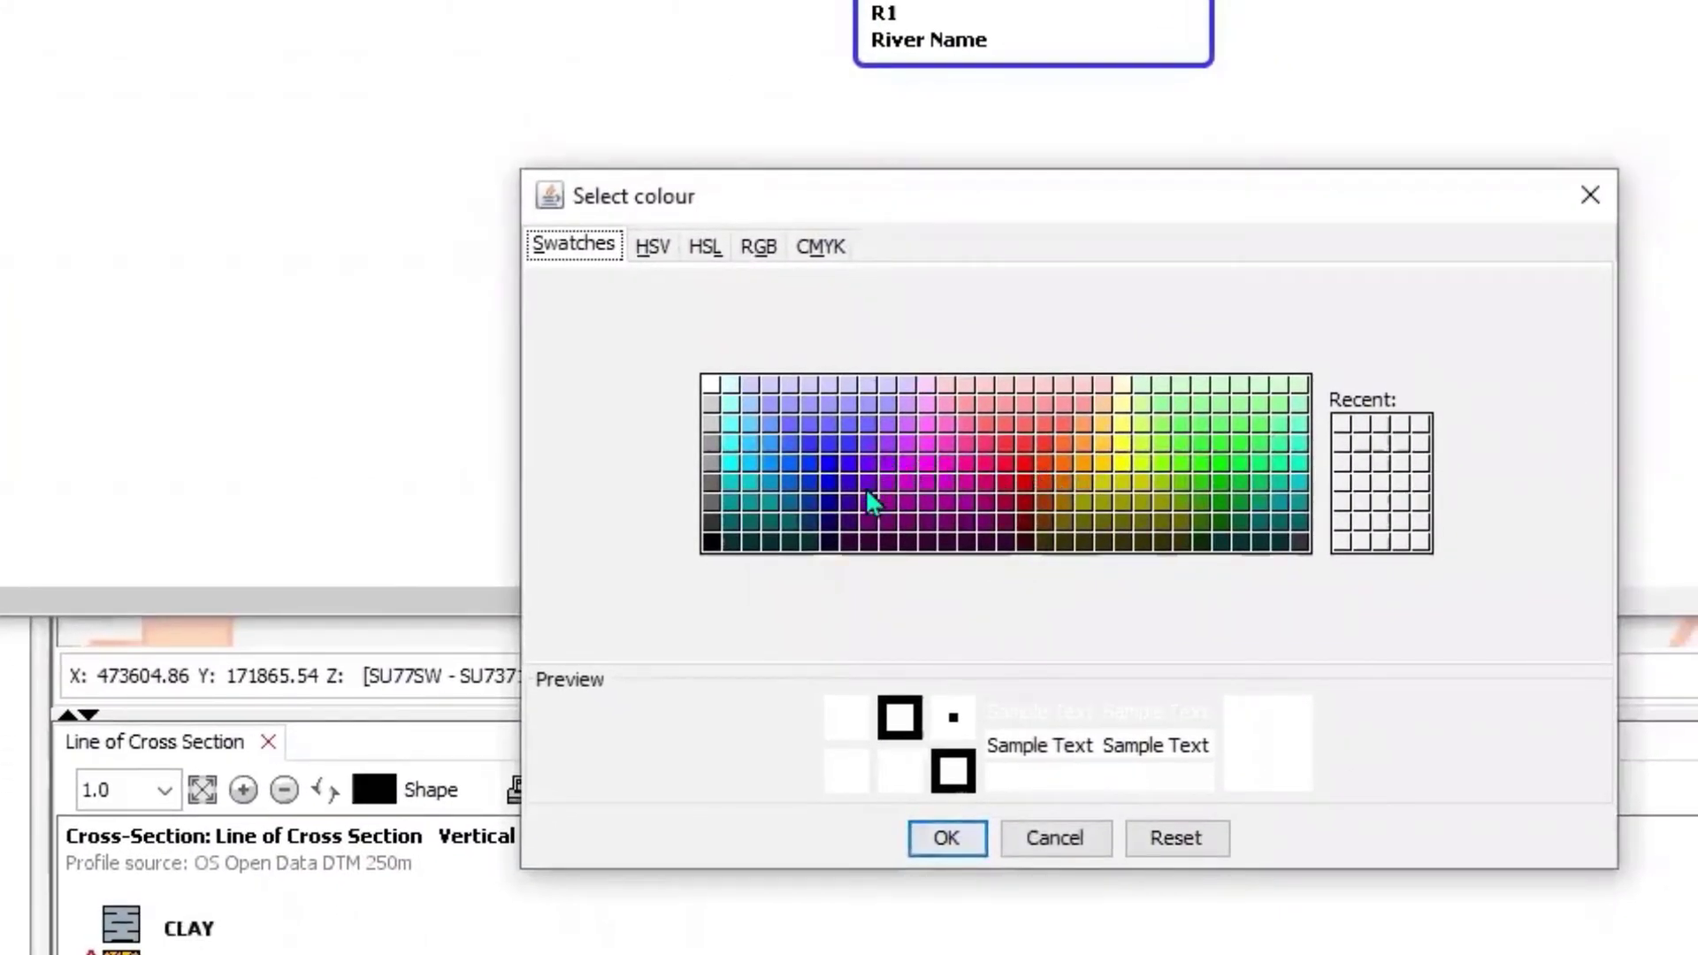
click(931, 482)
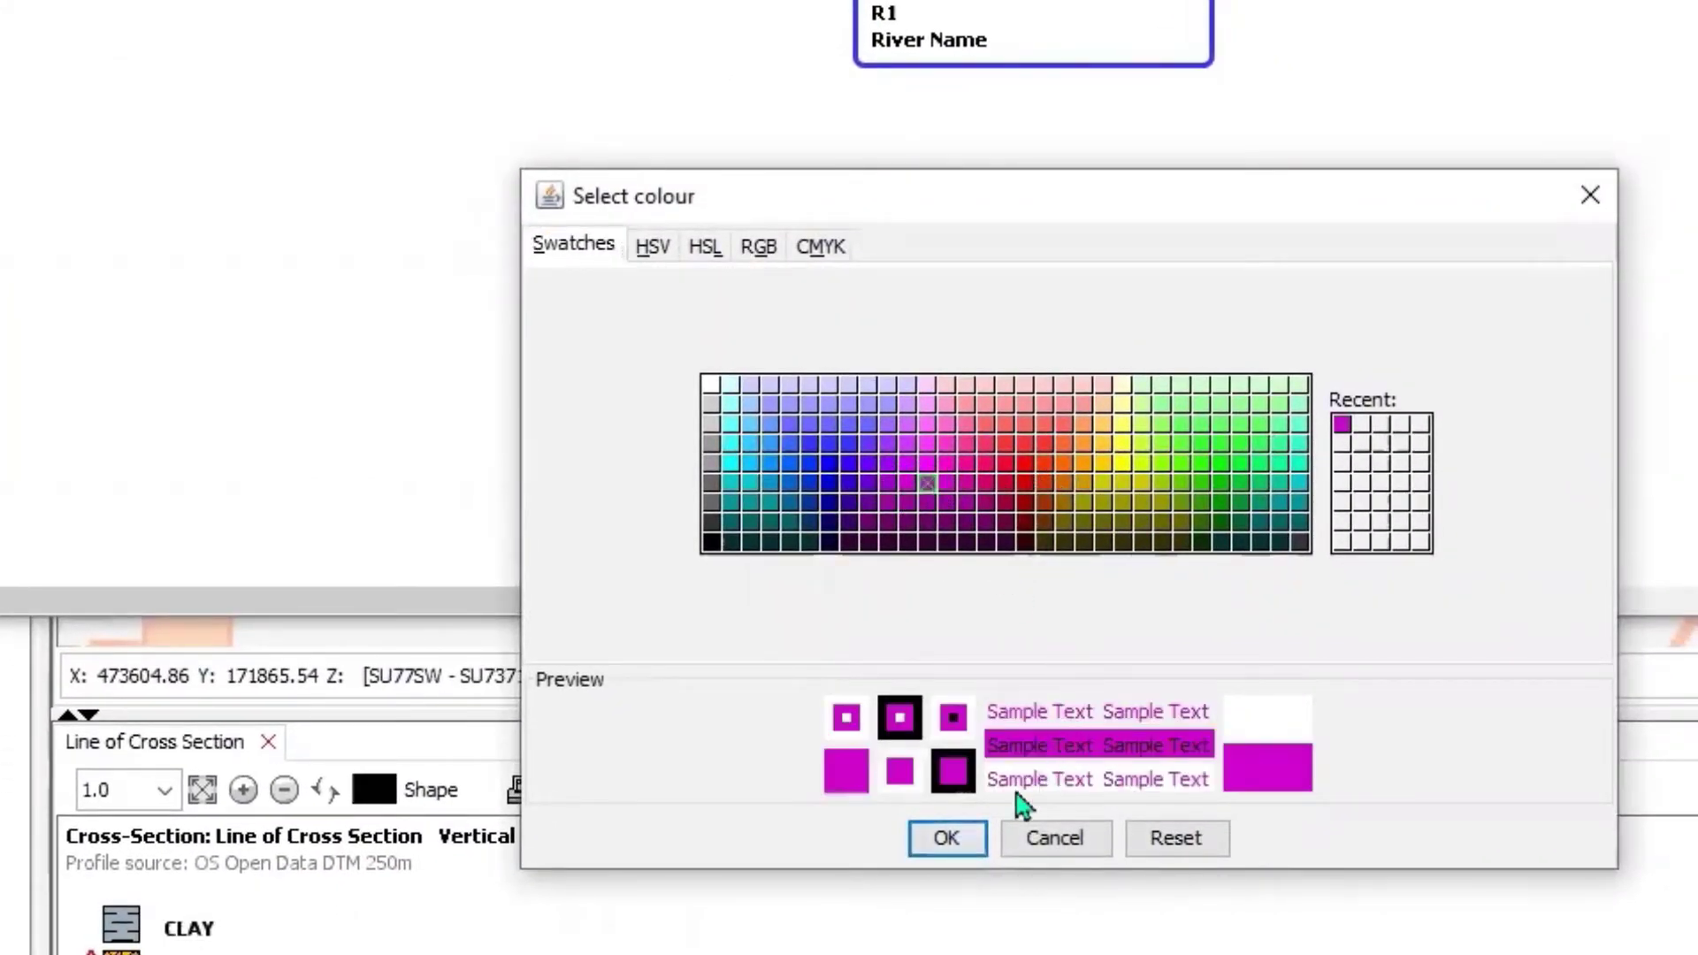
click(947, 837)
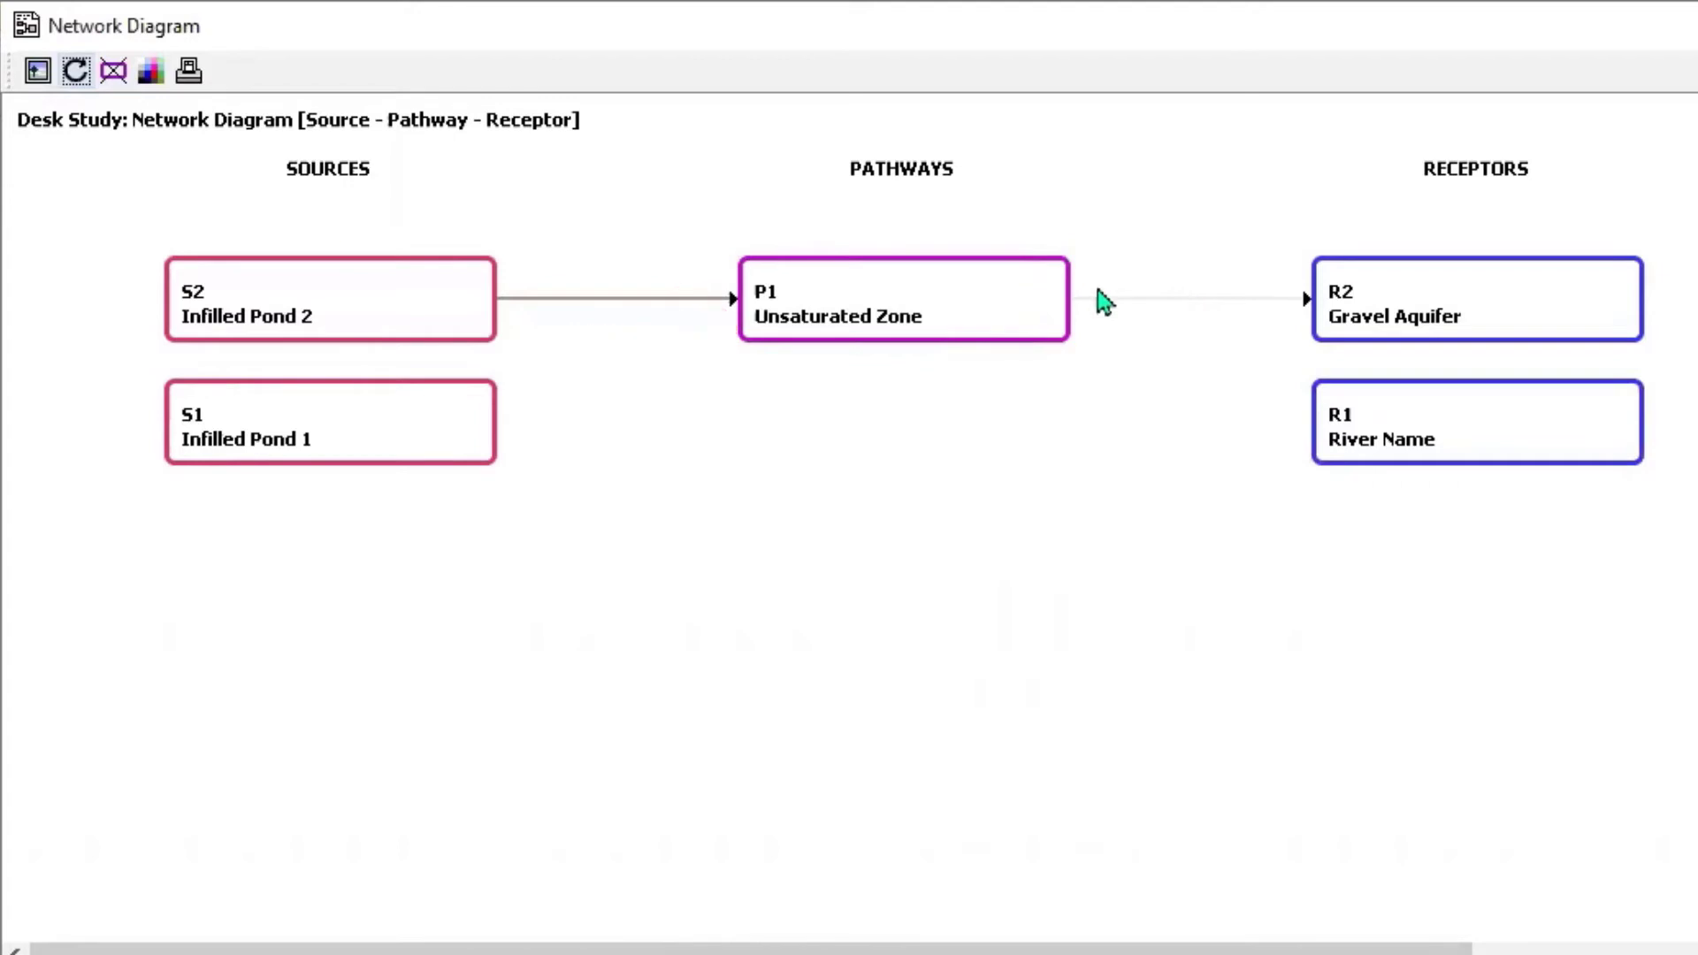
- Set the linkage colour of the Unsaturated Zone pathway (P1) to a bright magenta swatch
right_click(1033, 290)
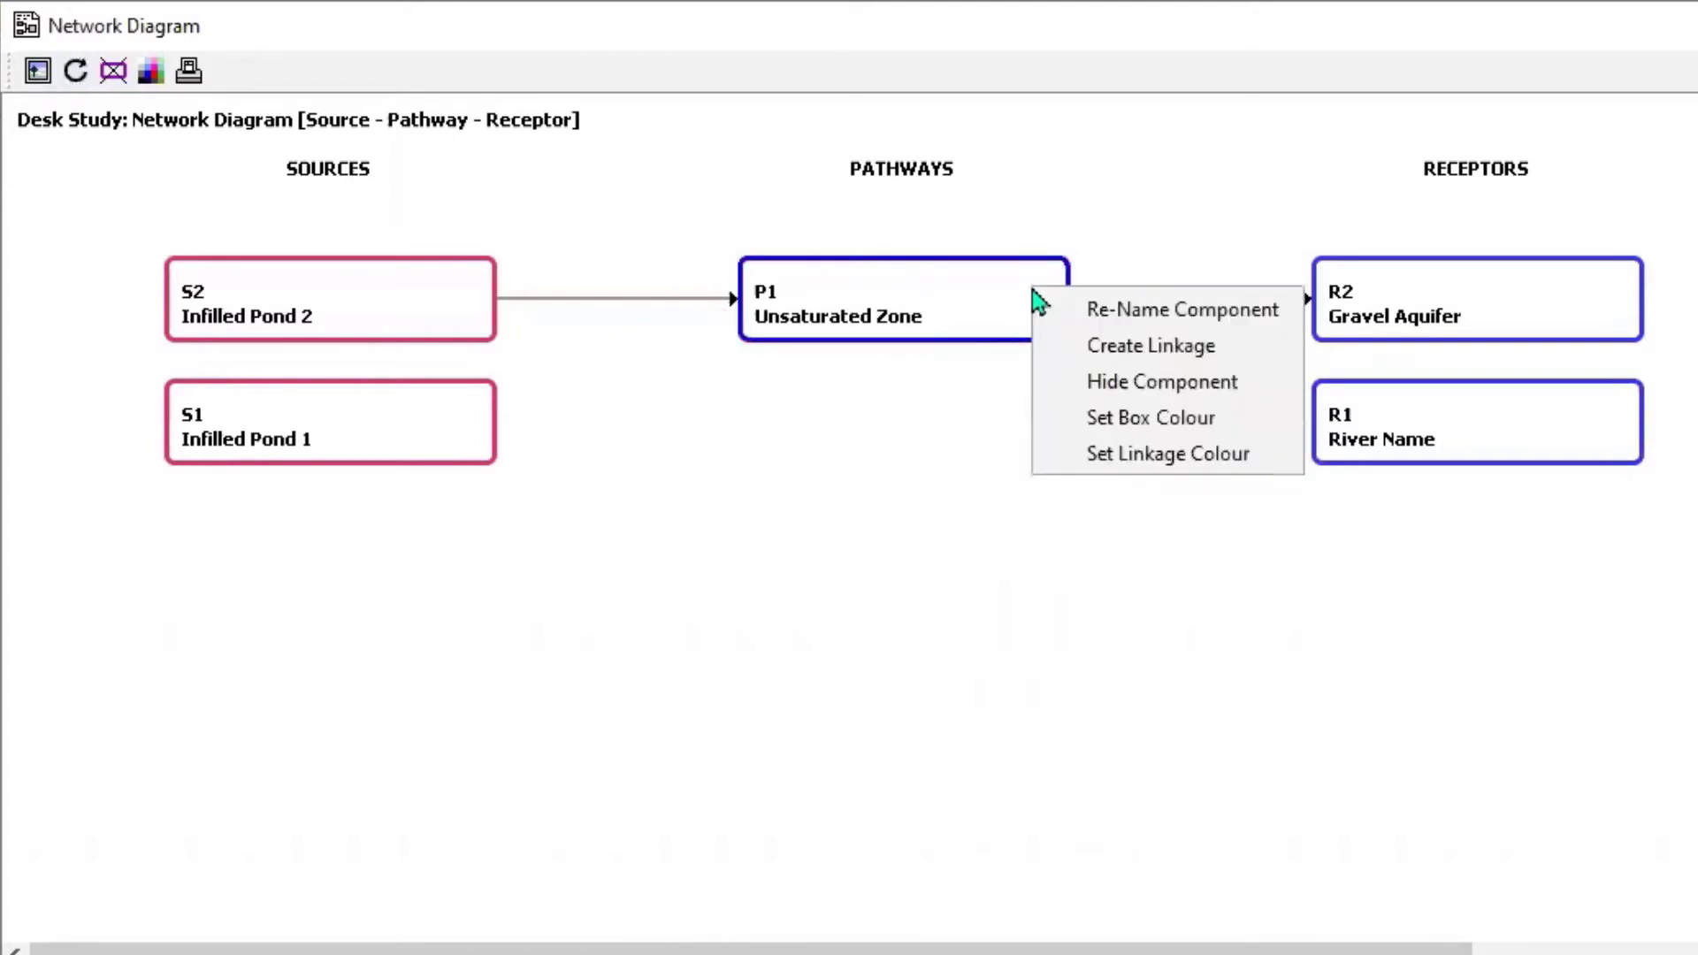
click(1146, 454)
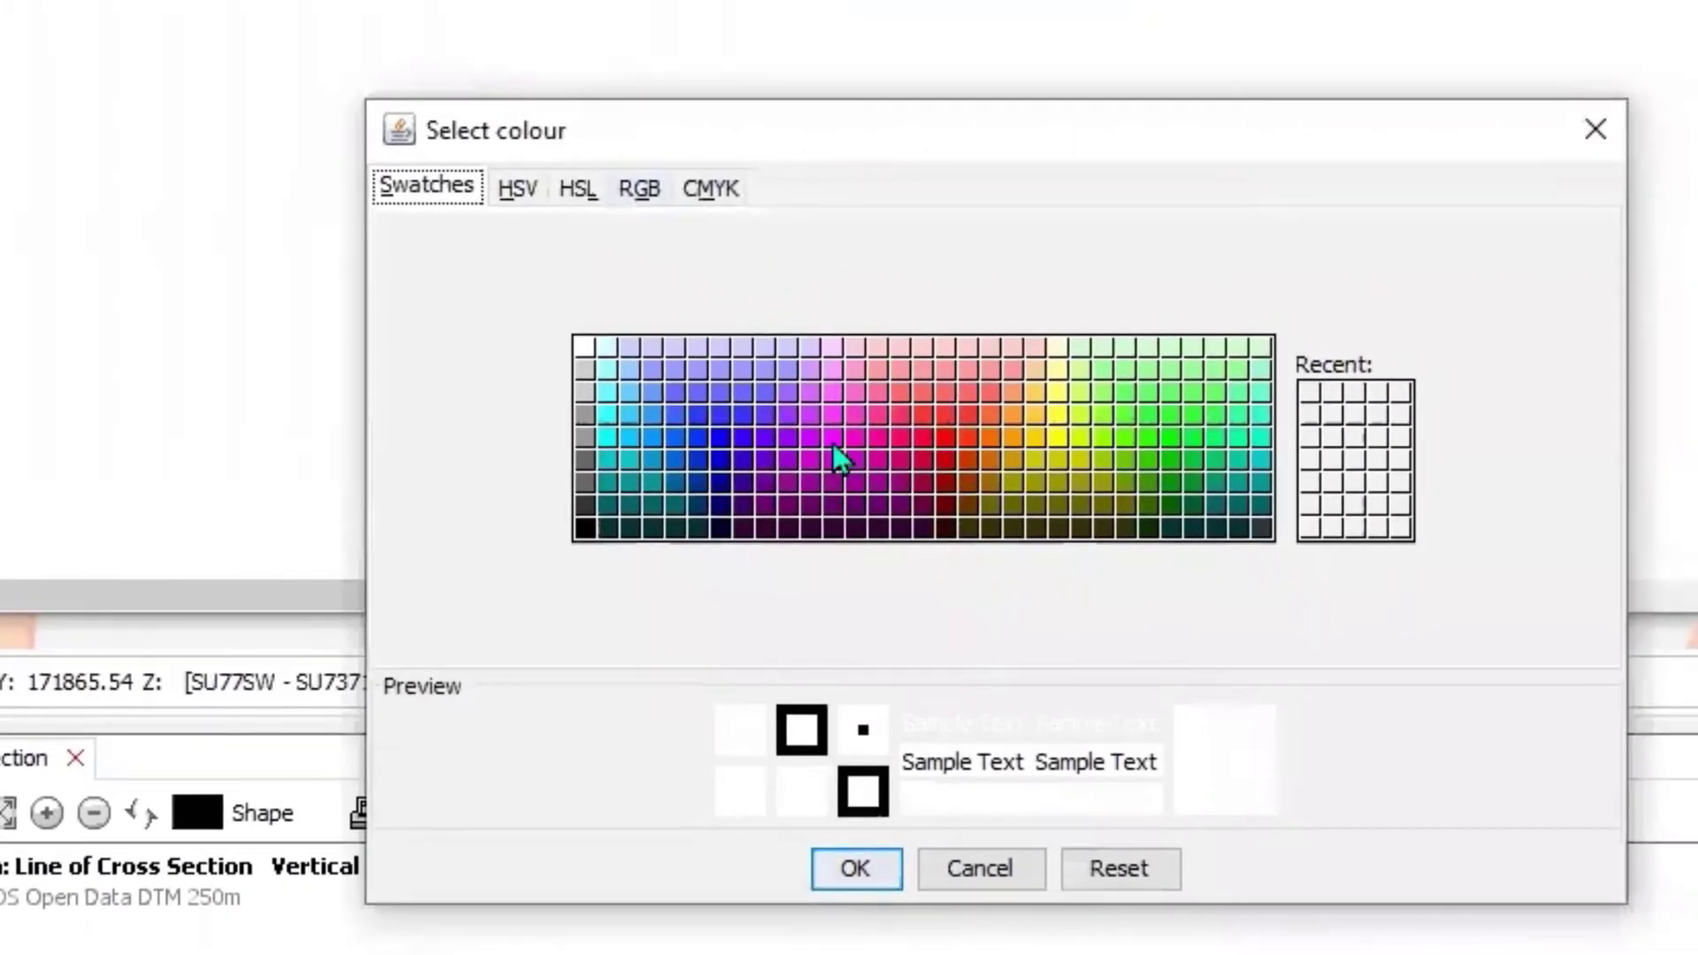
click(832, 444)
click(883, 877)
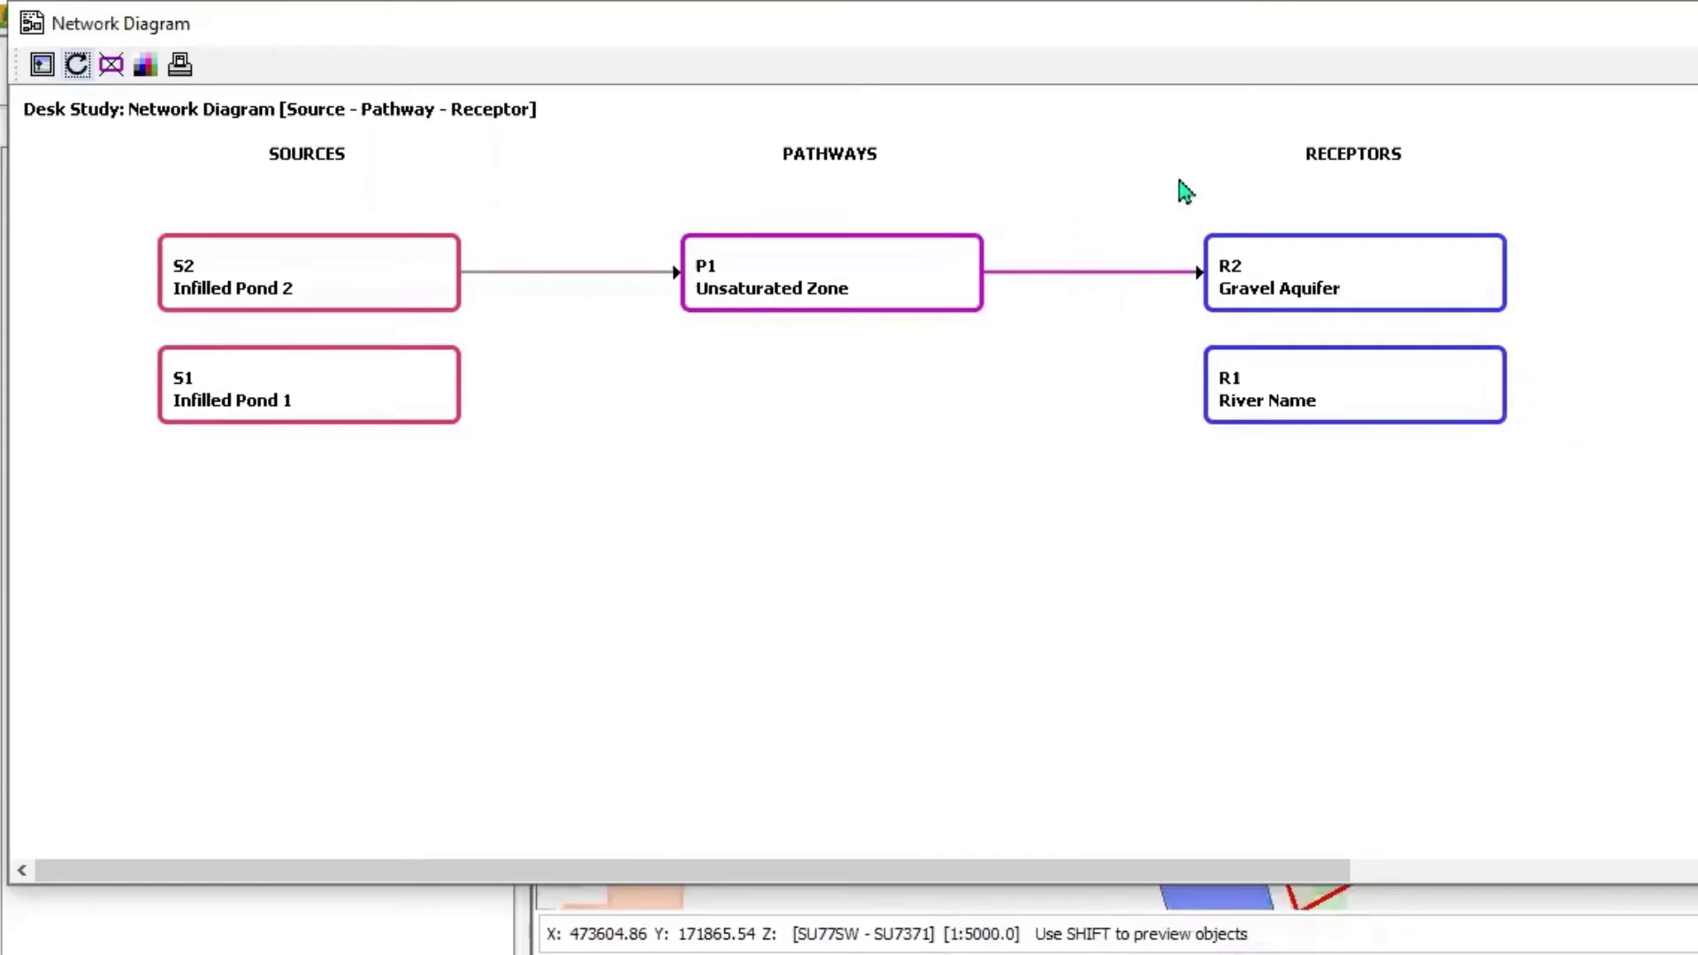
- Move the River Name receptor box (R1) further down its column and stretch the Gravel Aquifer box (R2) downwards
click(1319, 406)
drag(1338, 383, 1345, 629)
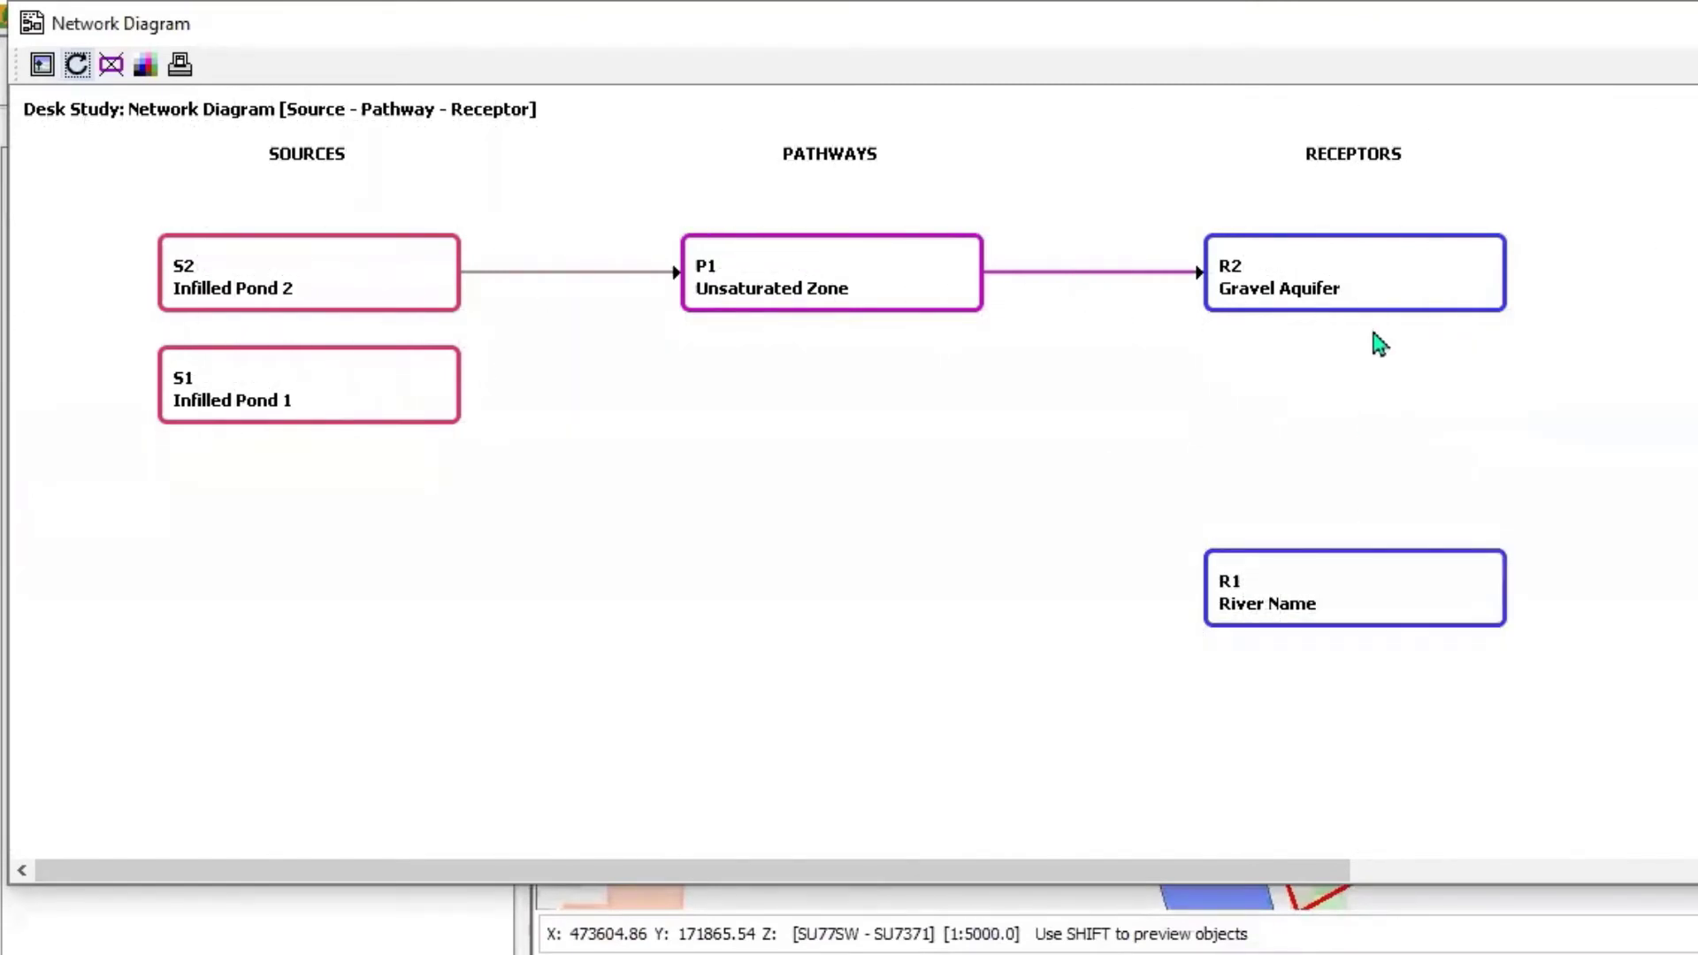
mouse_move(1491, 307)
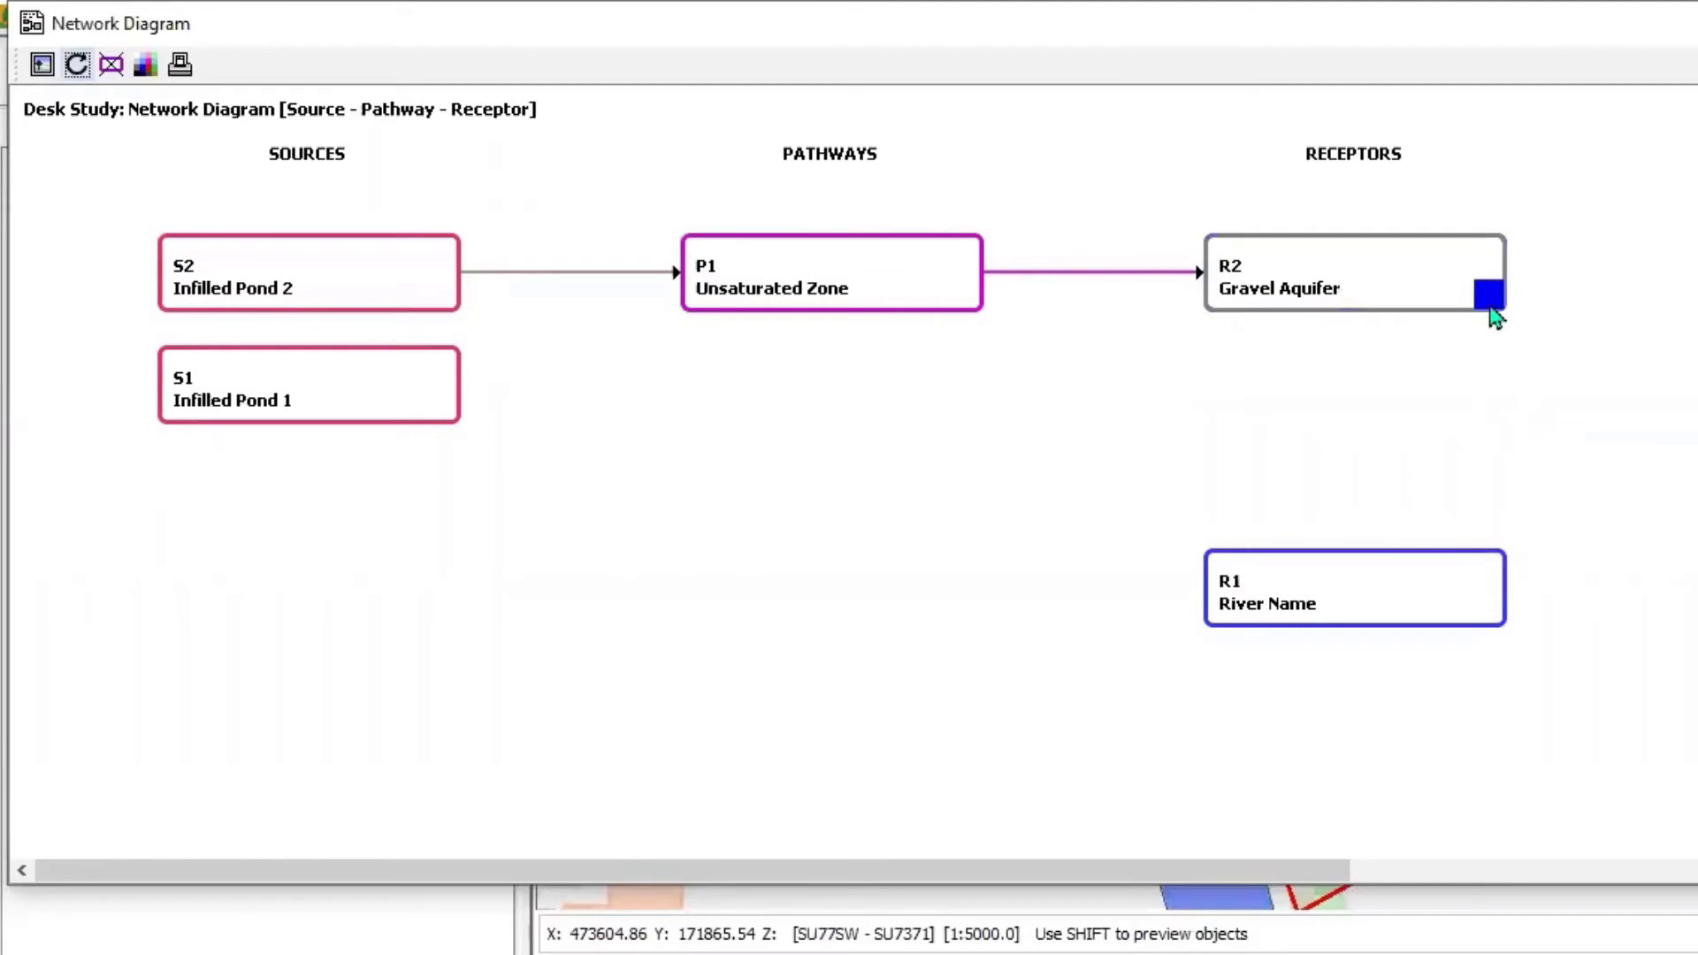
drag(1491, 309, 1504, 462)
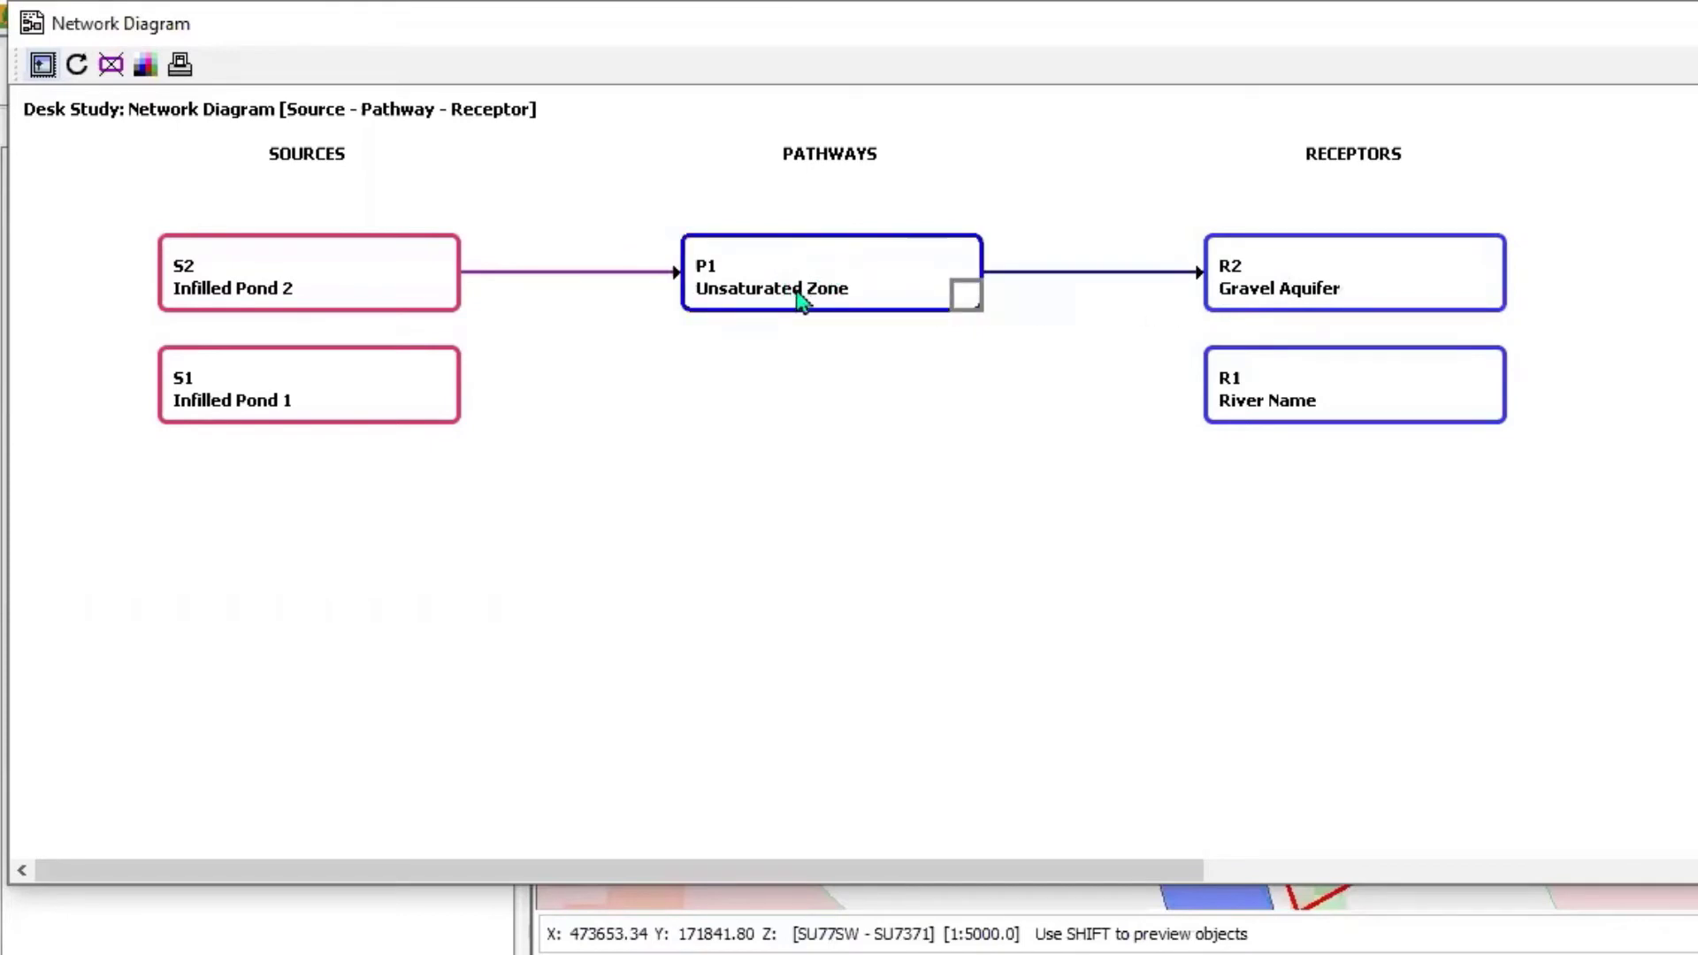
- Close the network diagram and look at the actions available for the Gravel Aquifer receptor in the workspace tree
click(1690, 23)
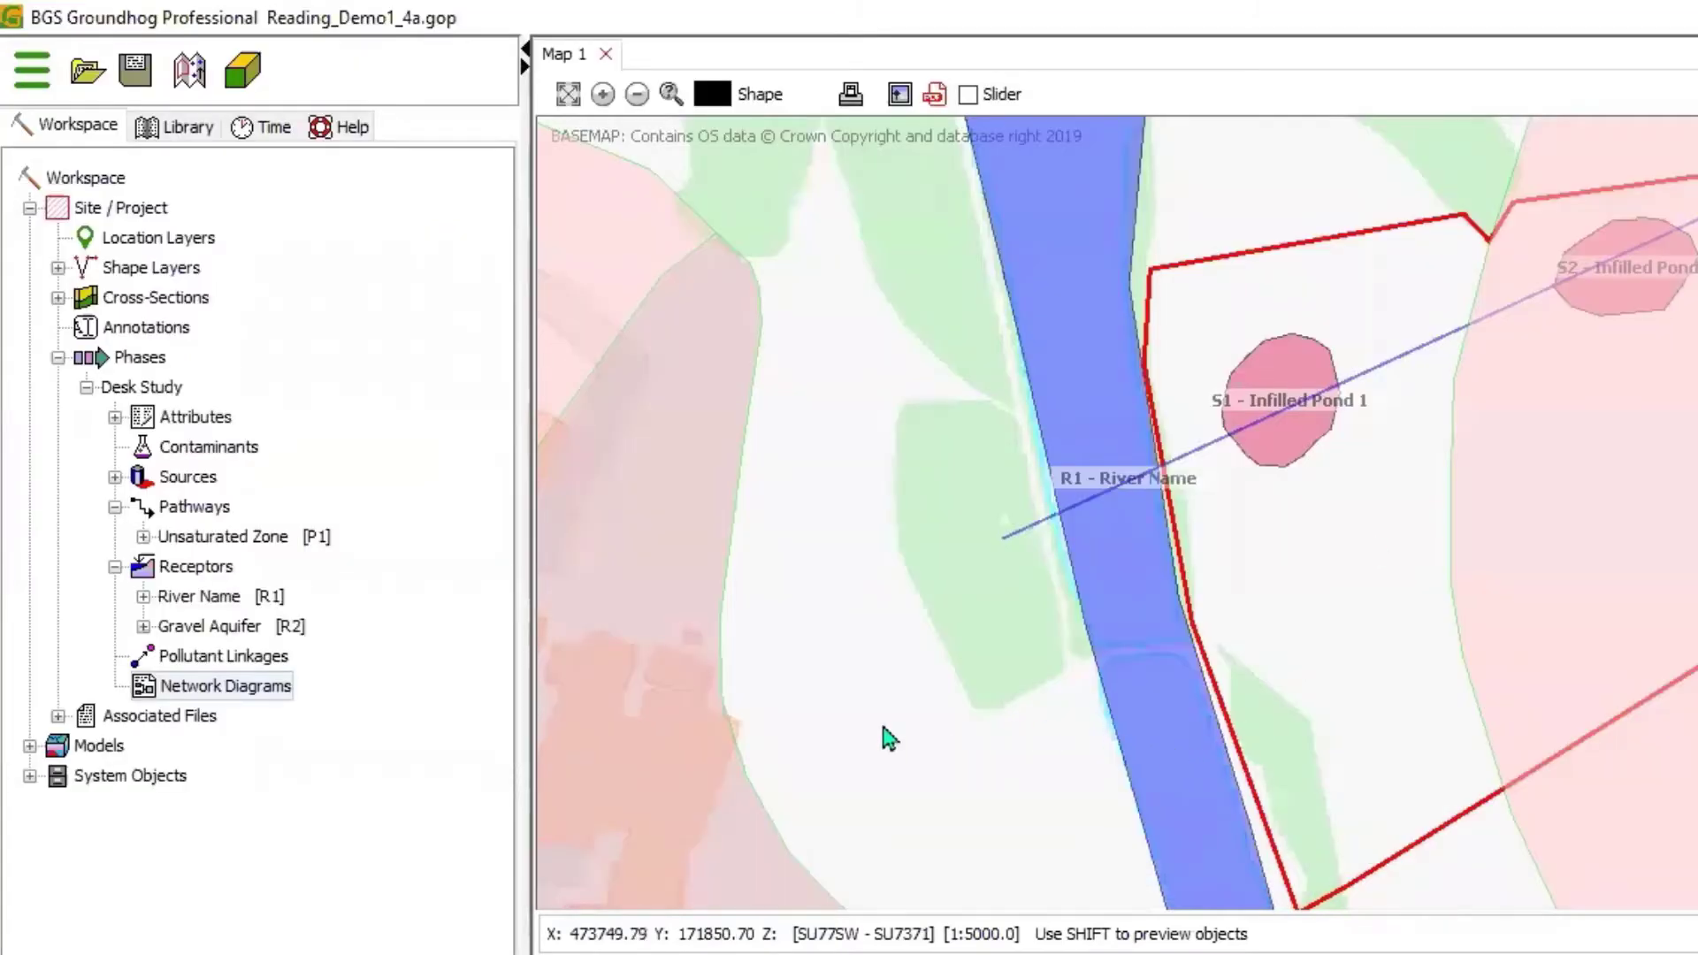
click(214, 628)
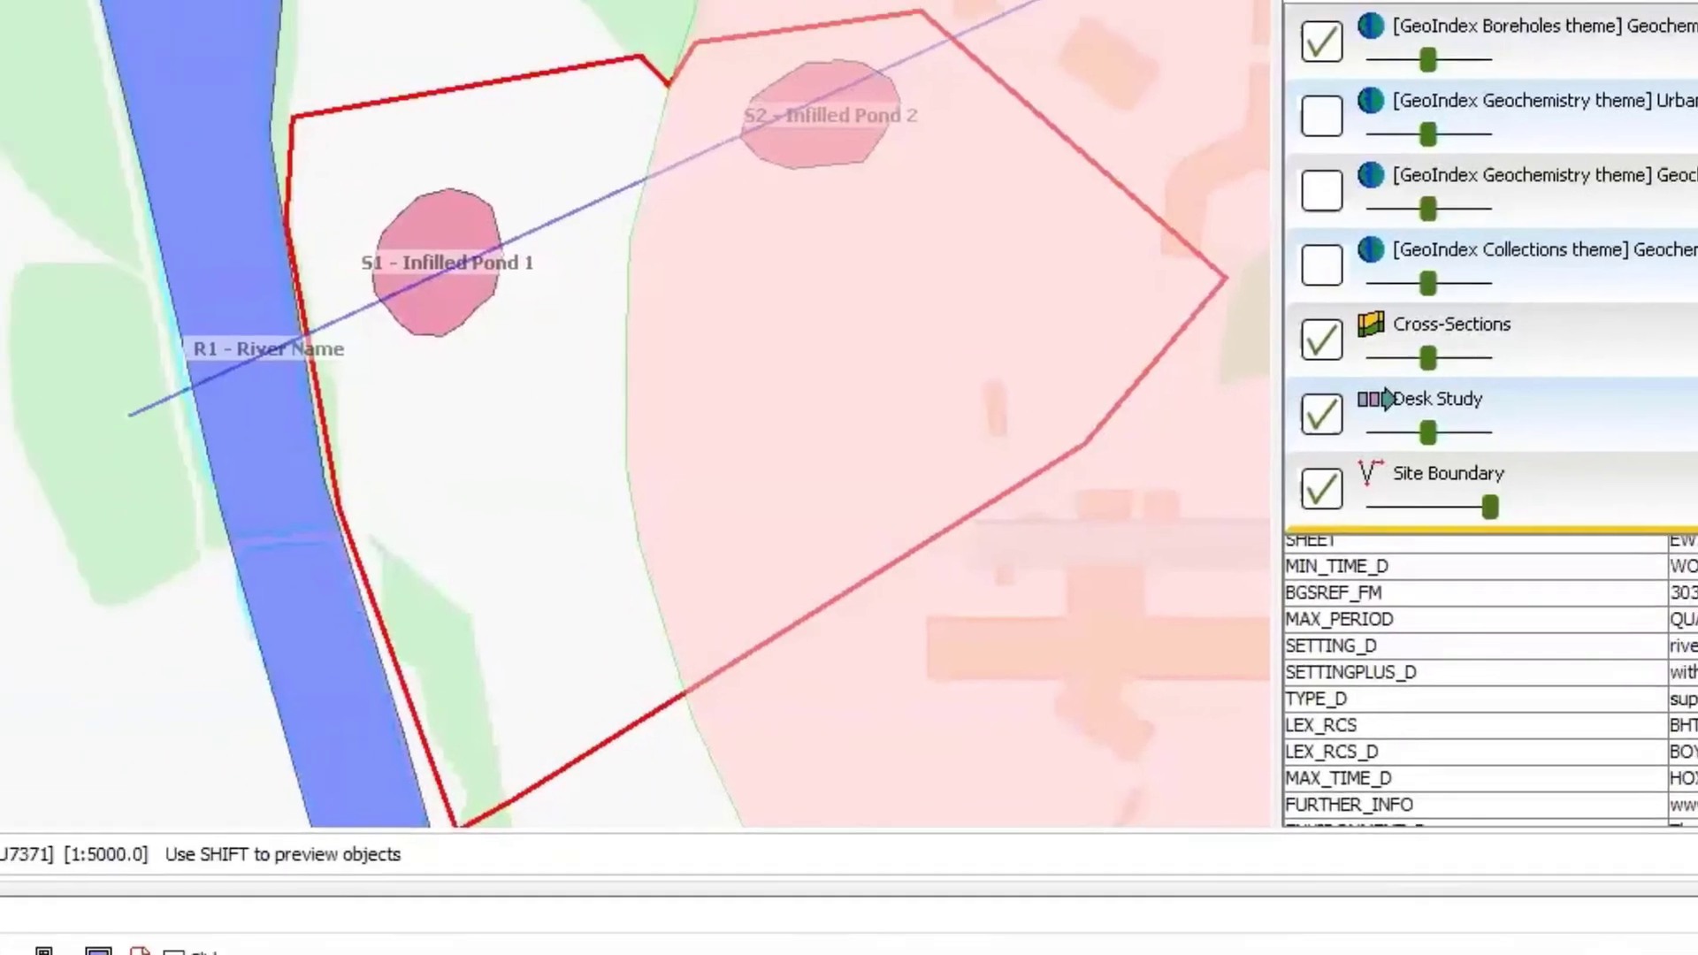
right_click(142, 697)
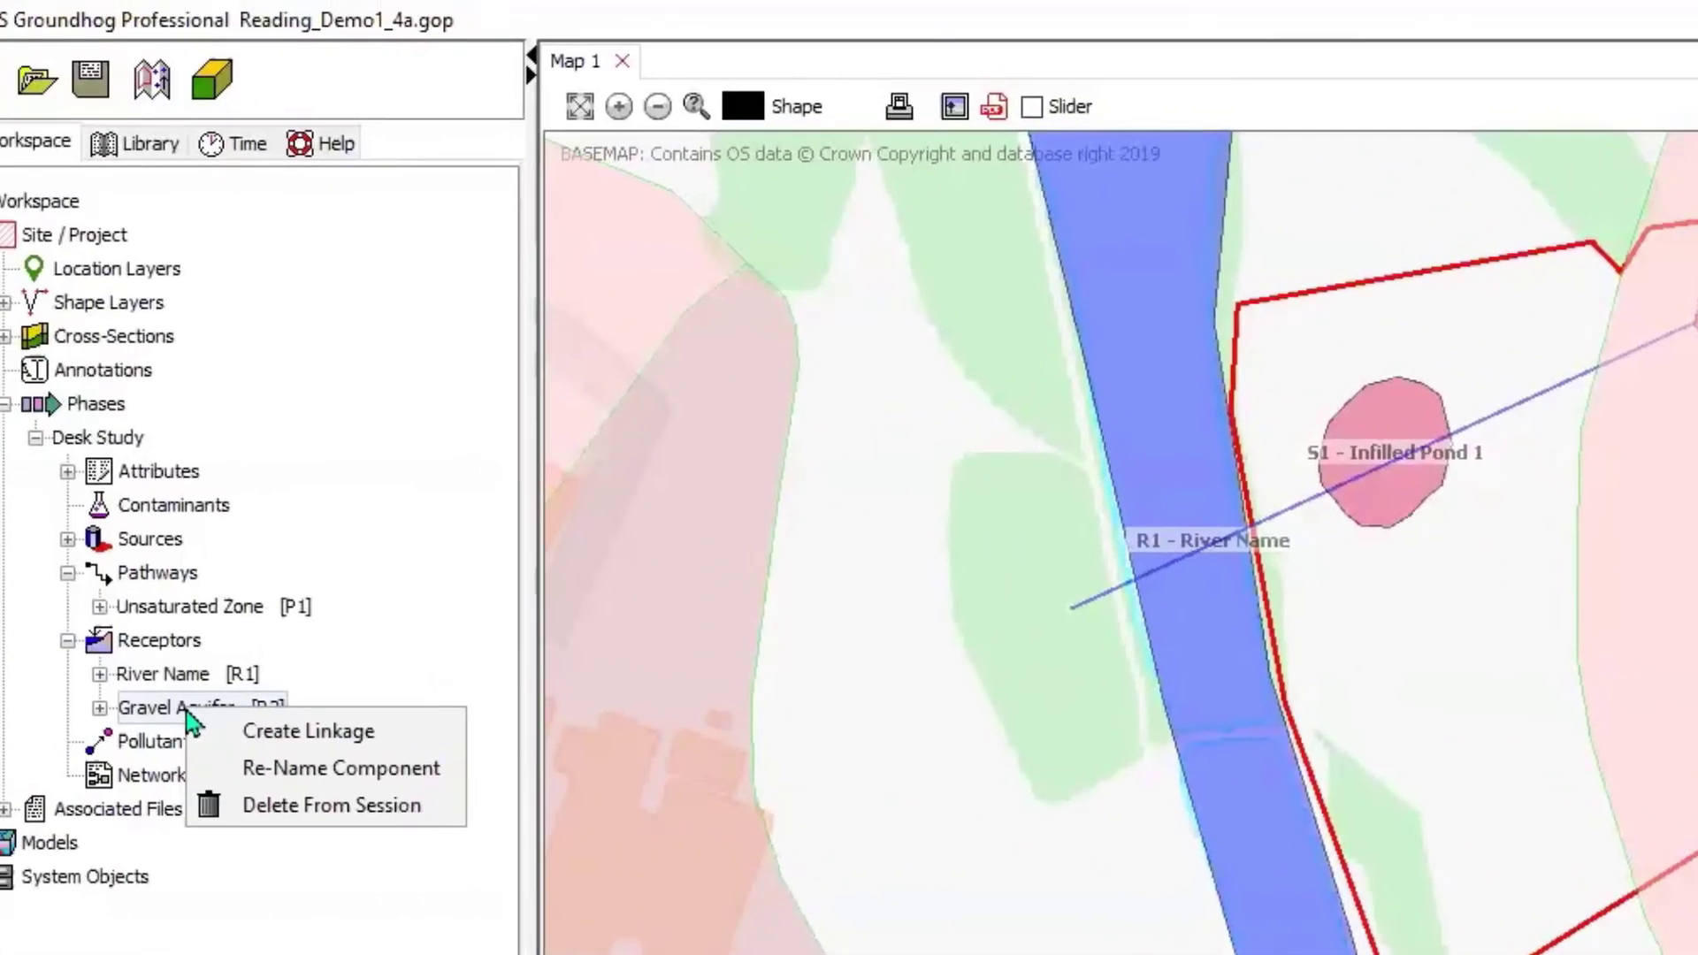
click(381, 609)
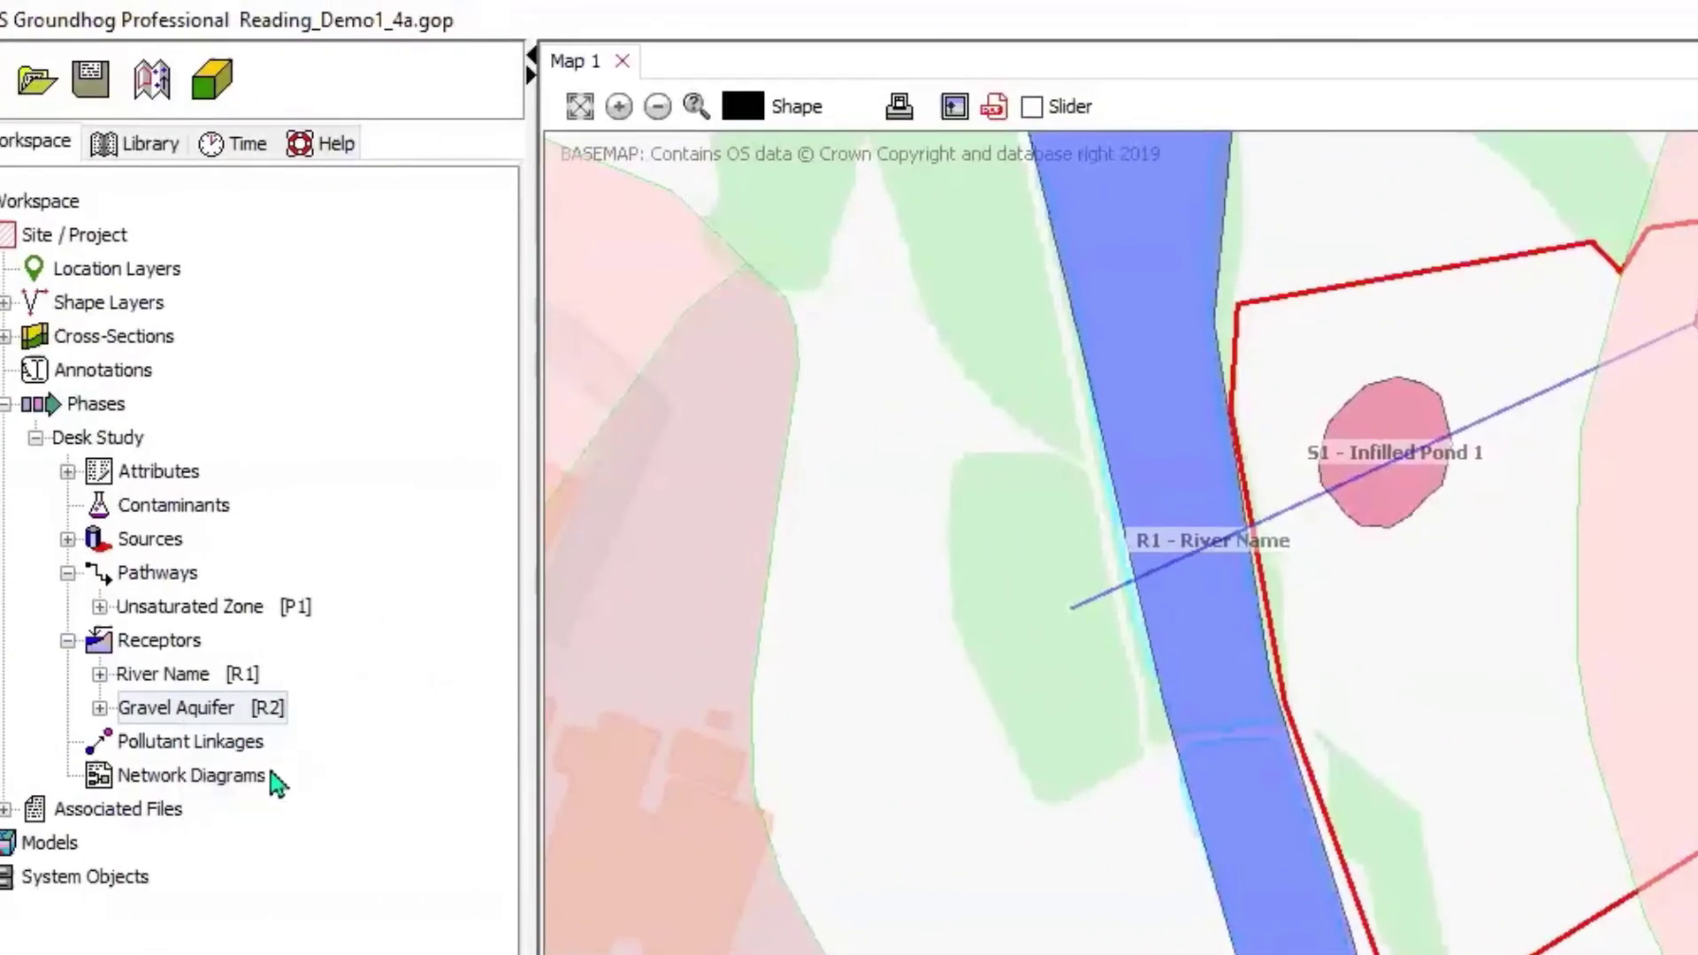
- Create a new Source-Pathway-Receptor network diagram for the Desk Study and widen its window to include the receptors column
click(234, 777)
right_click(234, 776)
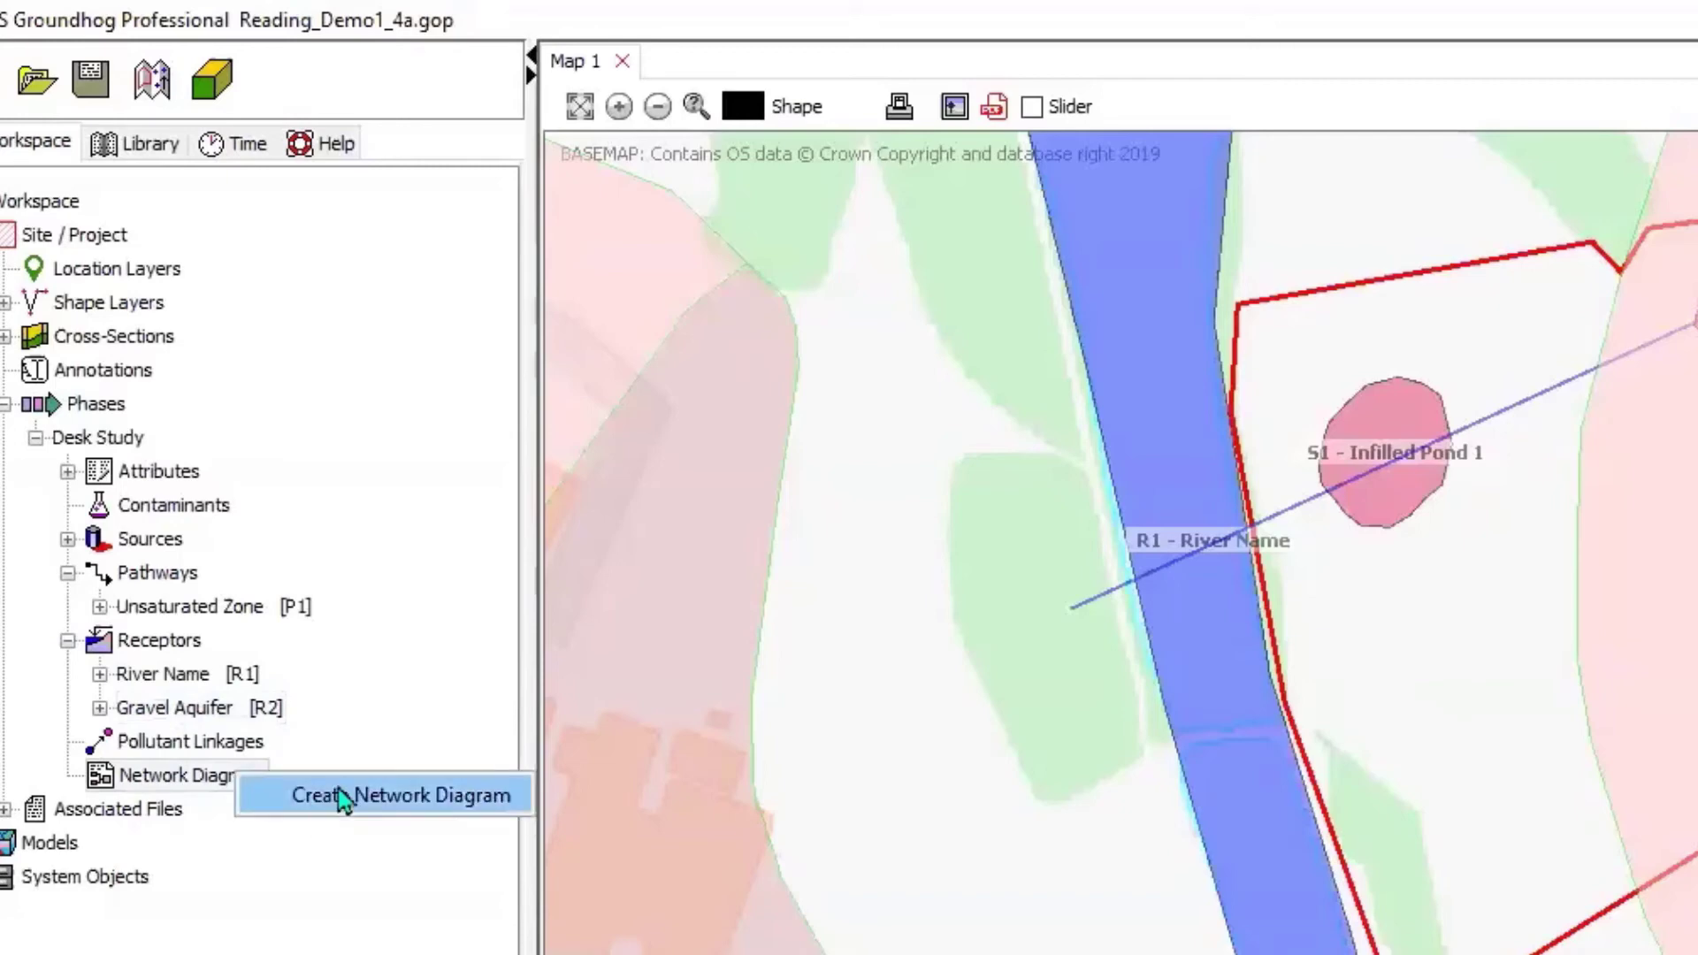
click(343, 800)
click(1323, 946)
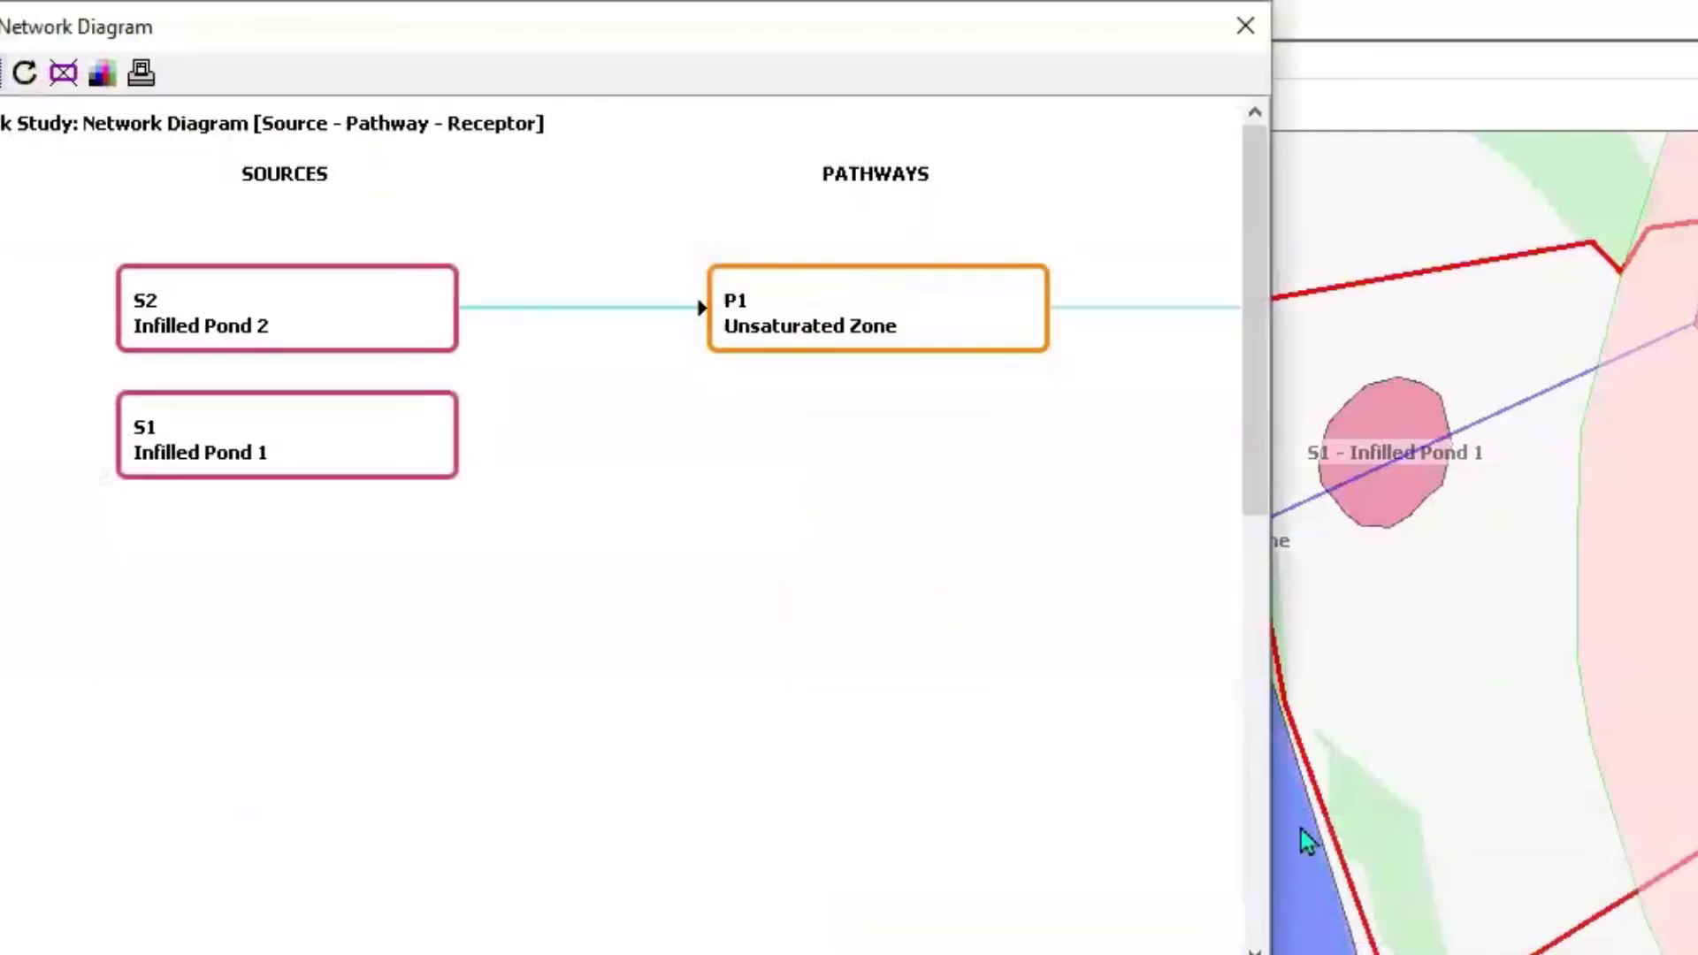
drag(1274, 794, 1691, 779)
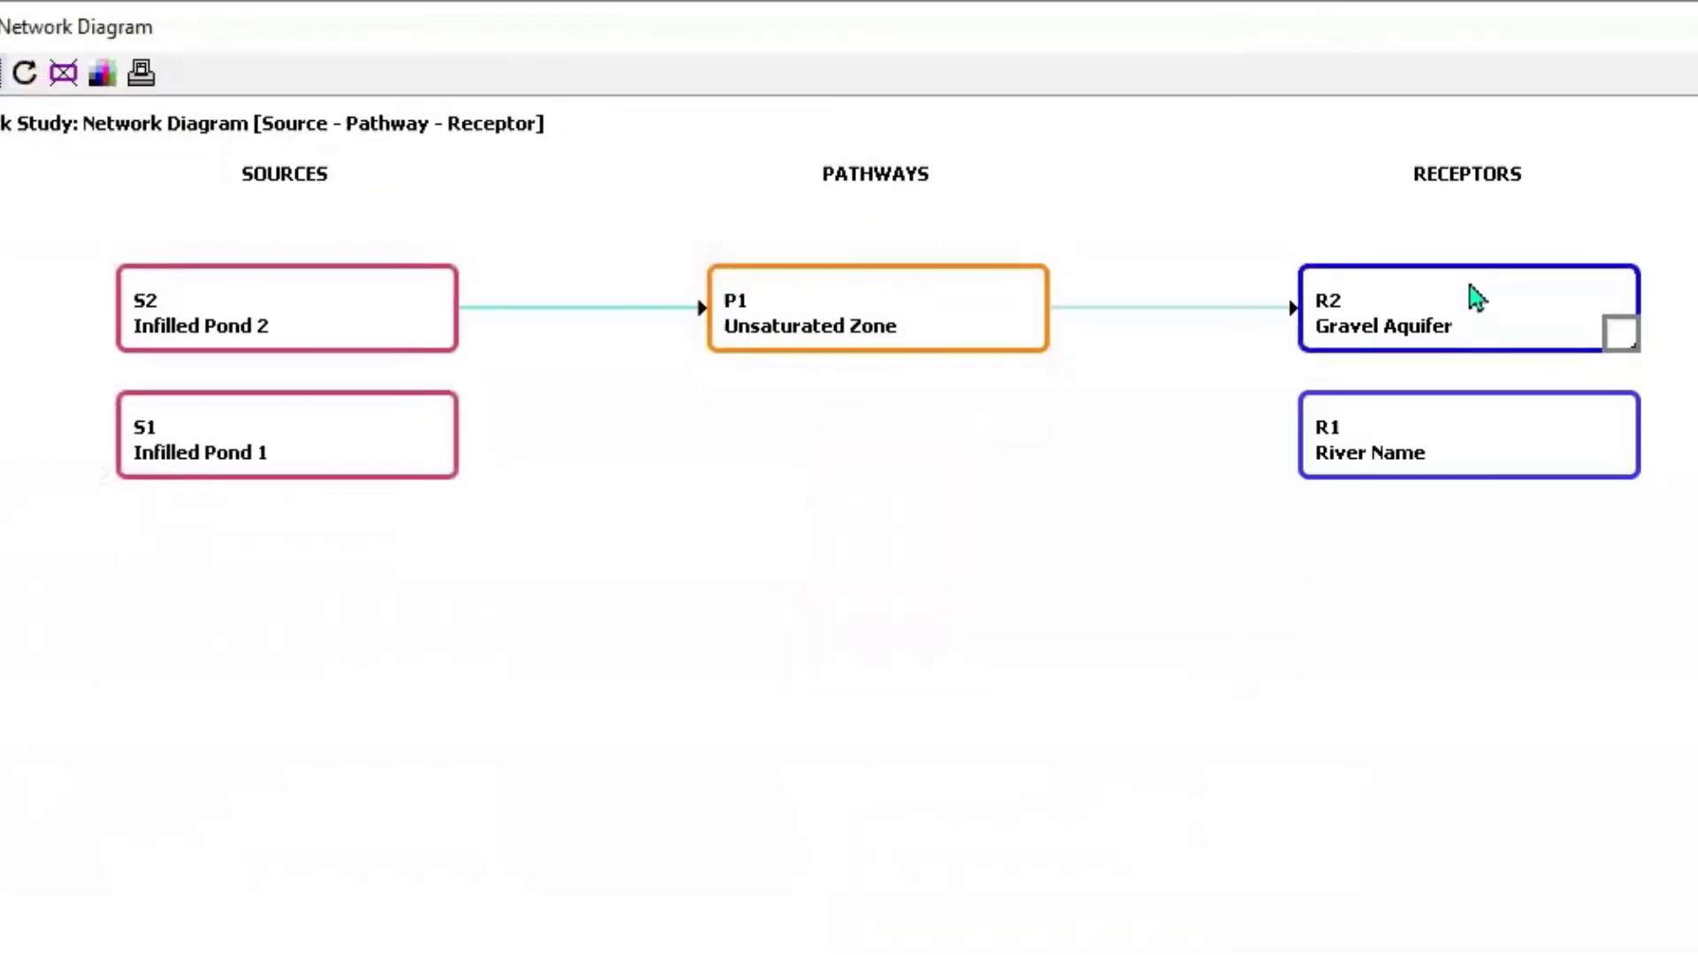
- Rename the Gravel Aquifer receptor (R2) in the diagram to "Boyn Hill Gravel Aquifer"
right_click(1527, 304)
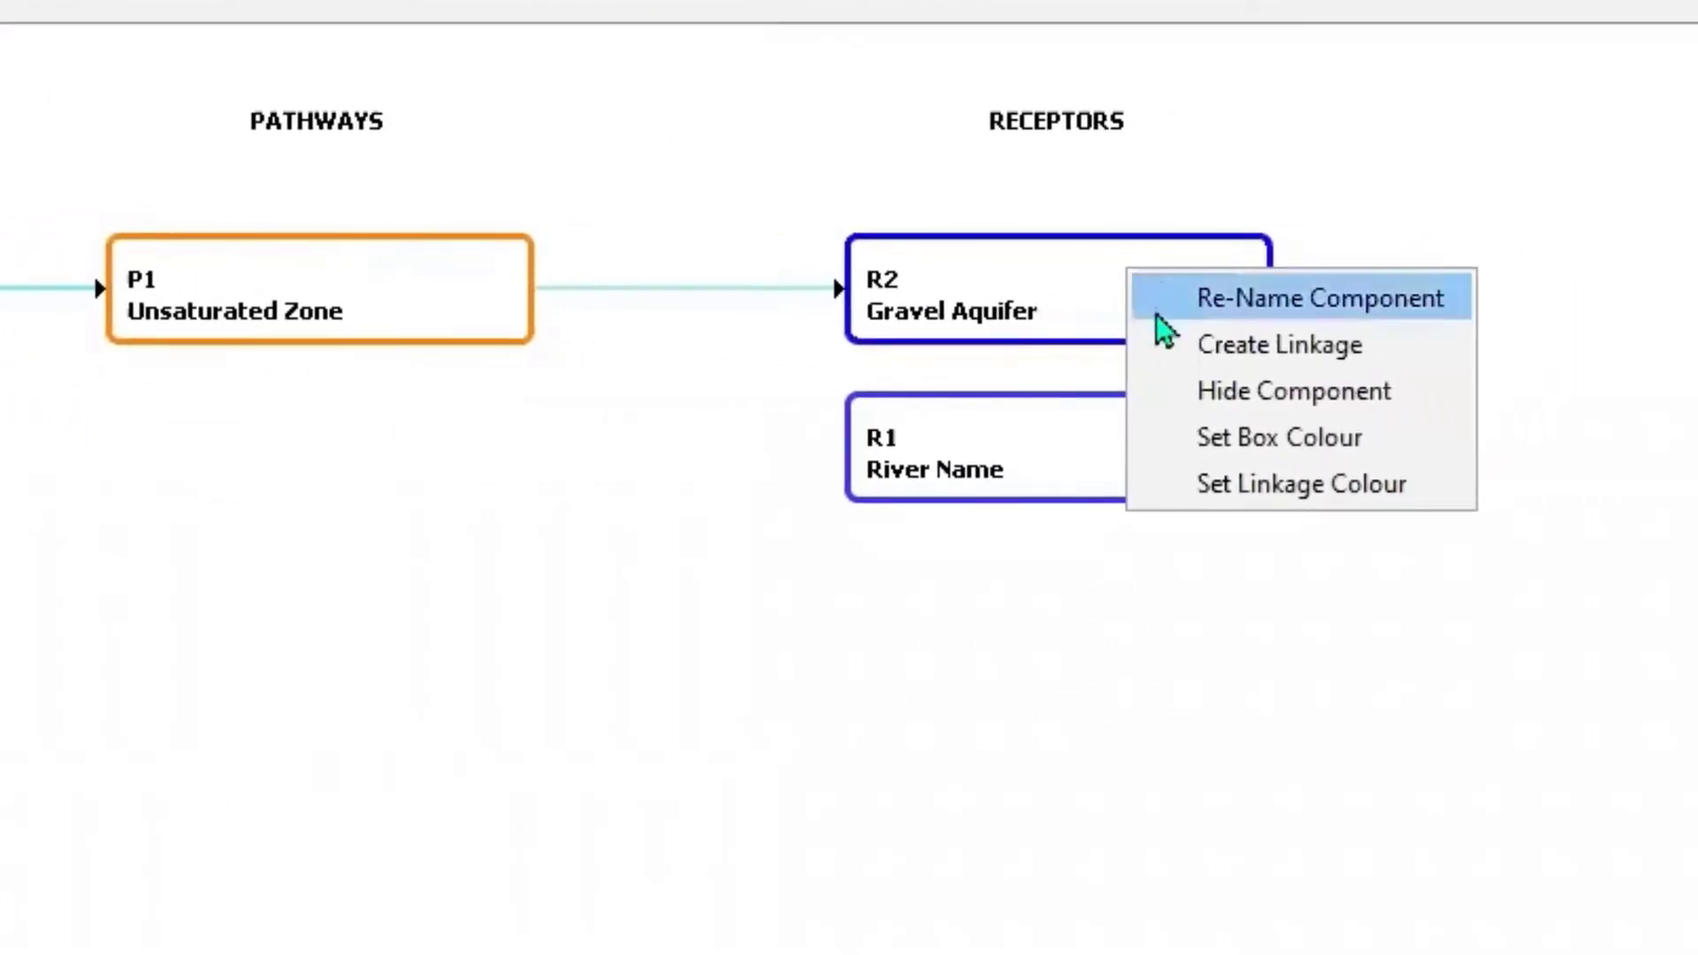
click(1212, 301)
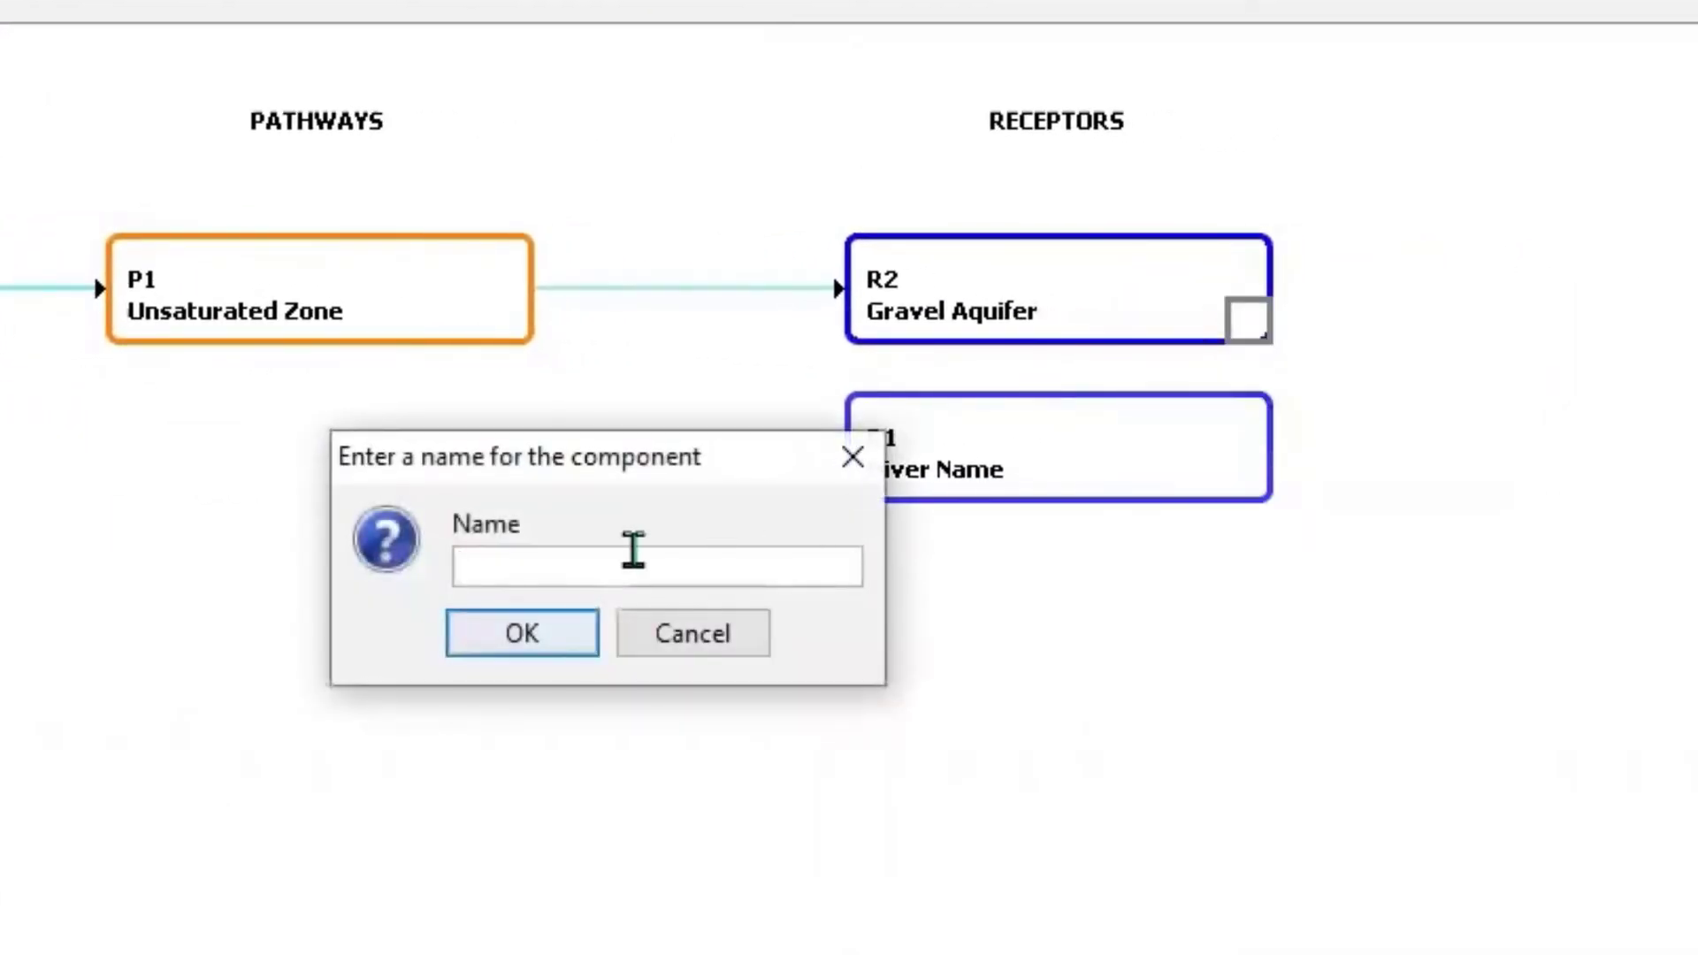
text(Boyn Hill )
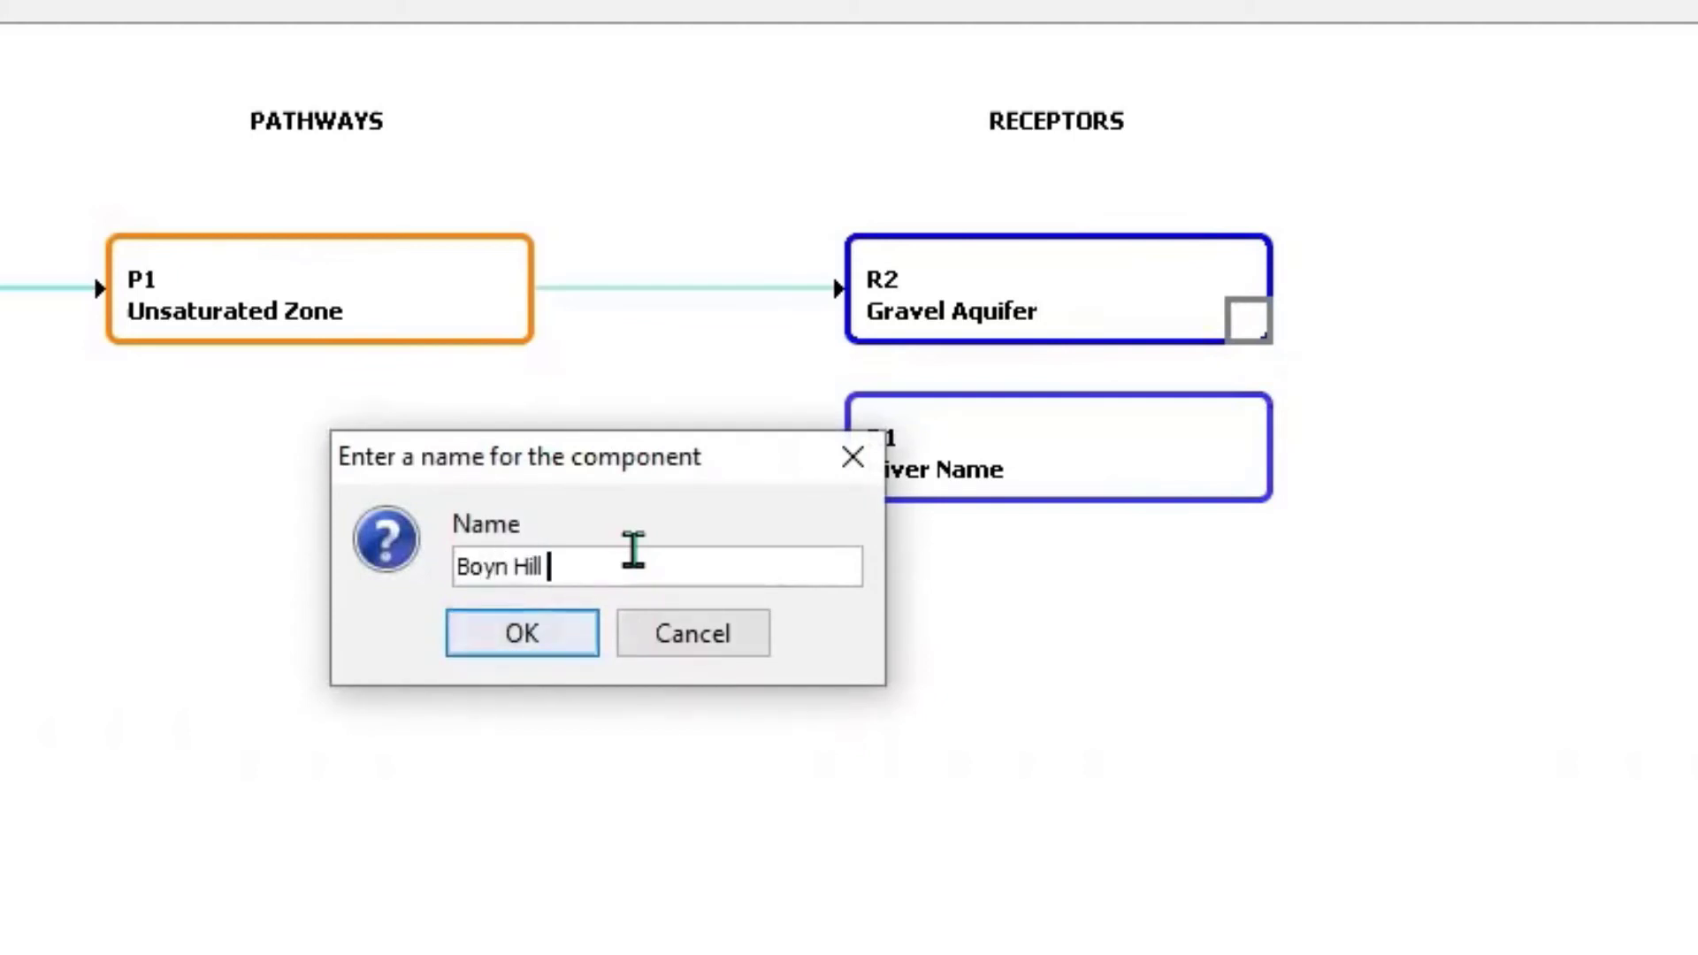
text(Gravel Aquifer)
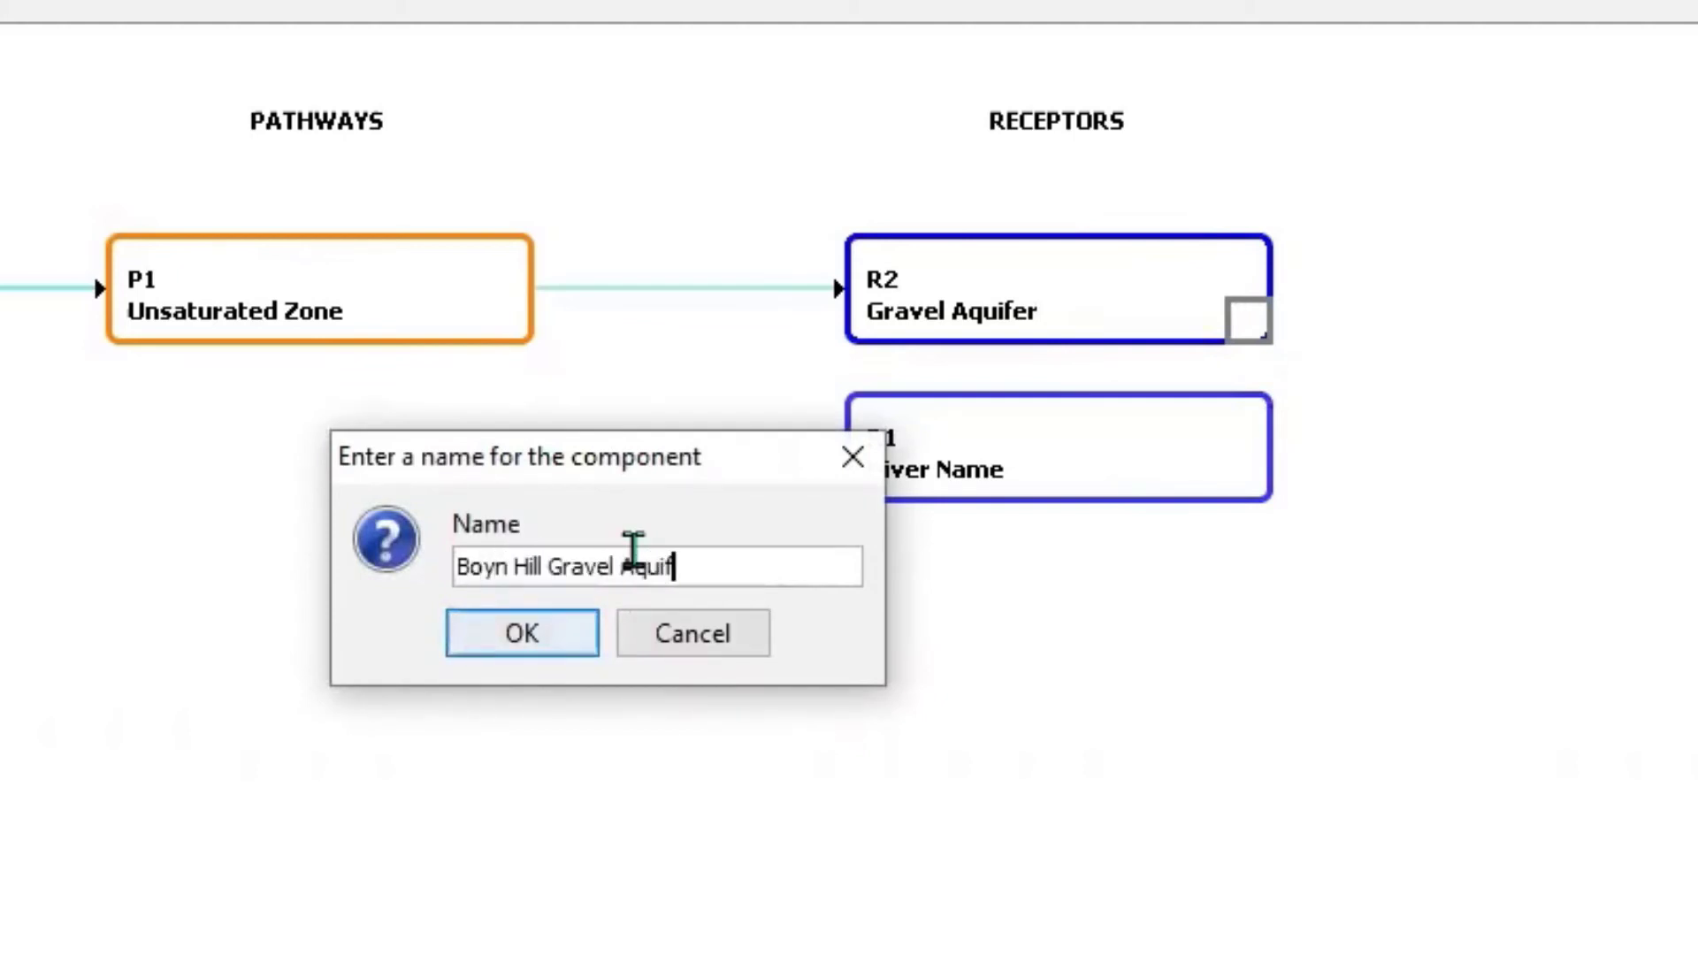
click(559, 635)
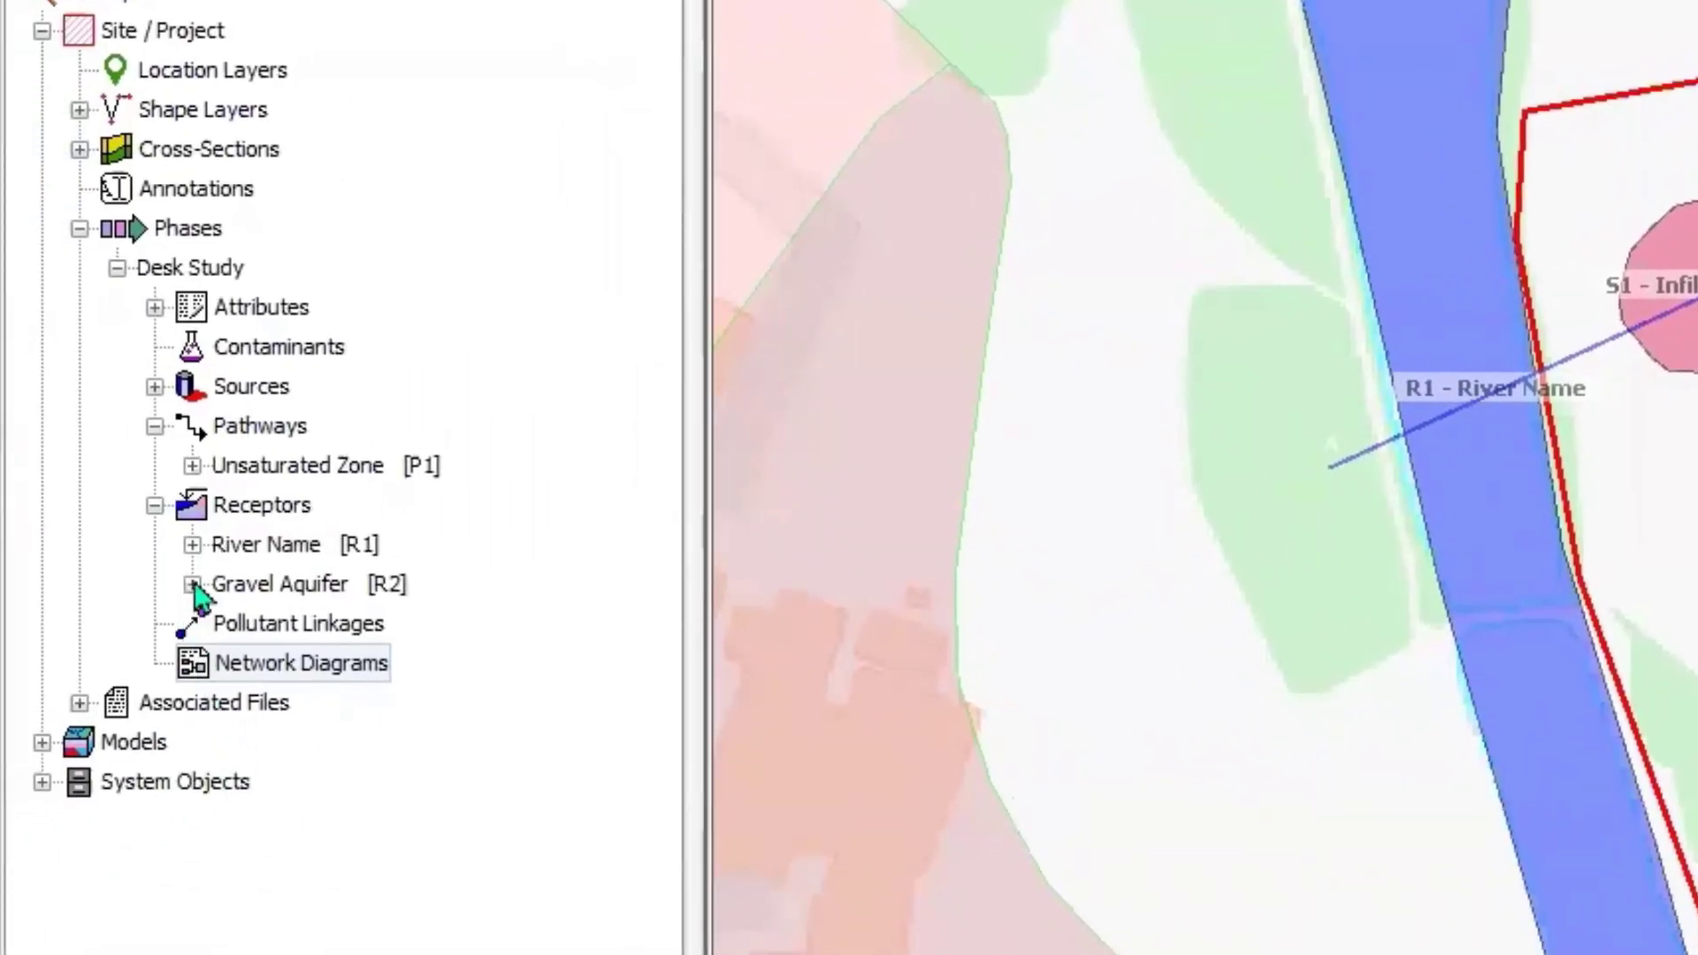
- Collapse and re-expand the Desk Study receptors in the workspace tree to check the name of receptor R2
click(155, 505)
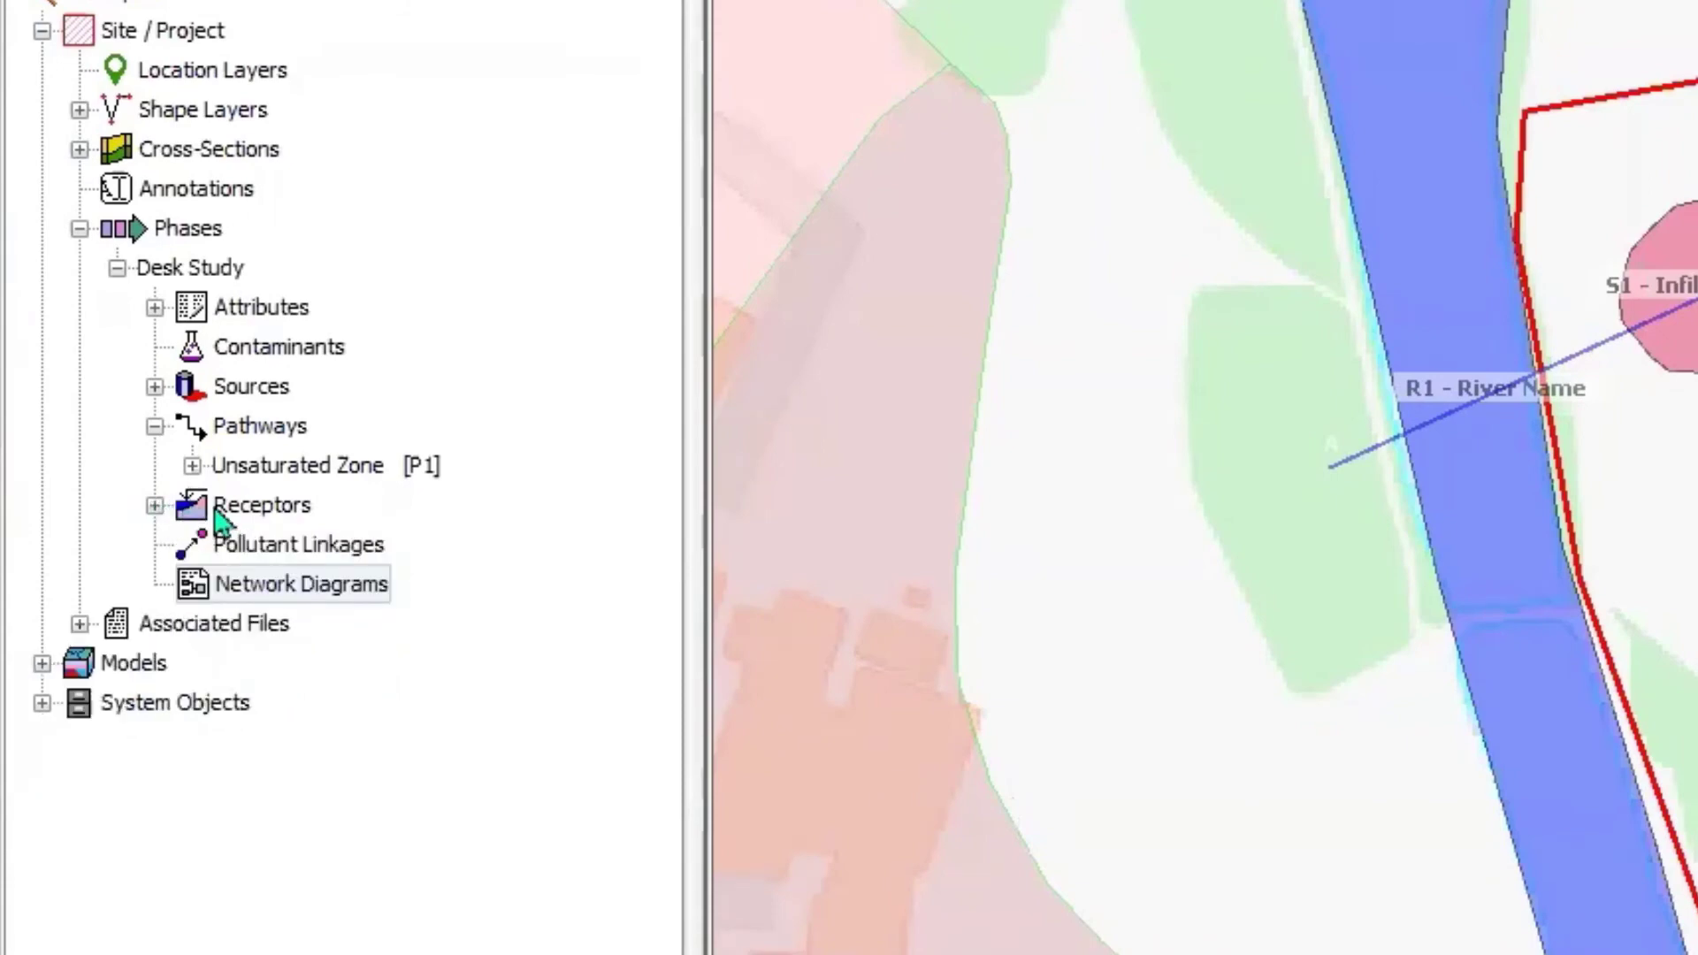
click(241, 511)
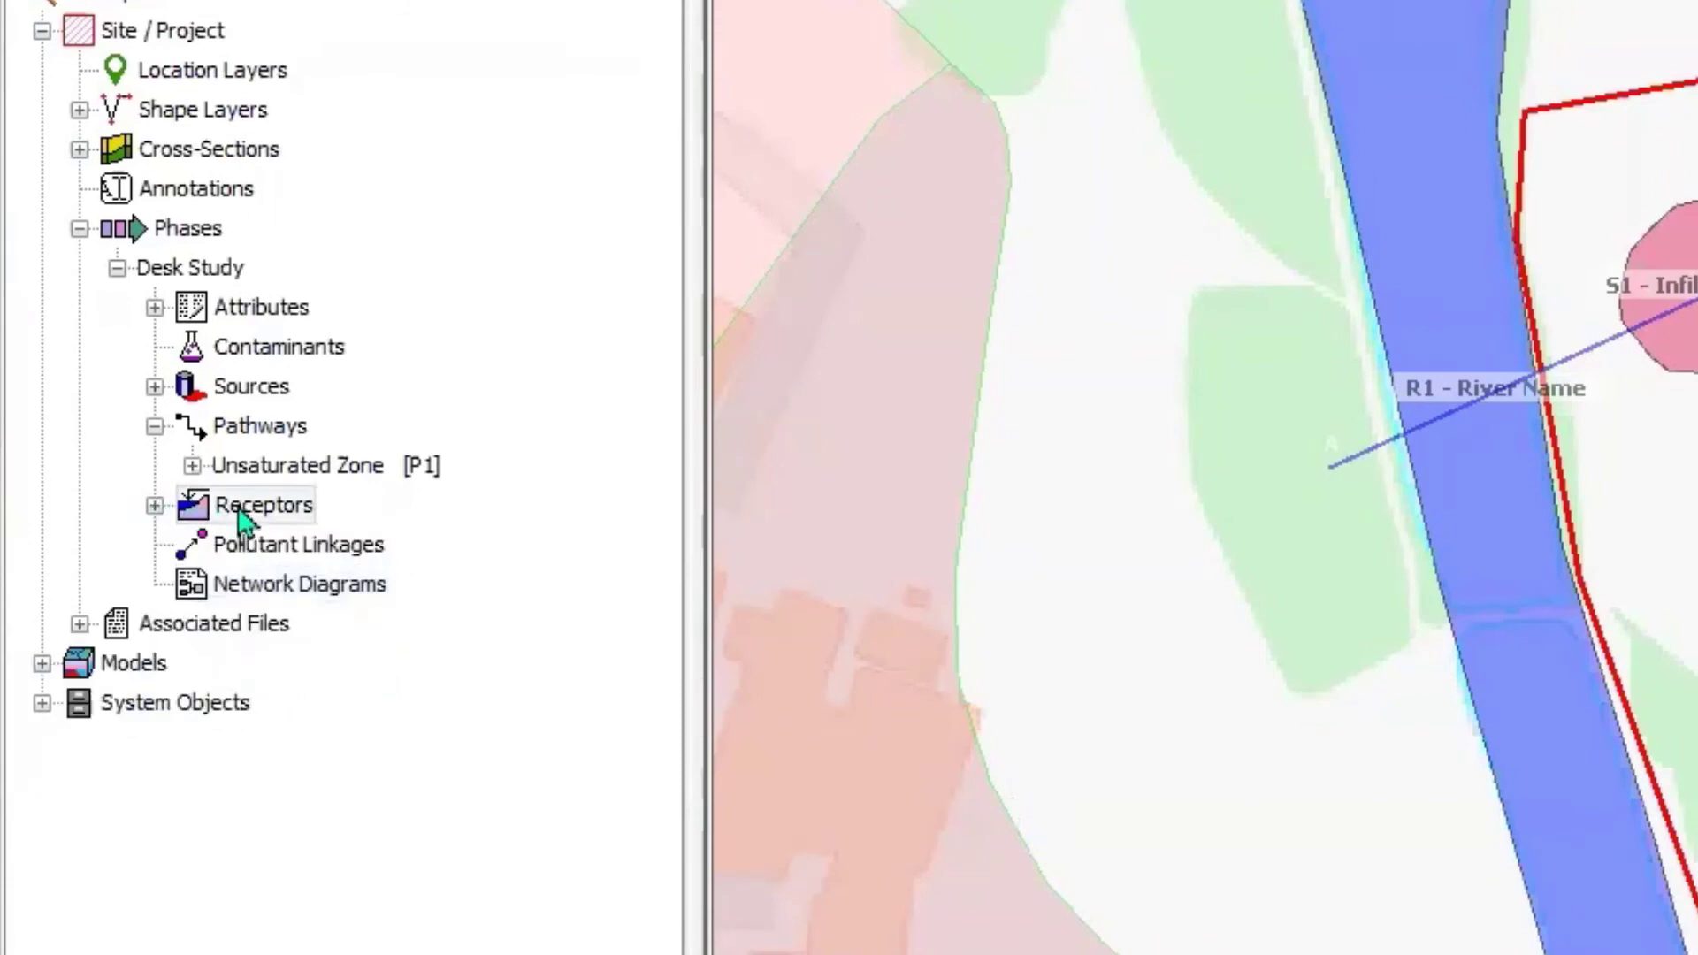
click(154, 505)
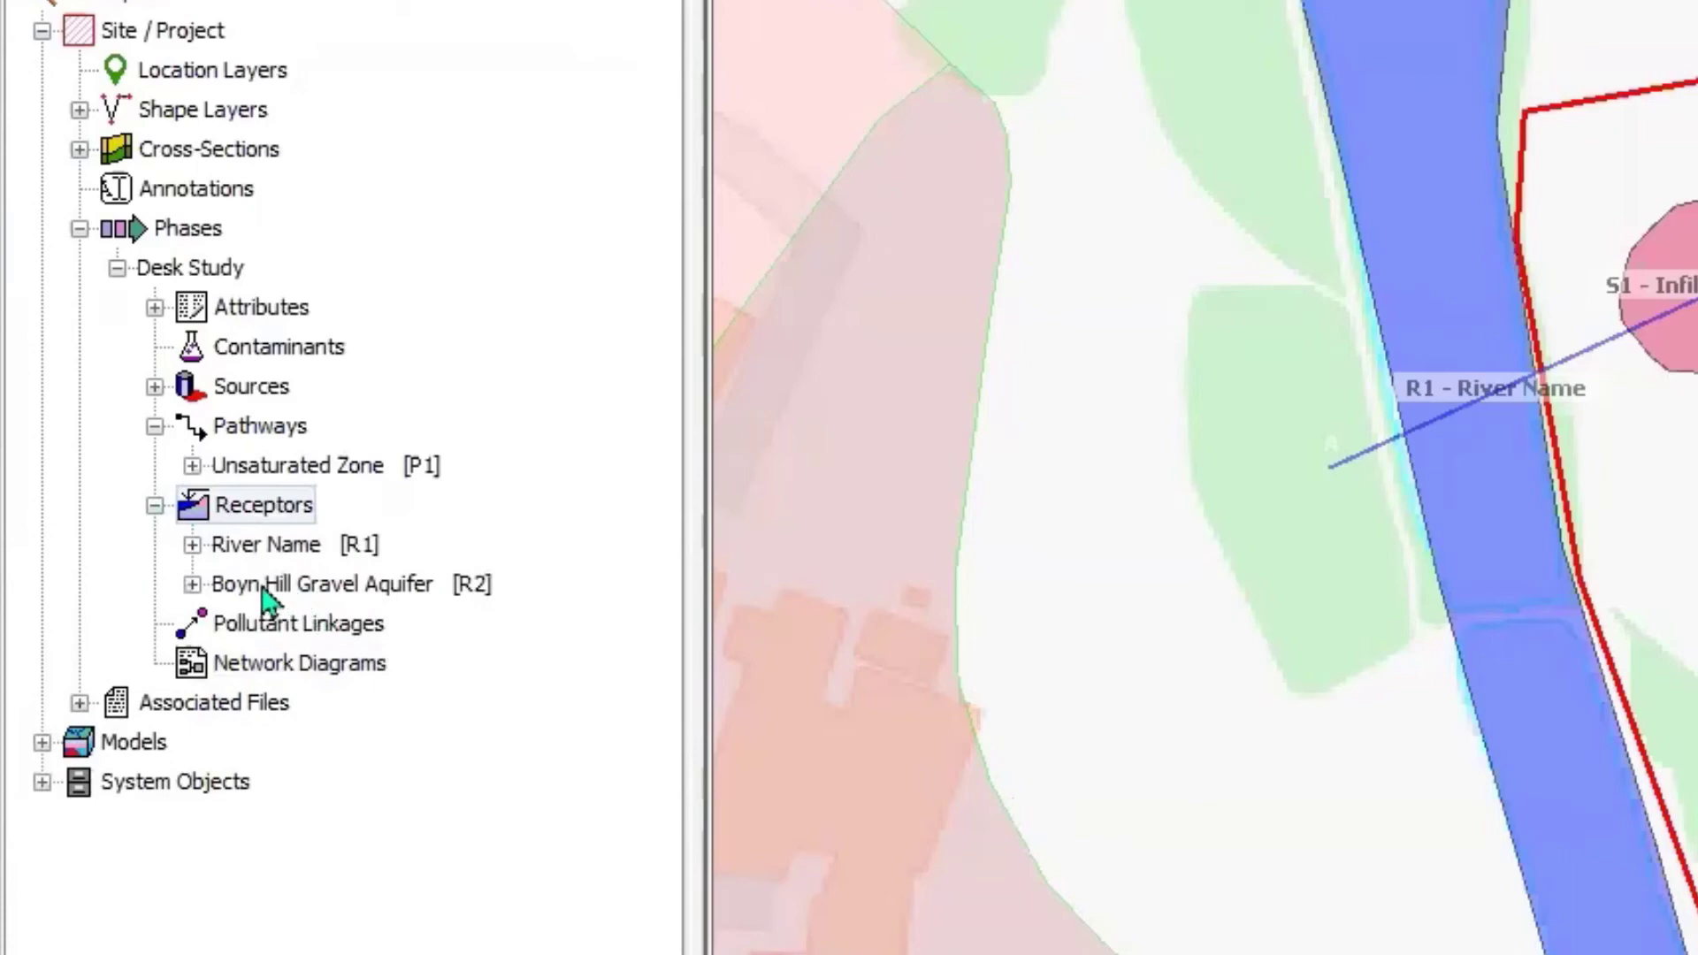
click(234, 591)
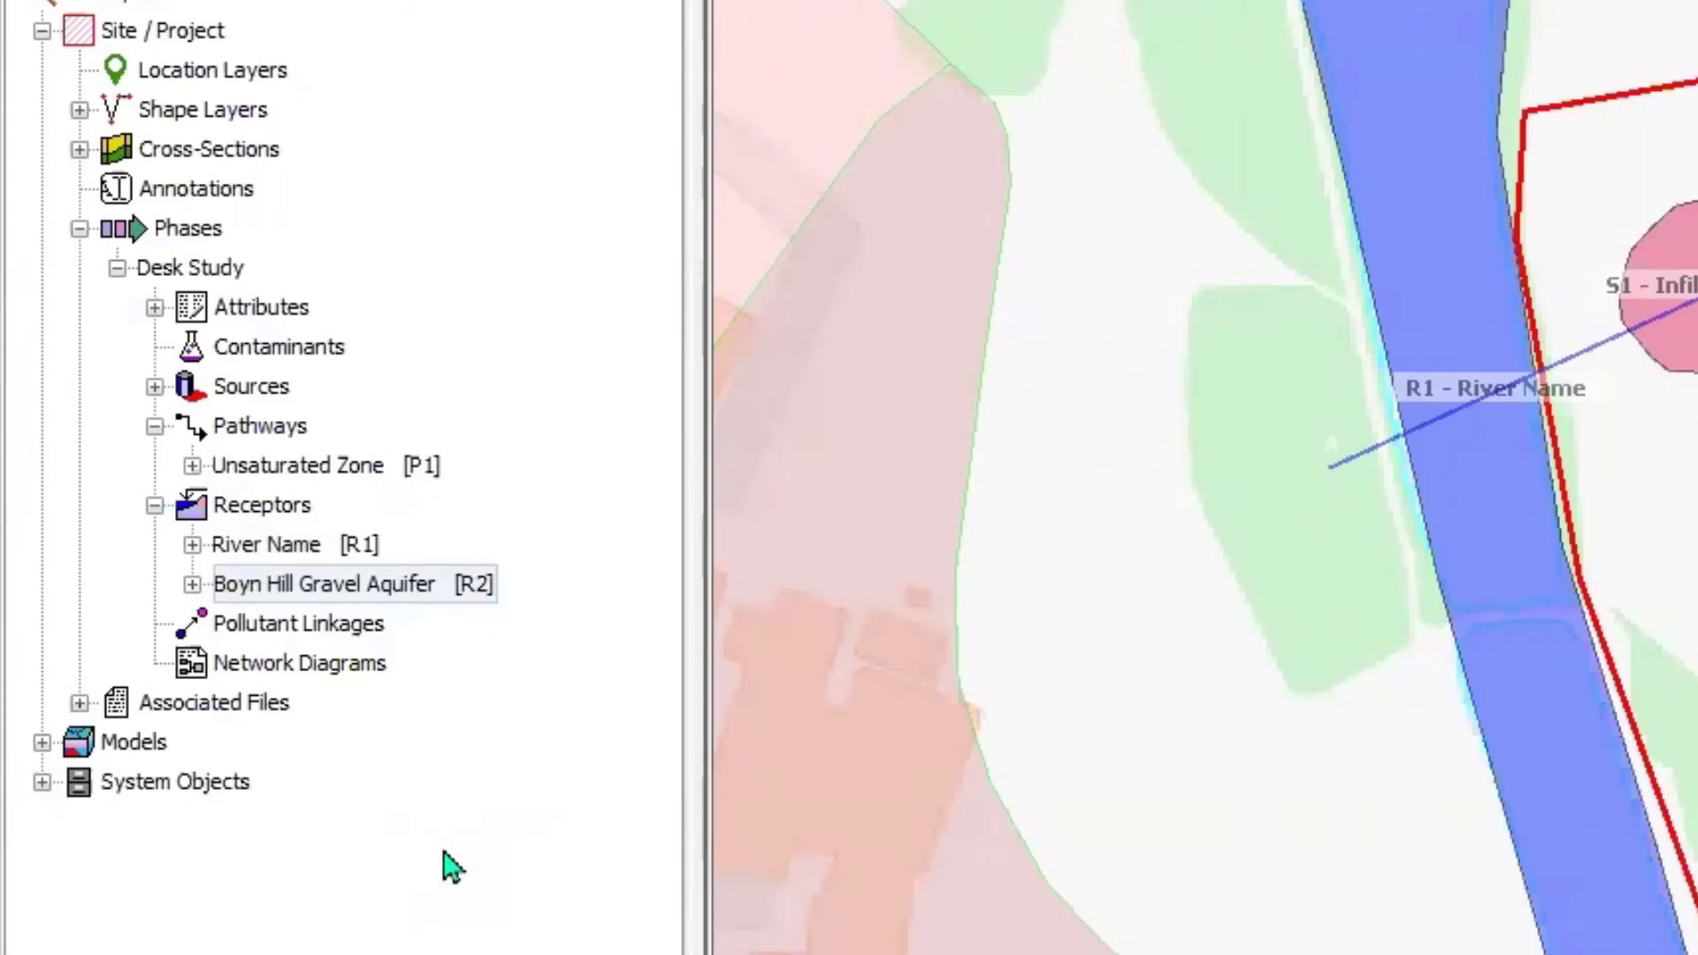
- Generate the Desk Study's Source-Pathway-Receptor network diagram again and enlarge its window to fit all three columns
click(254, 672)
right_click(254, 677)
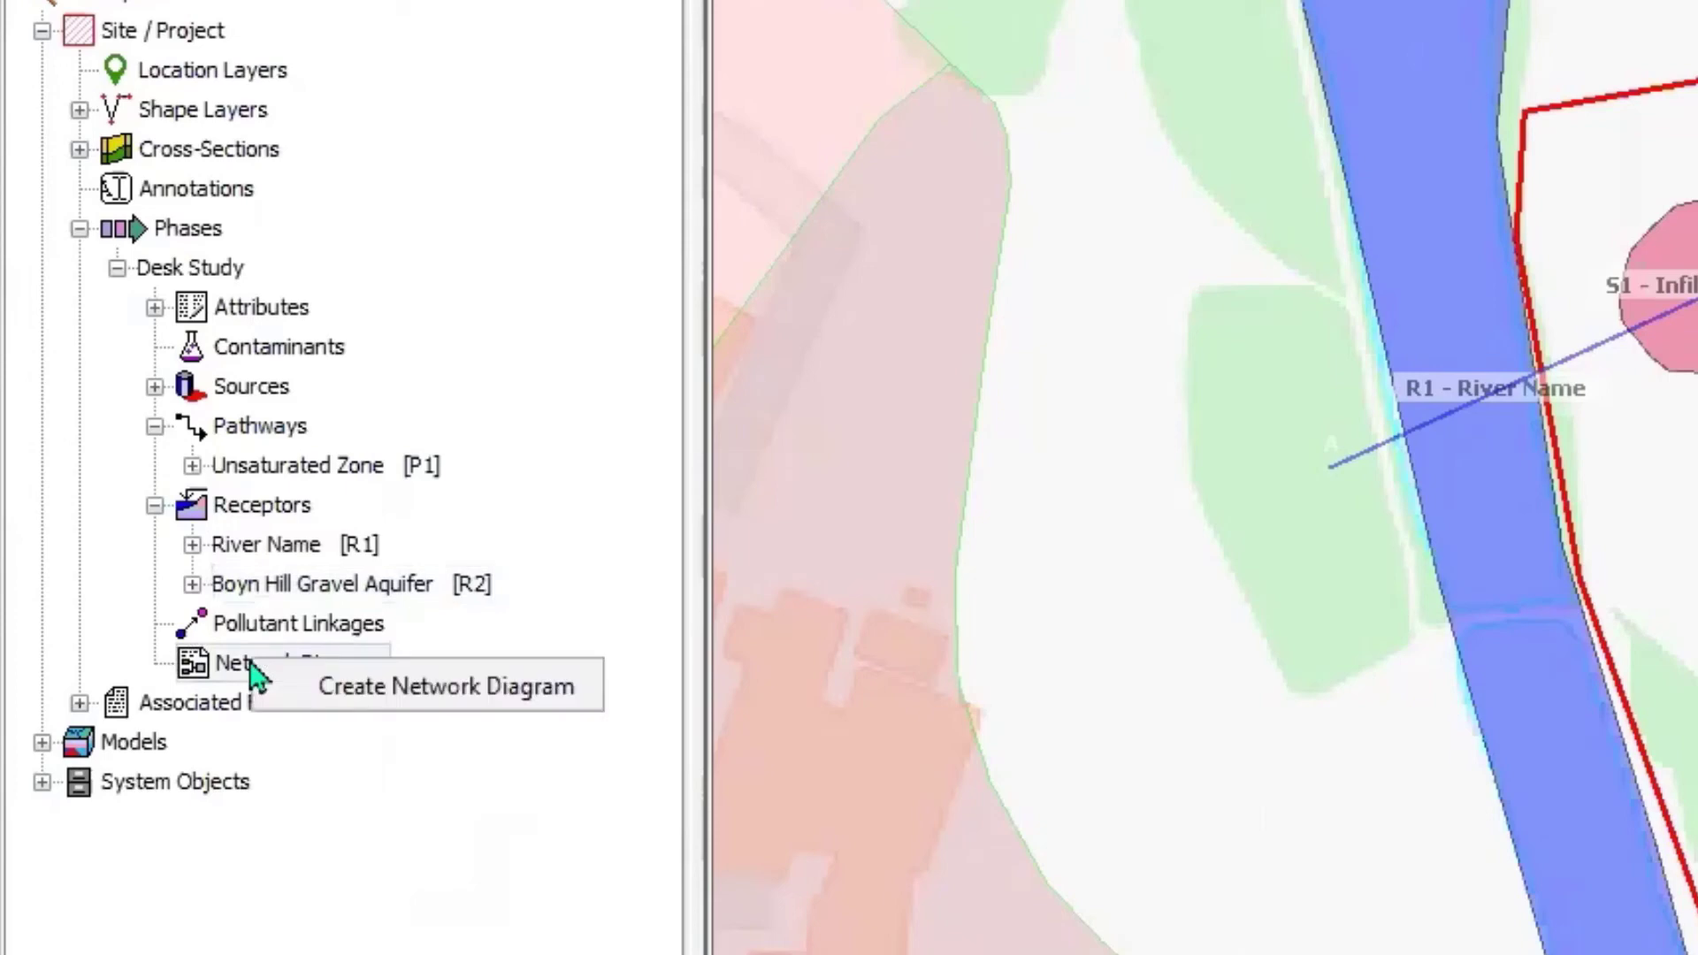
click(406, 687)
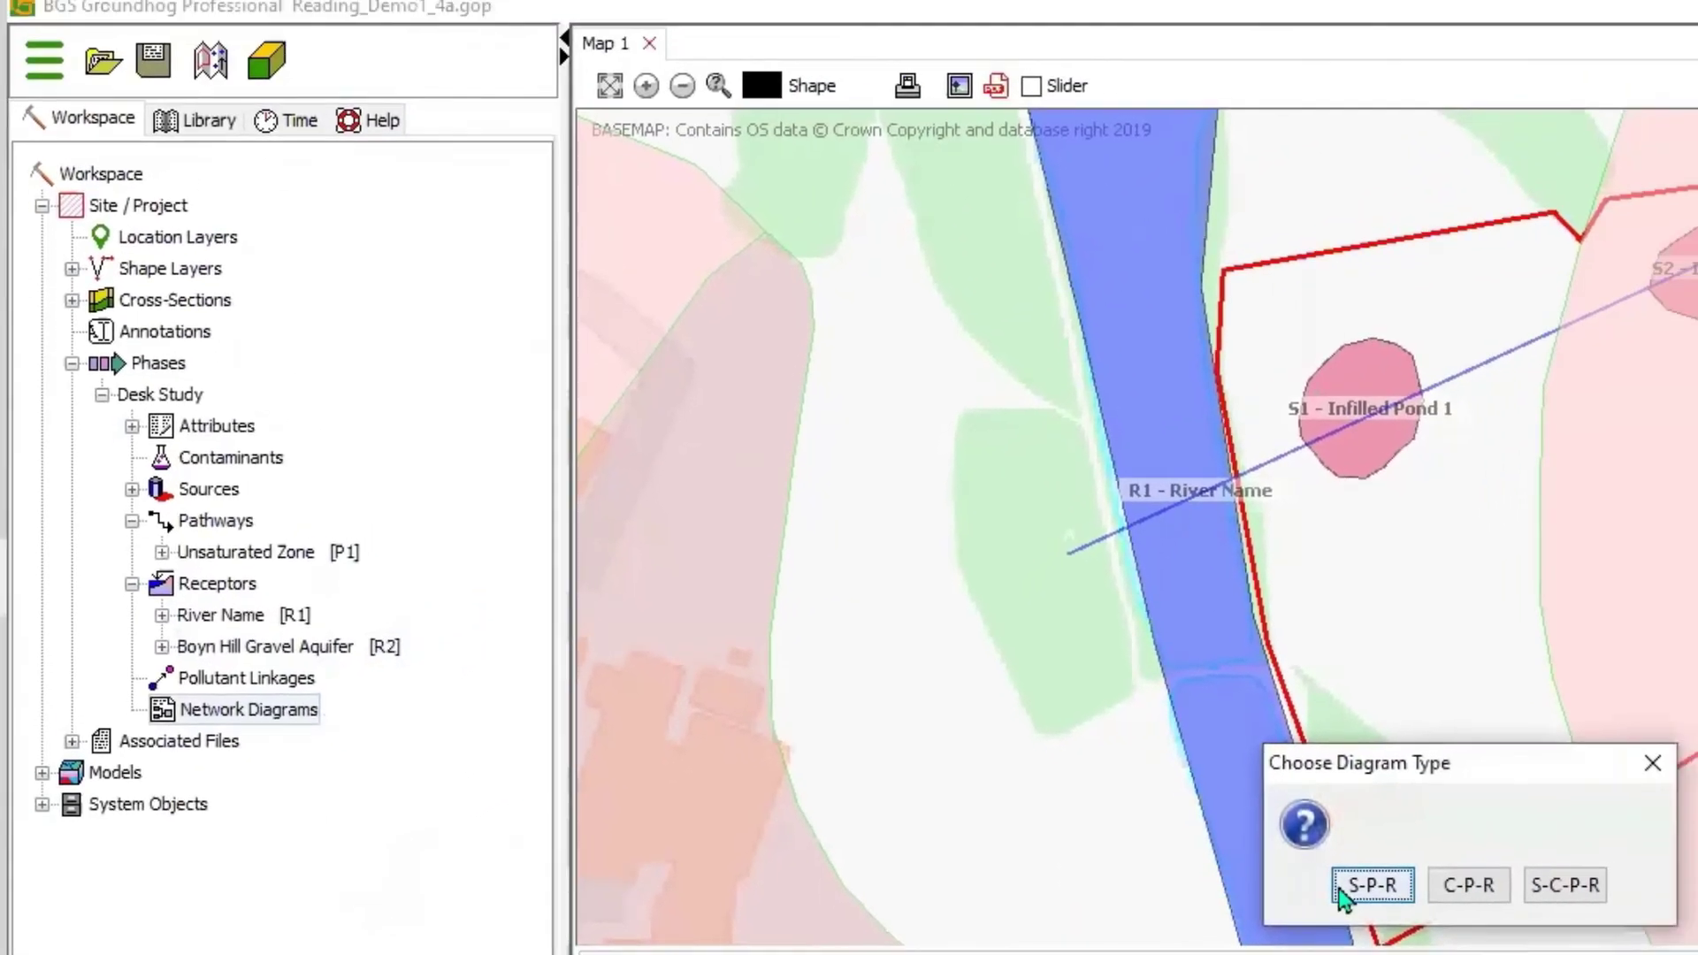
click(1593, 890)
drag(1243, 798, 1694, 796)
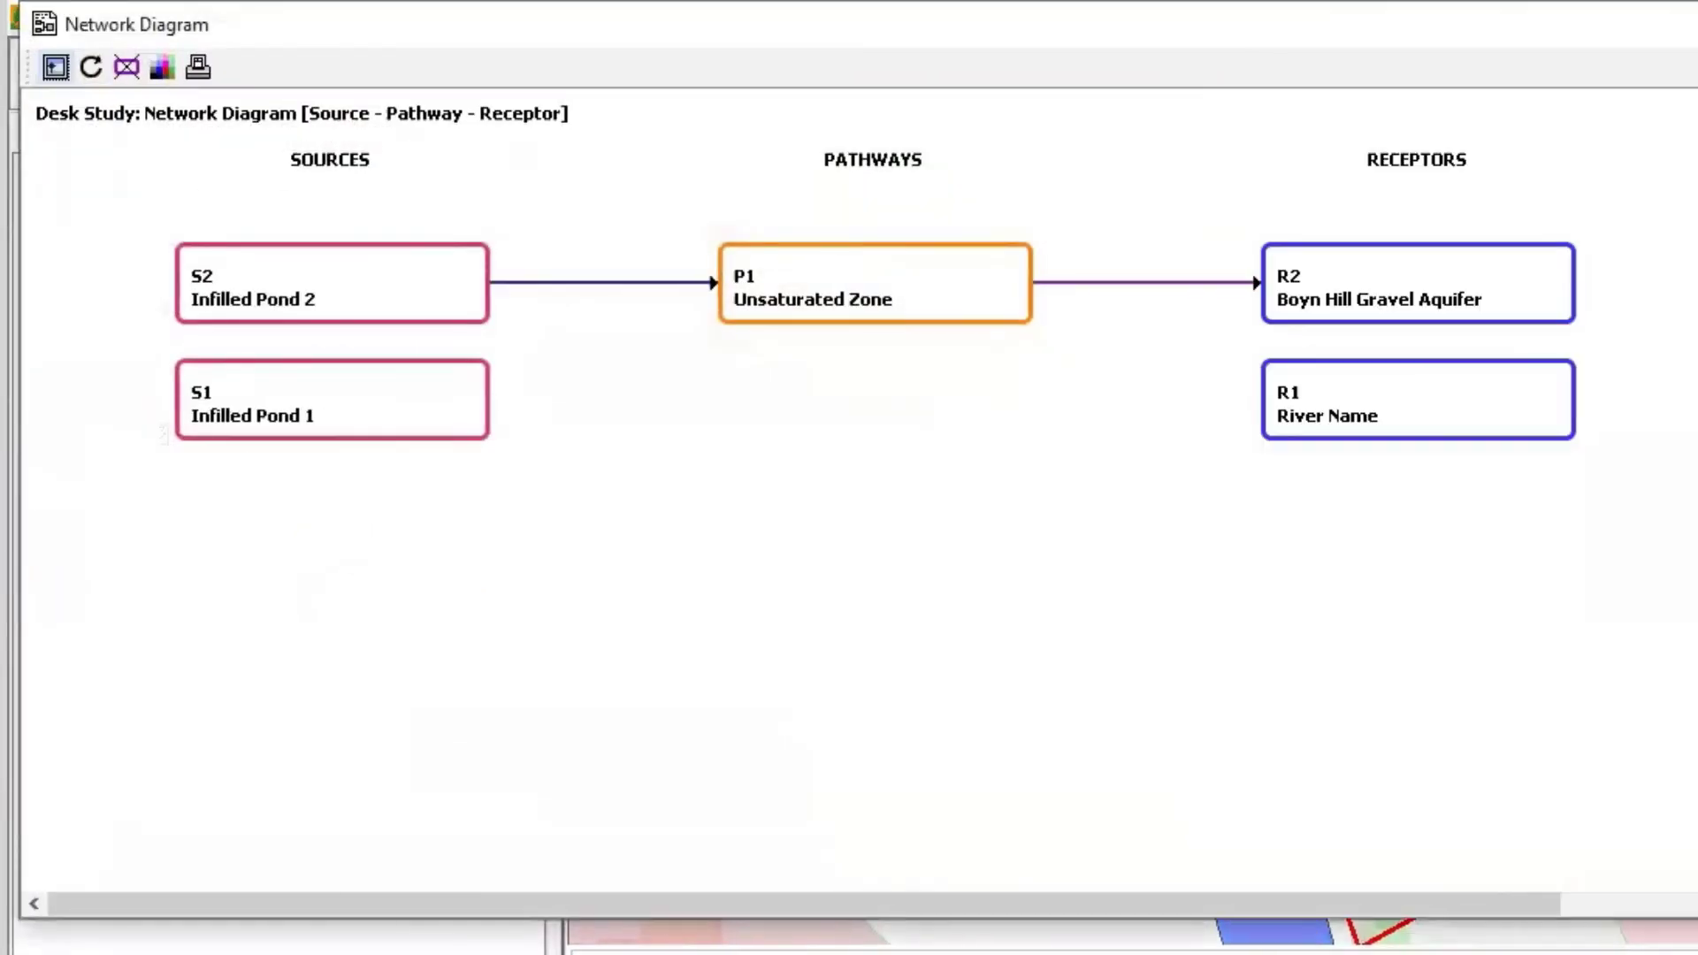
- Break the linkage between Infilled Pond 2 (S2) and Unsaturated Zone (P1), giving the reason "Removal of contaminated soil"
click(853, 309)
right_click(609, 298)
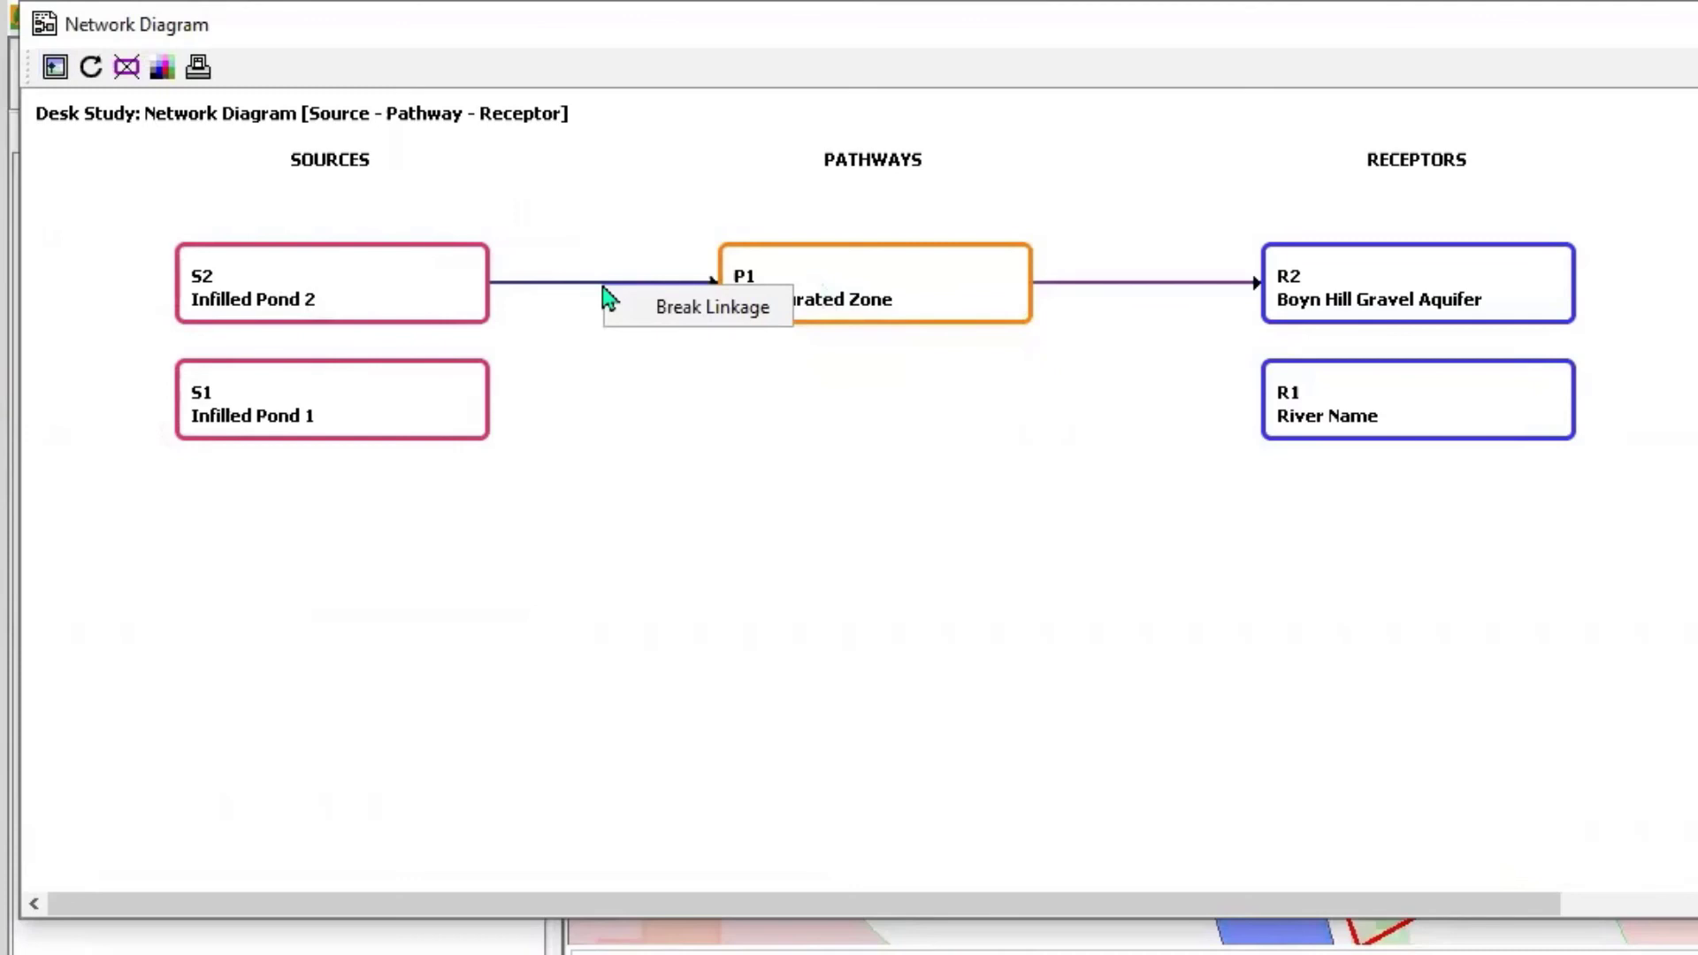
click(644, 305)
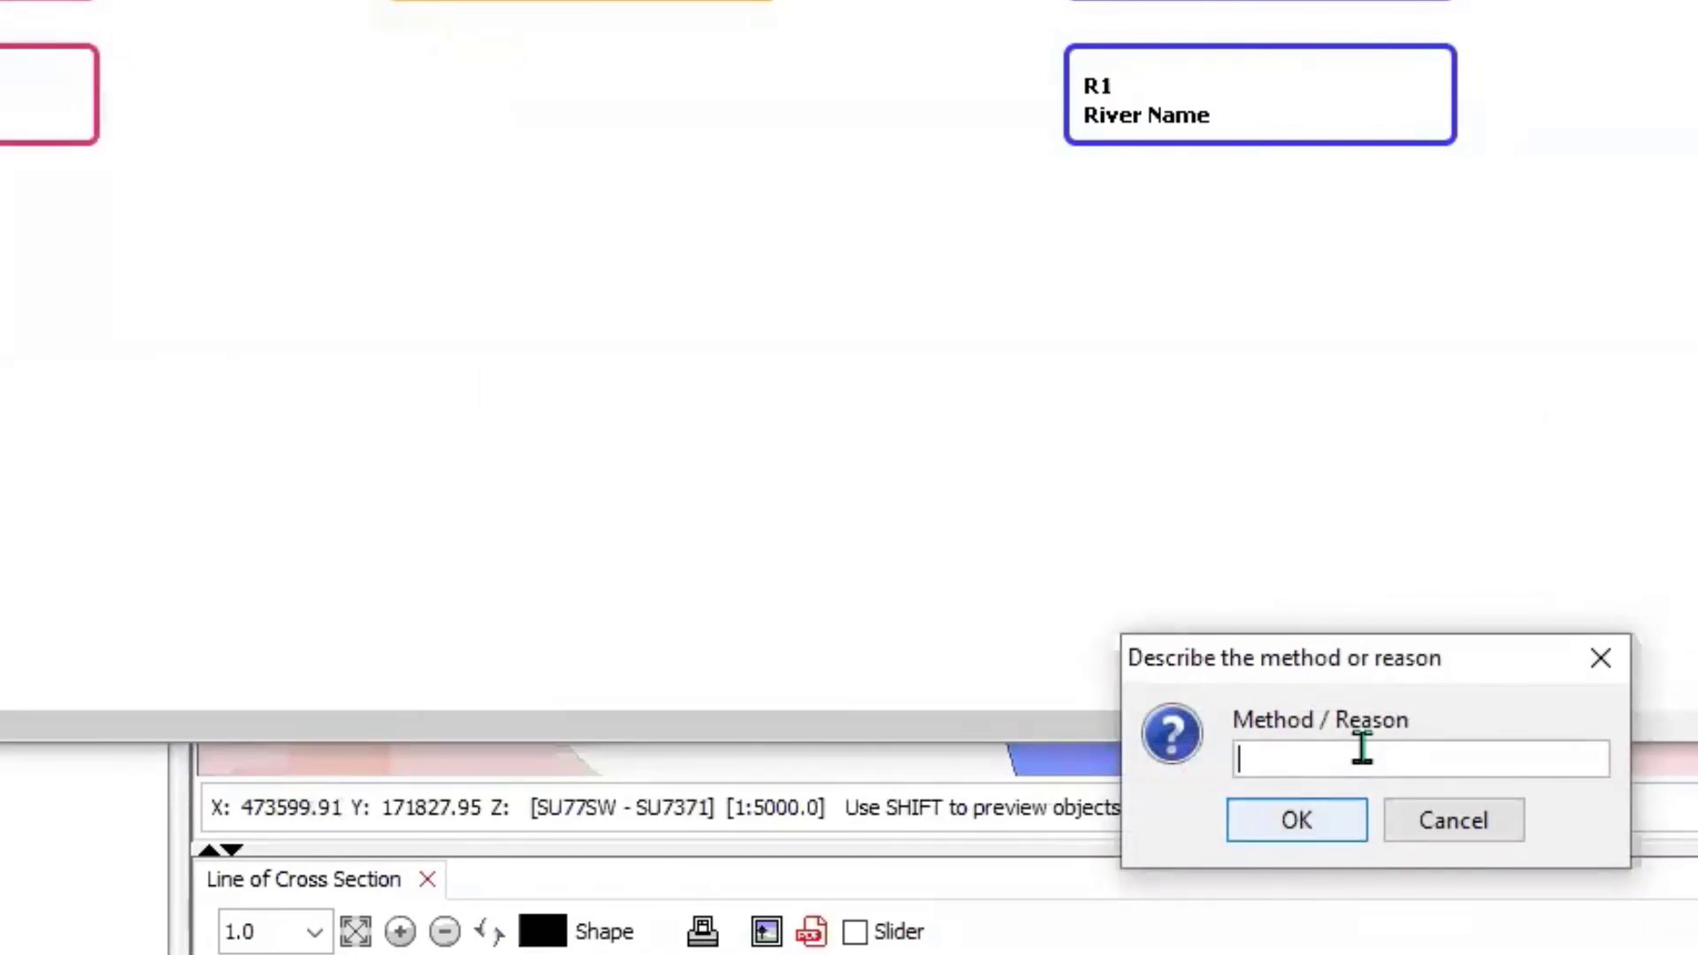
text(Removal of)
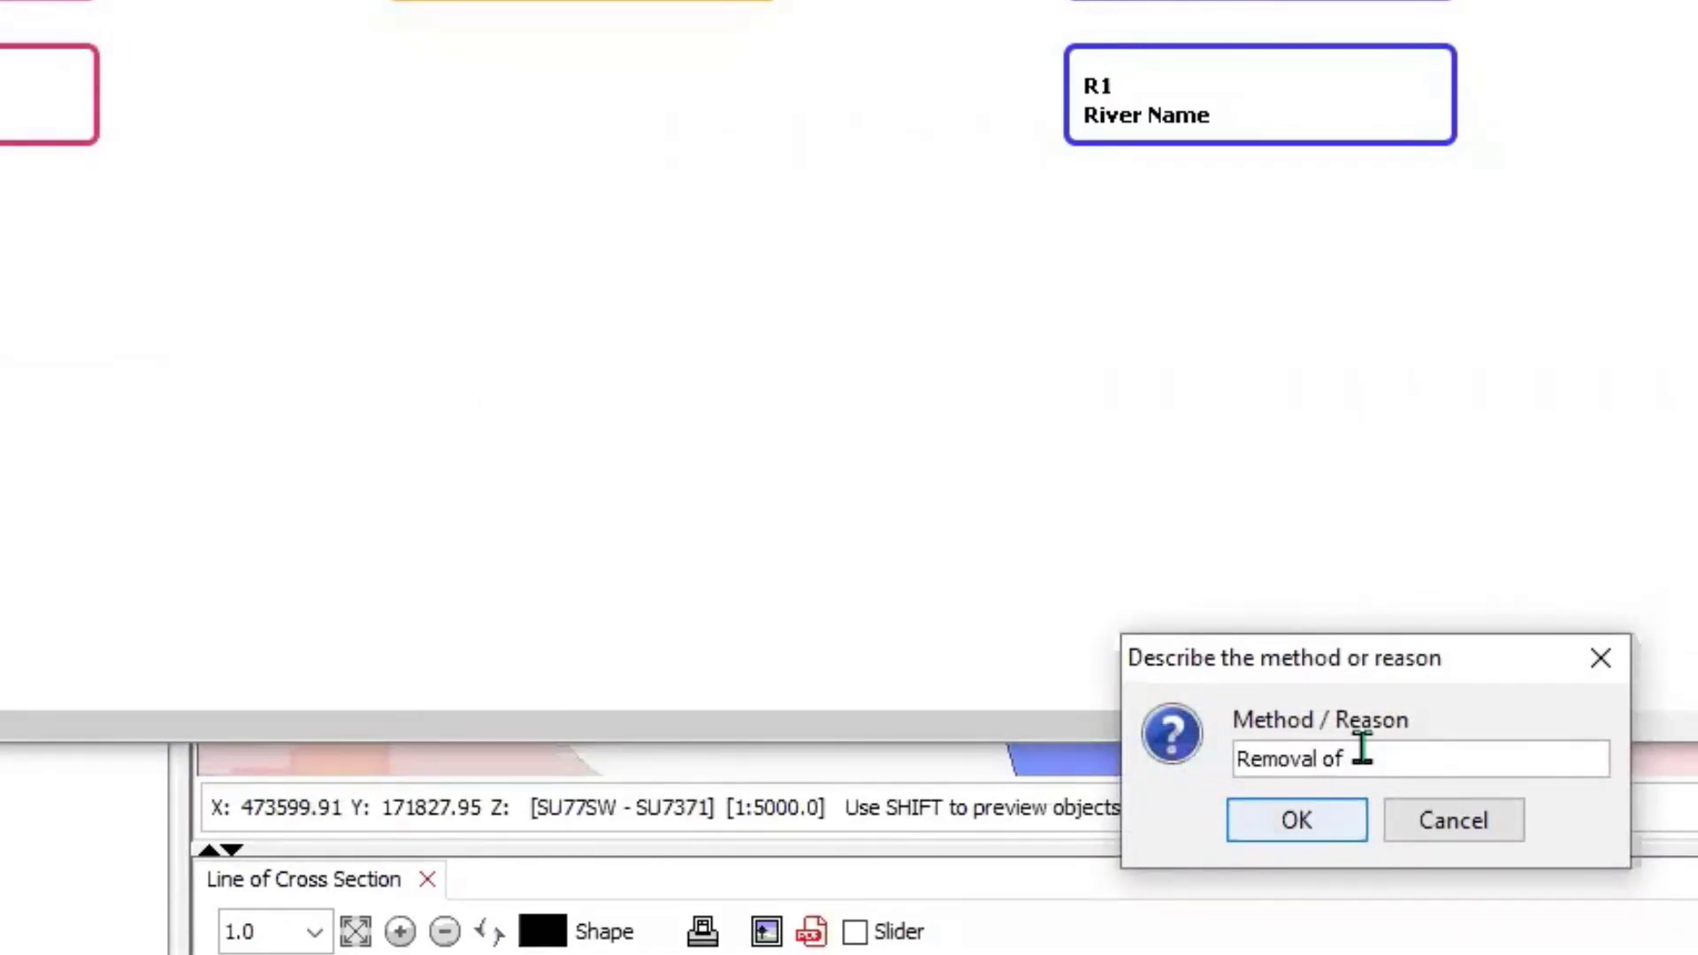
text( contaminated s)
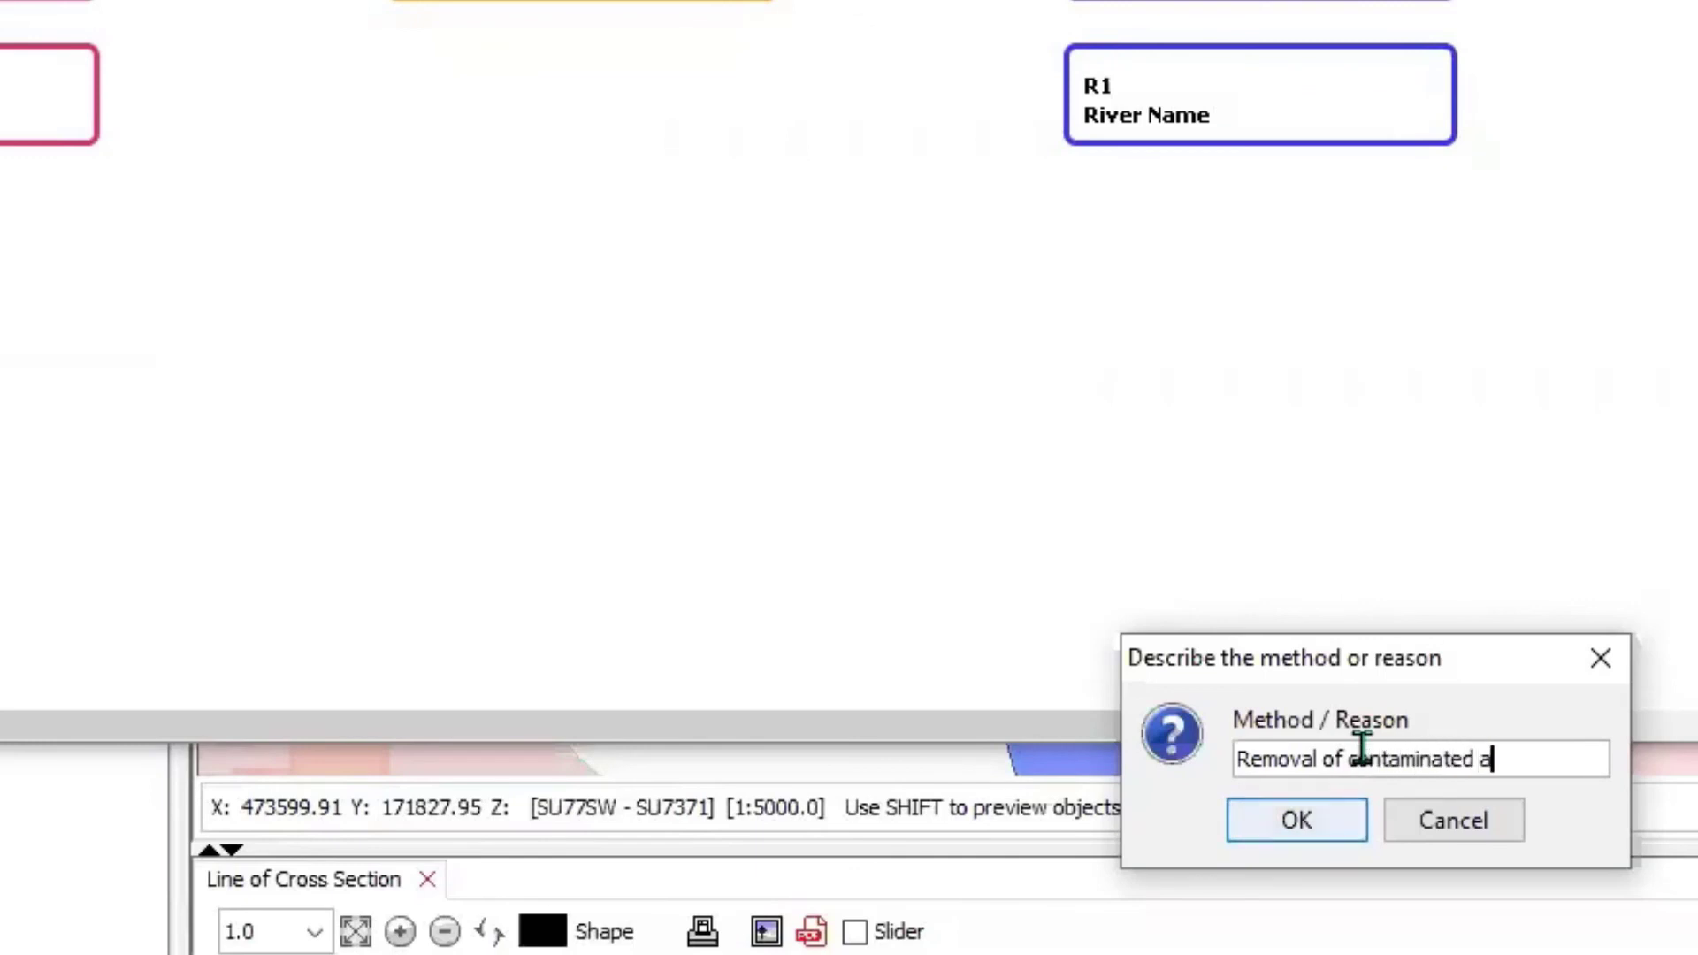
text(oil)
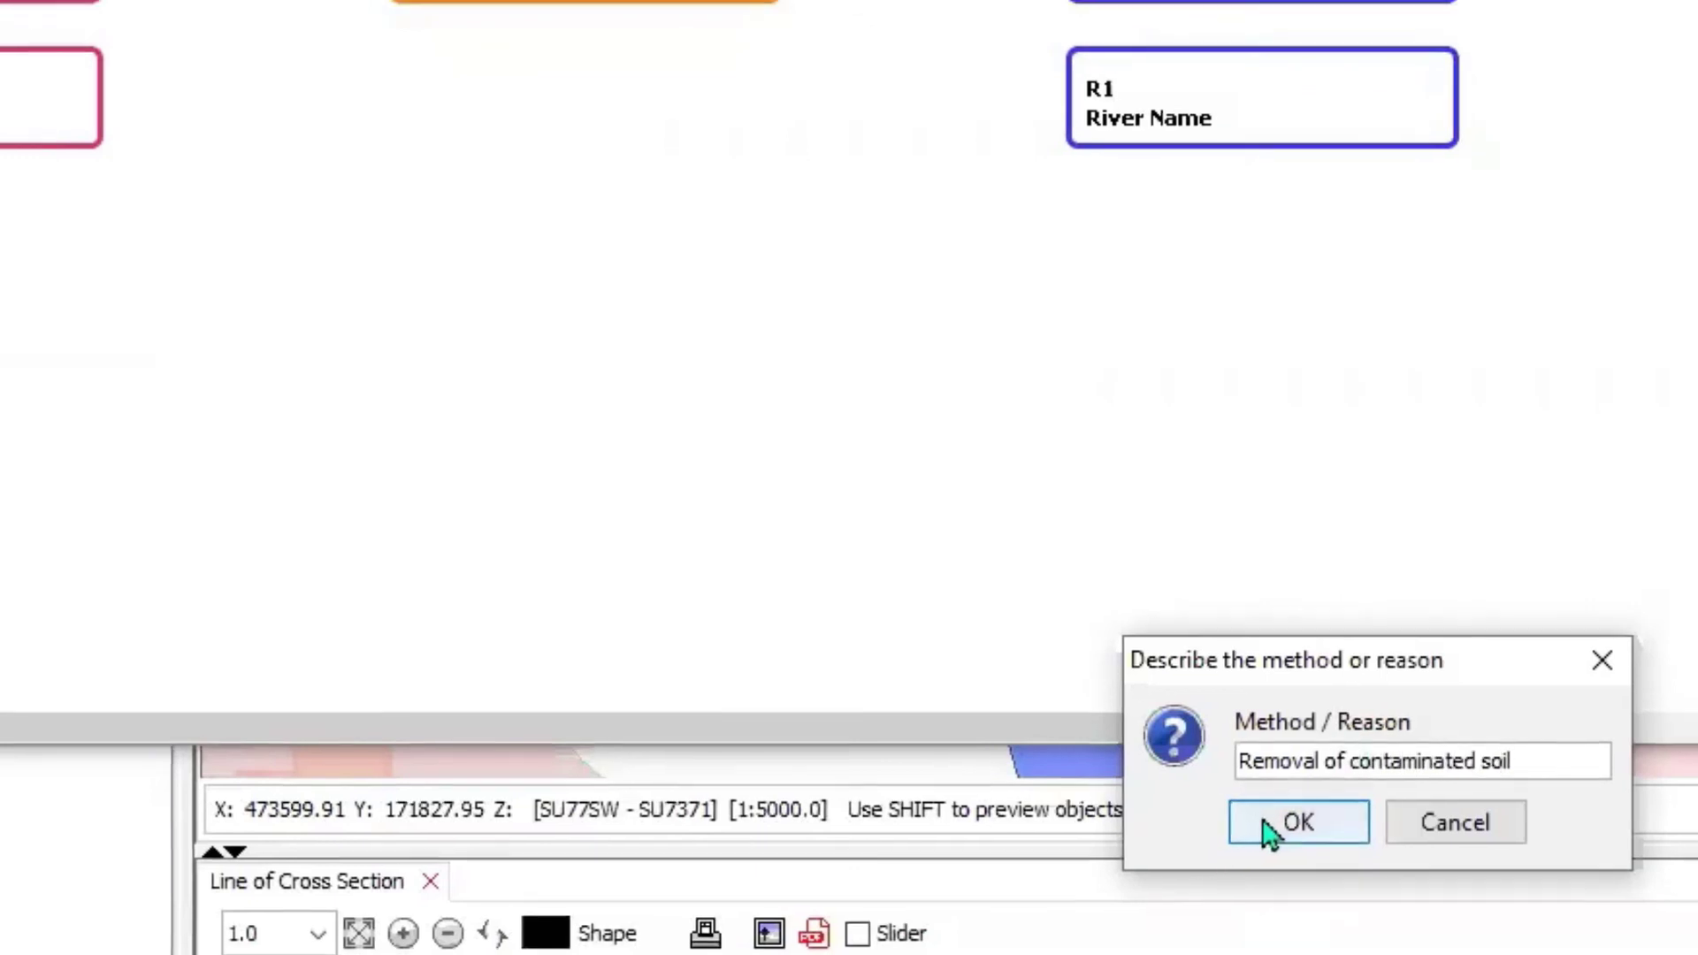
click(1270, 827)
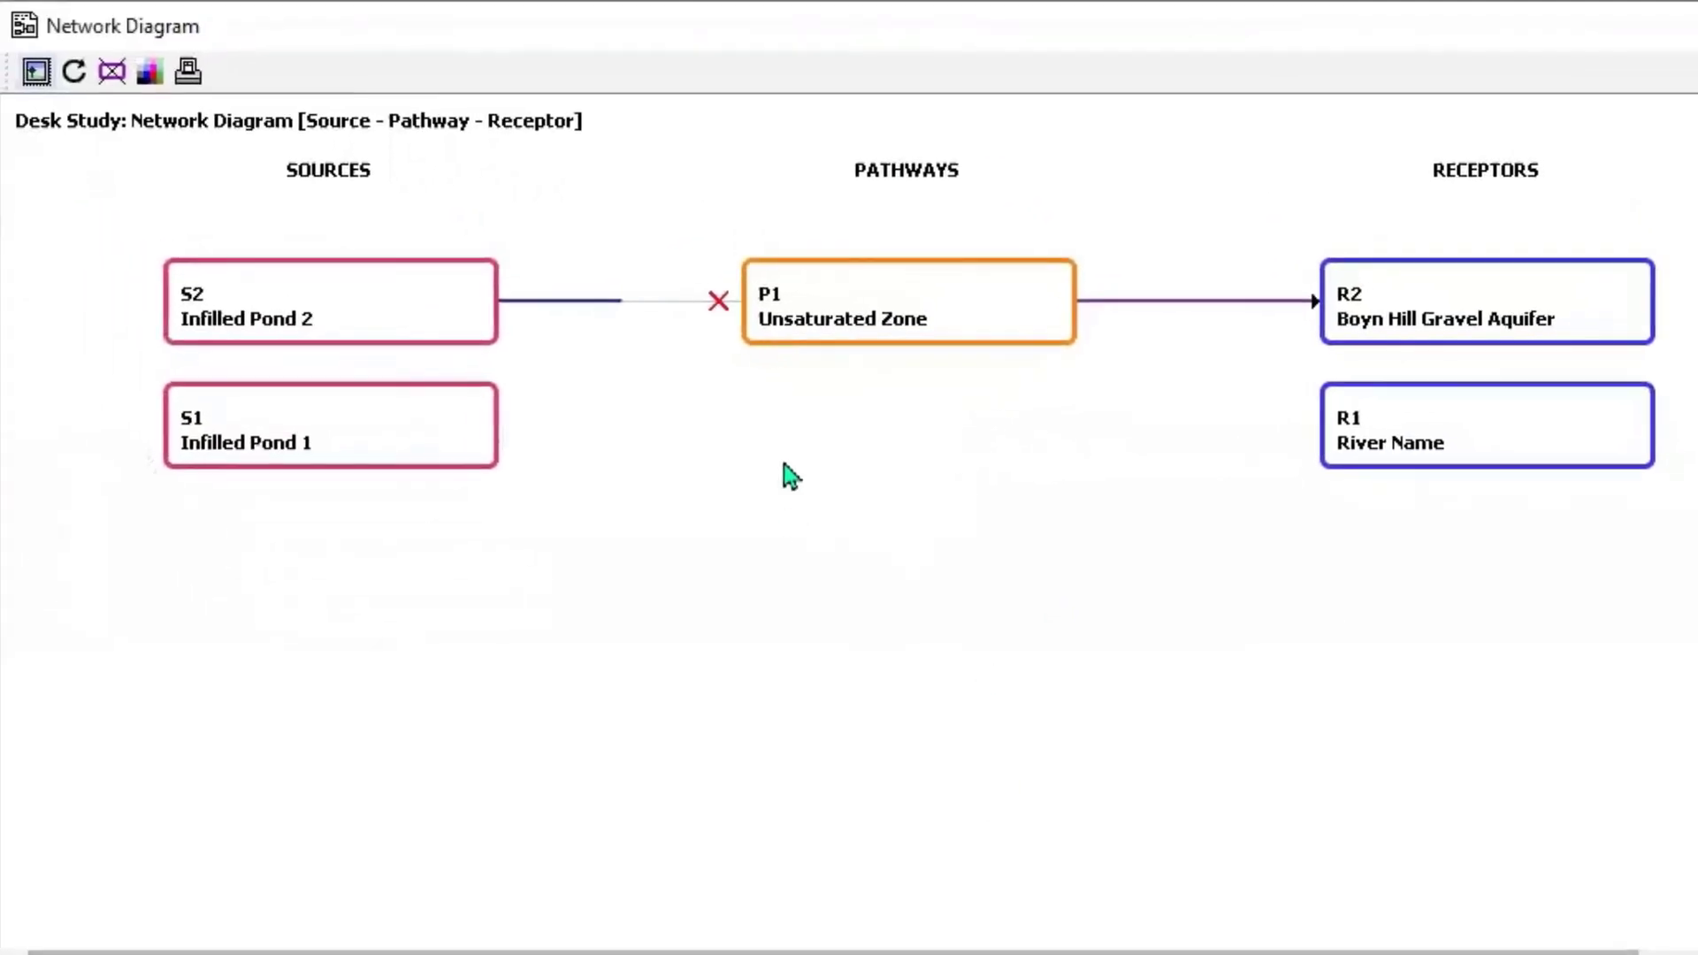